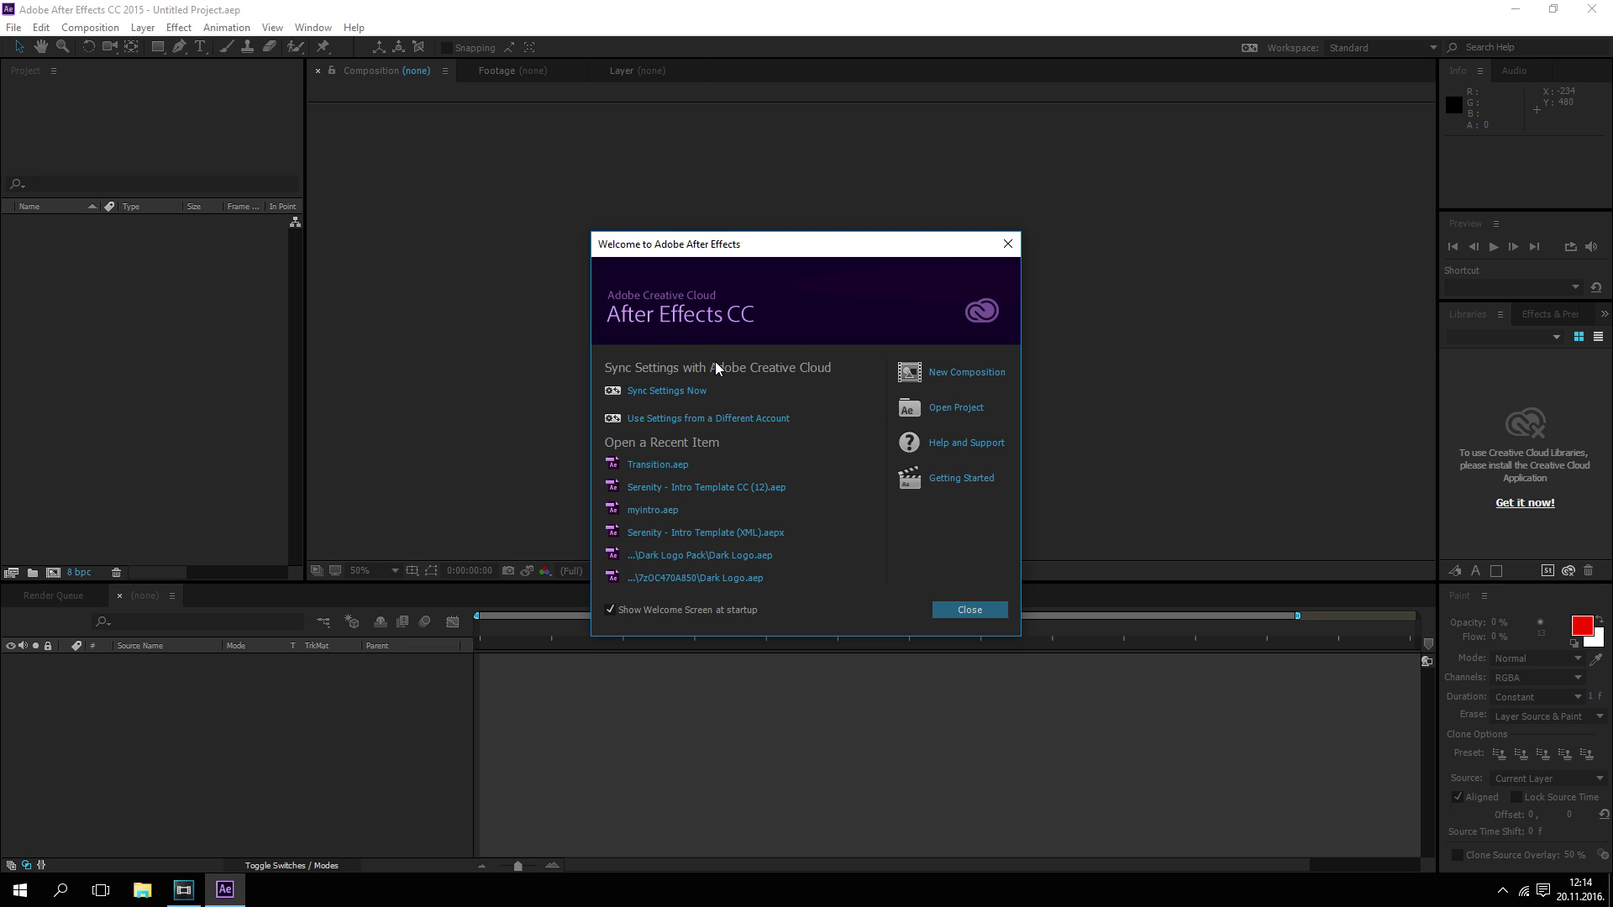
Close the Welcome to Adobe After Effects dialog to reach an empty untitled project
click(977, 613)
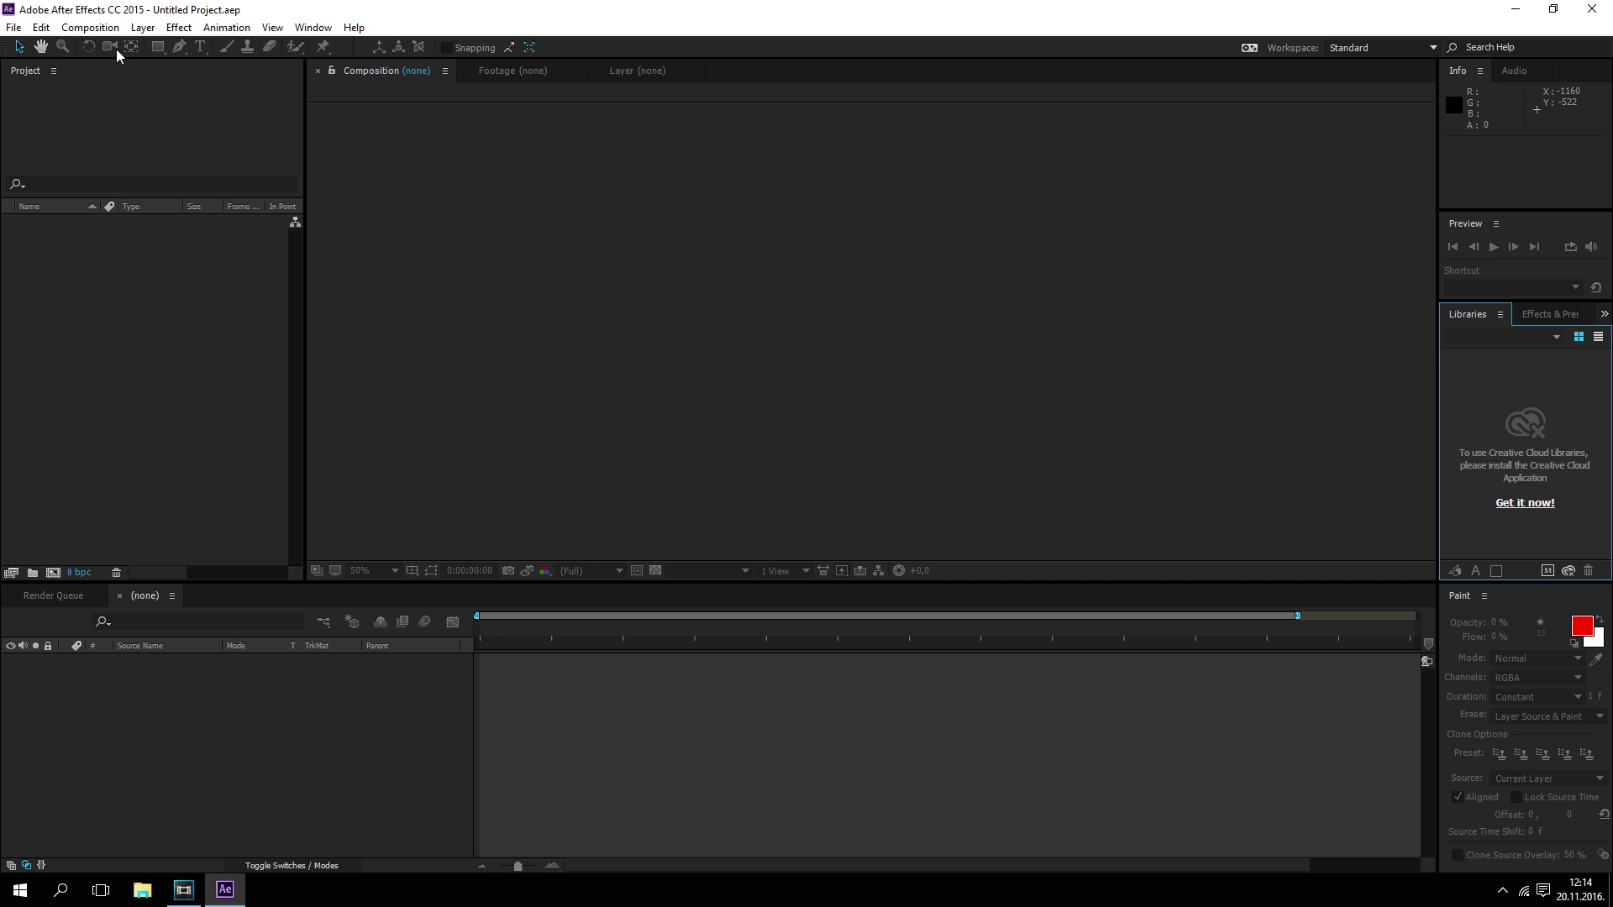
Create a new 1280×720 composition, Comp 1
click(90, 27)
click(116, 48)
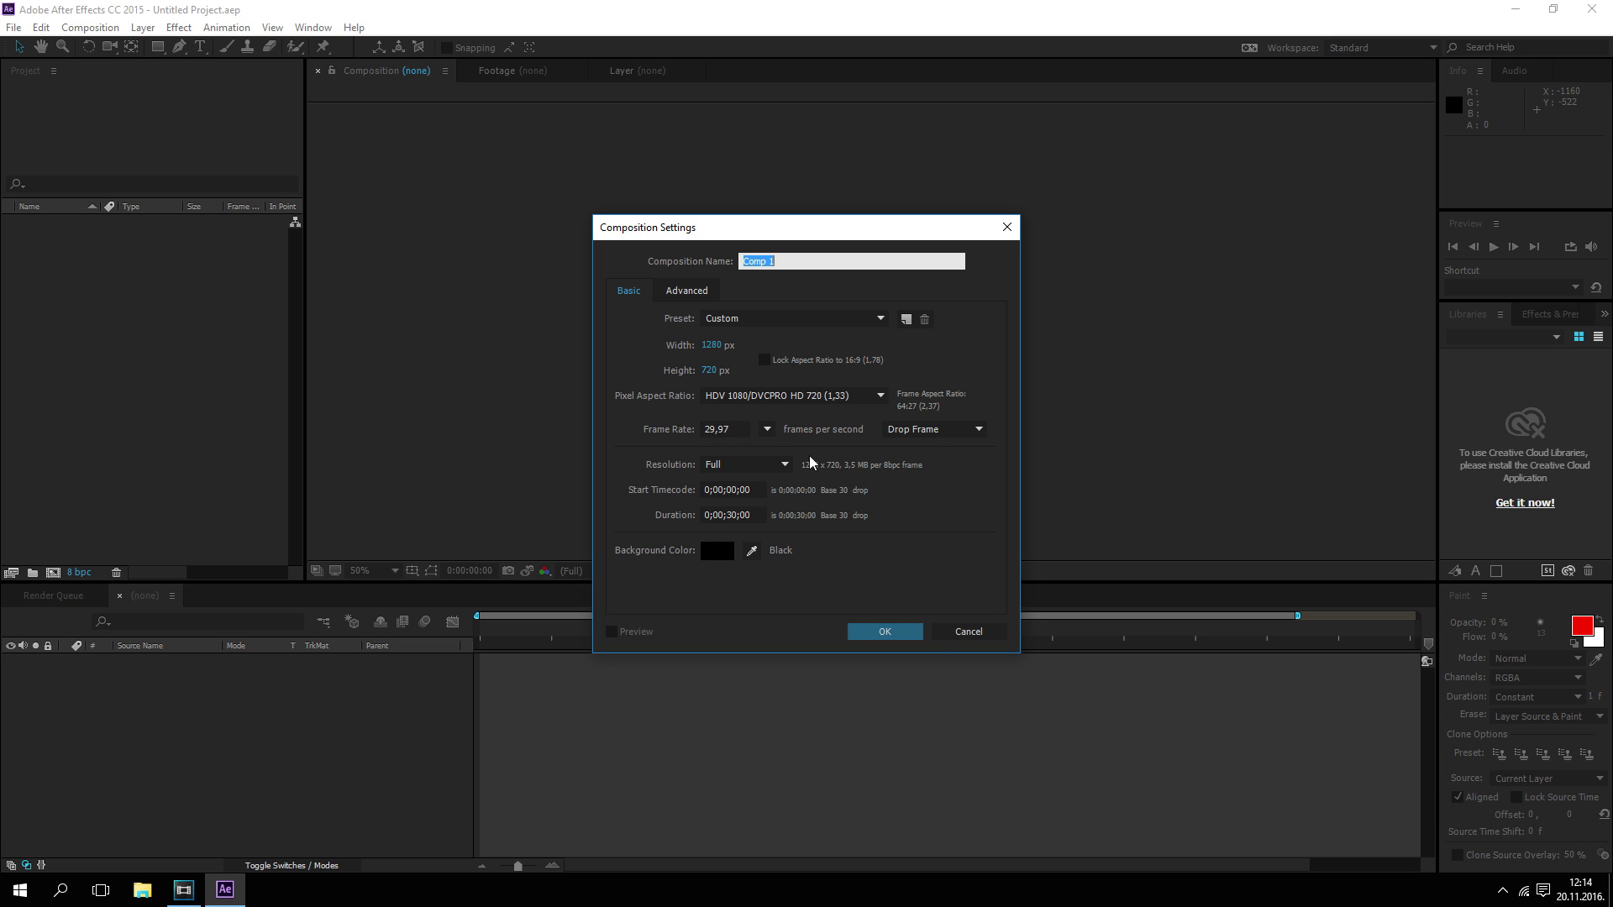
click(882, 633)
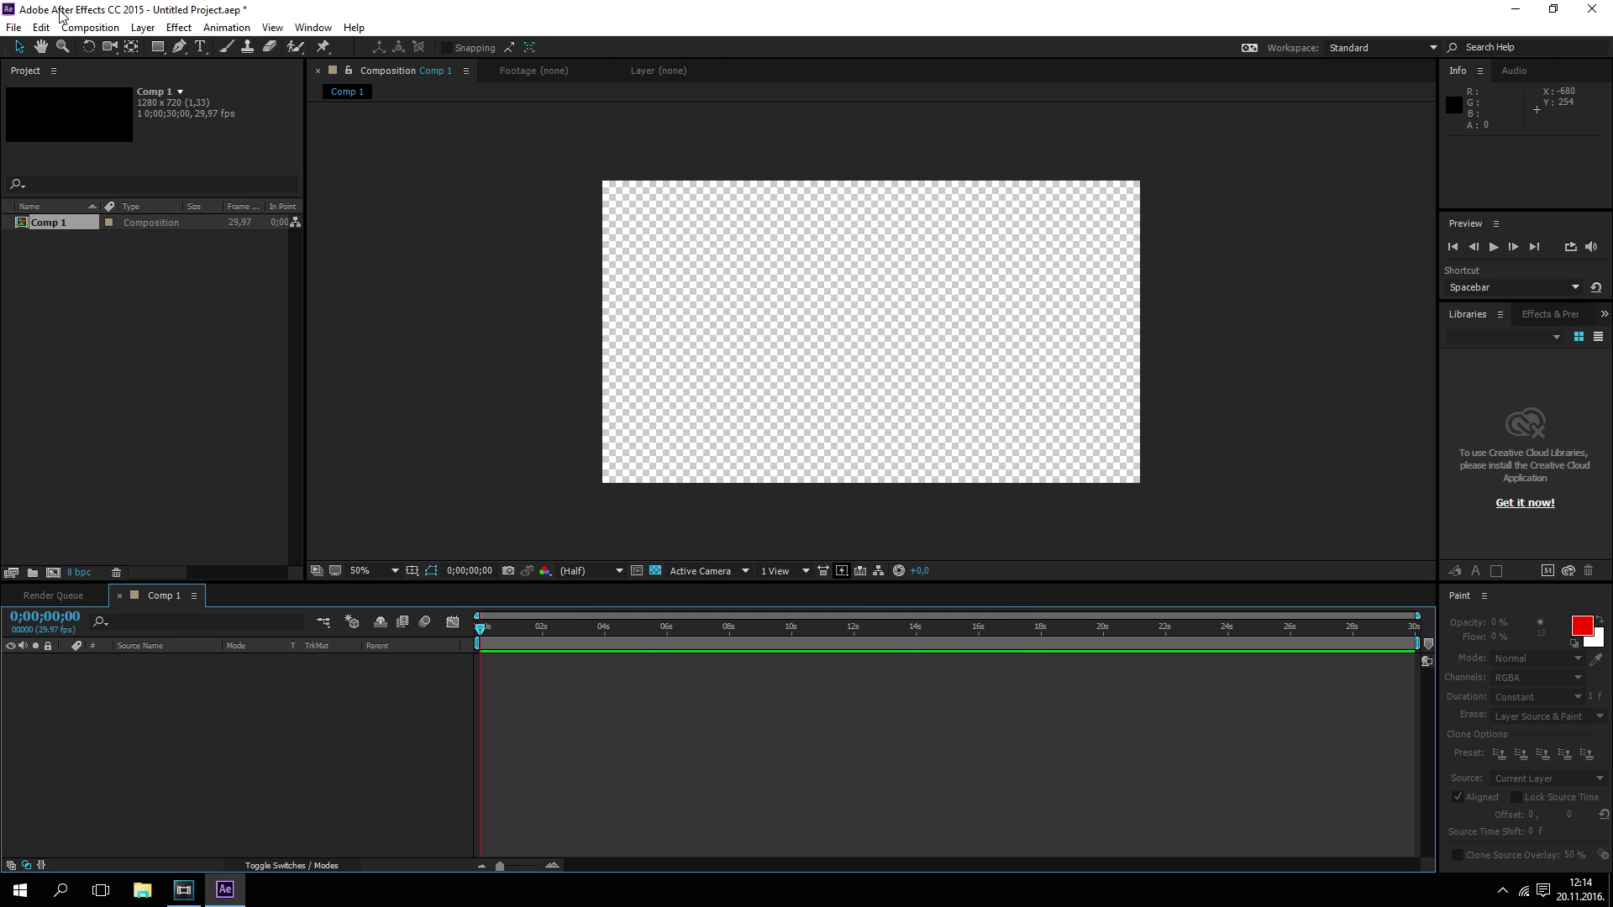
Import 1.png and 2.png and place both as layers in the Comp 1 timeline
click(37, 27)
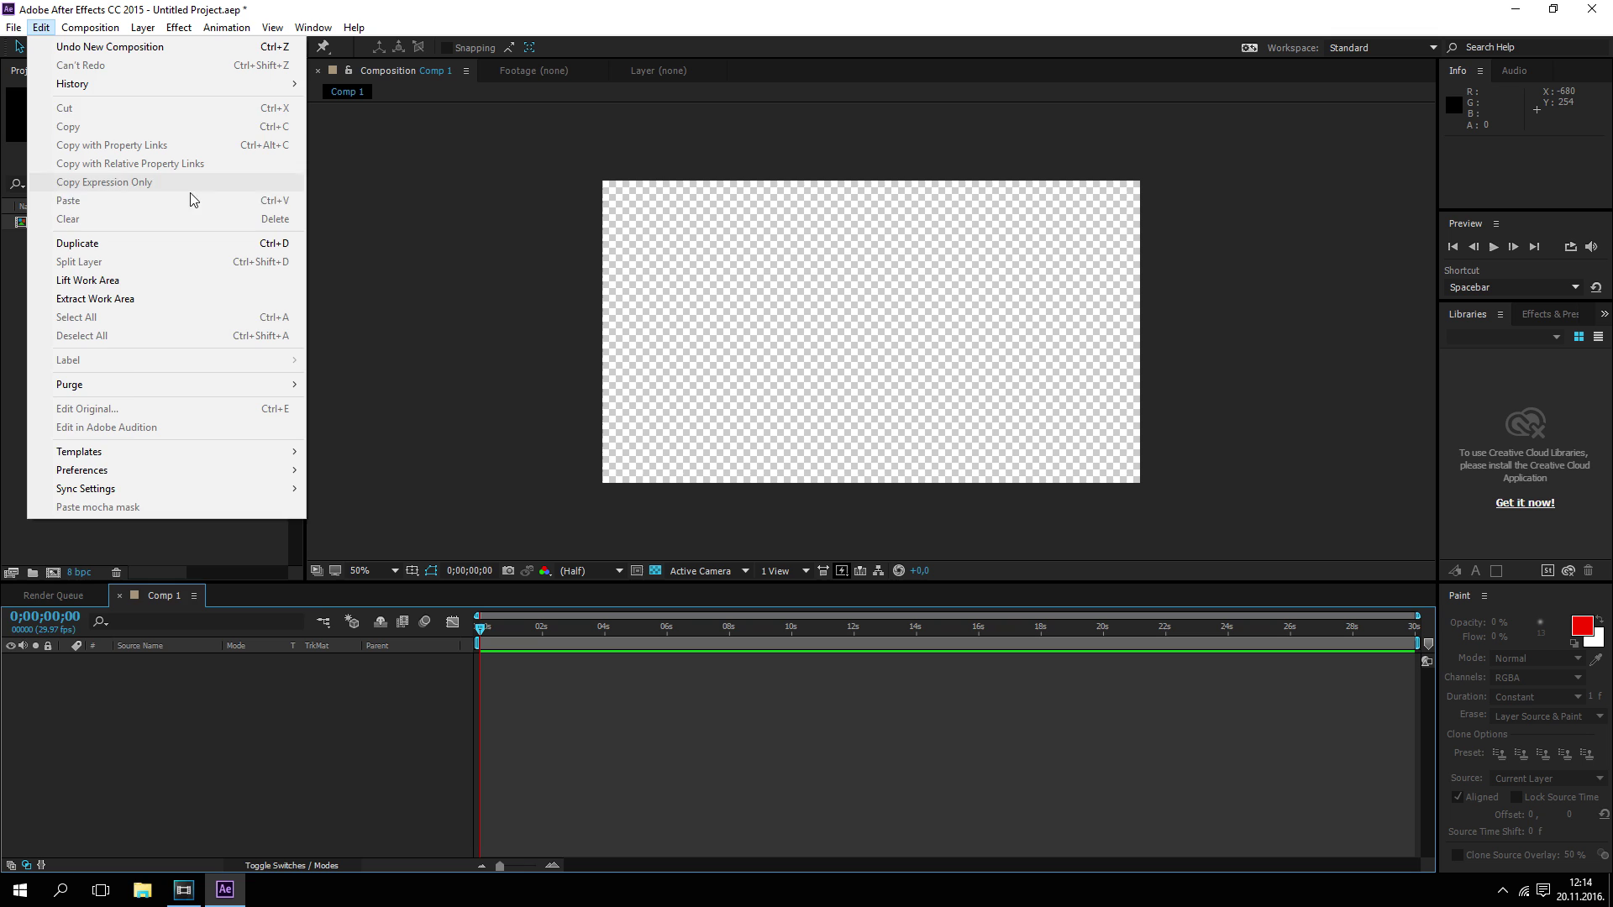
mouse_move(13, 28)
mouse_move(180, 262)
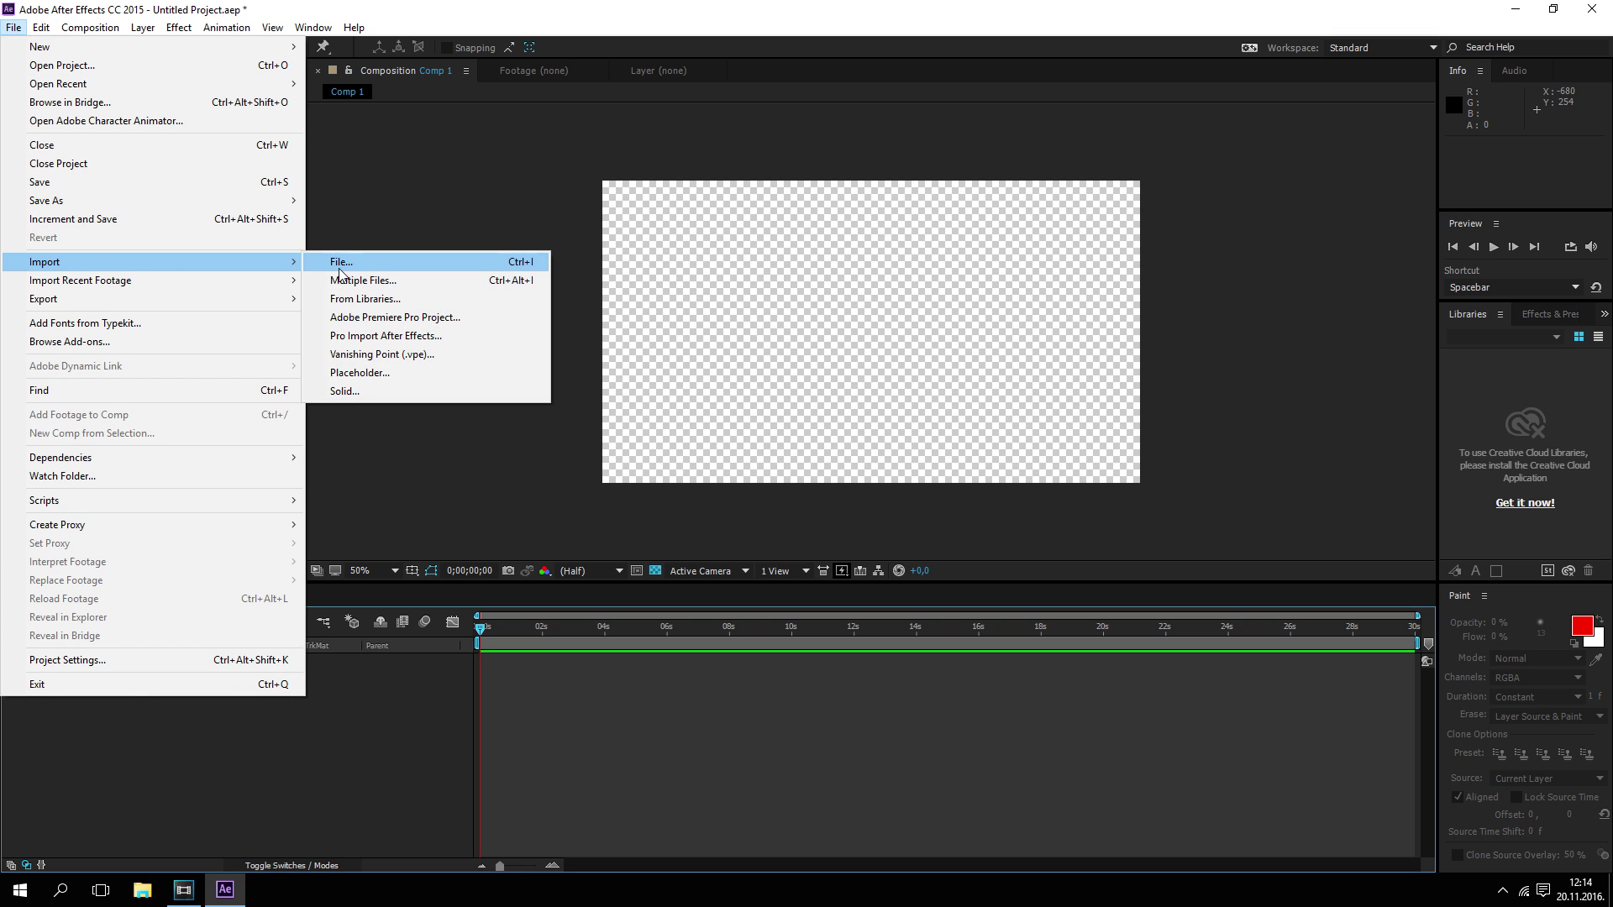
click(340, 269)
click(401, 164)
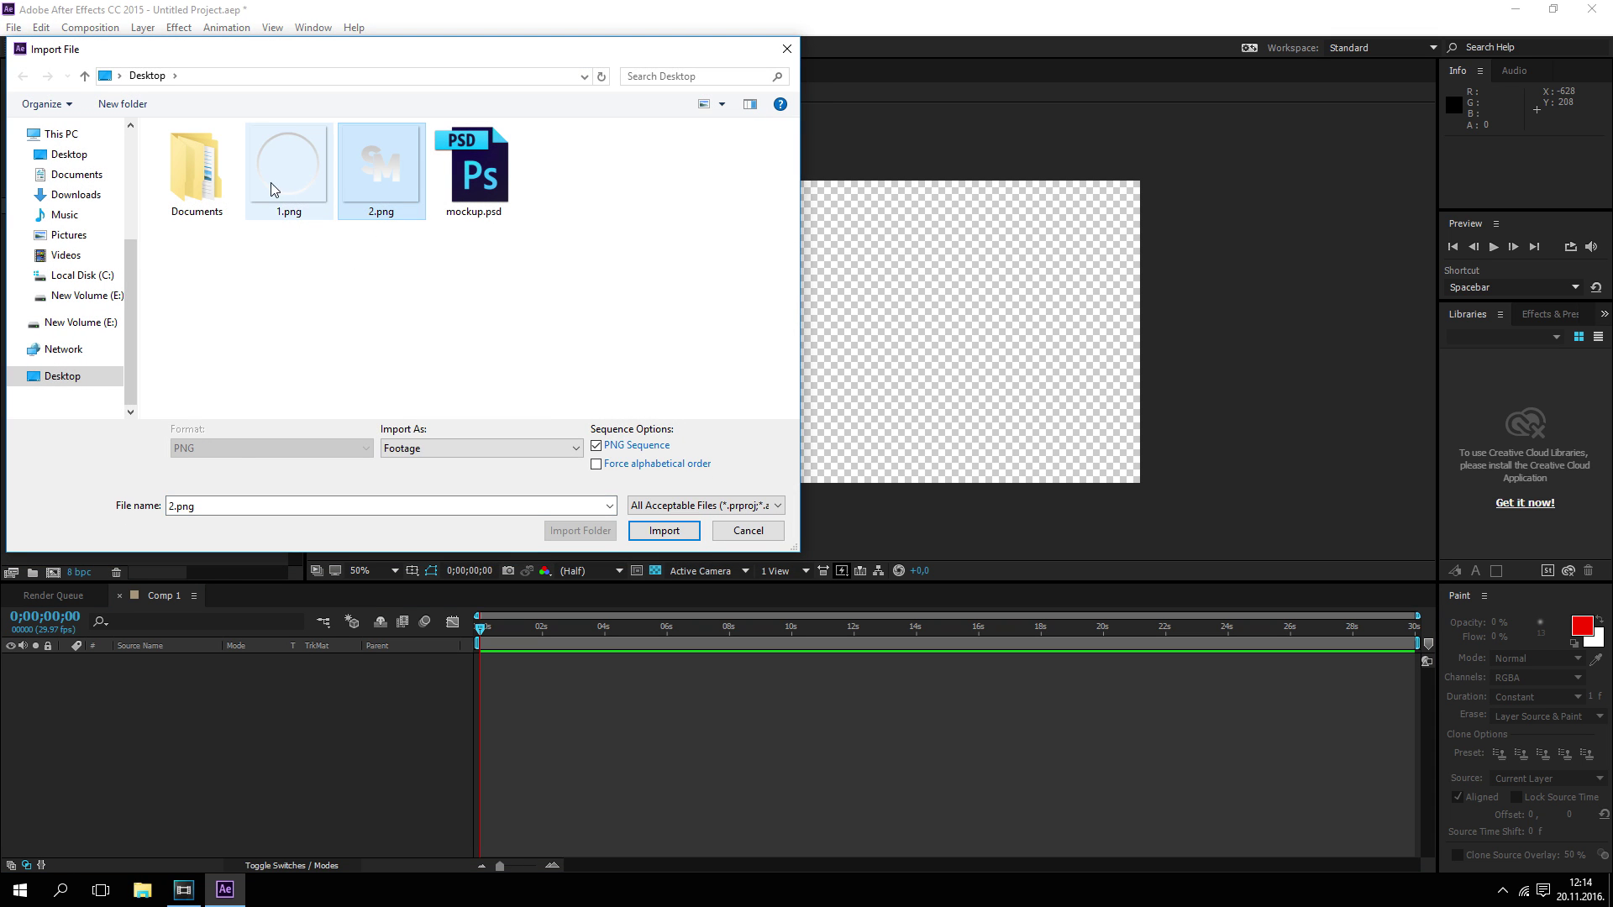
ctrl+click(270, 183)
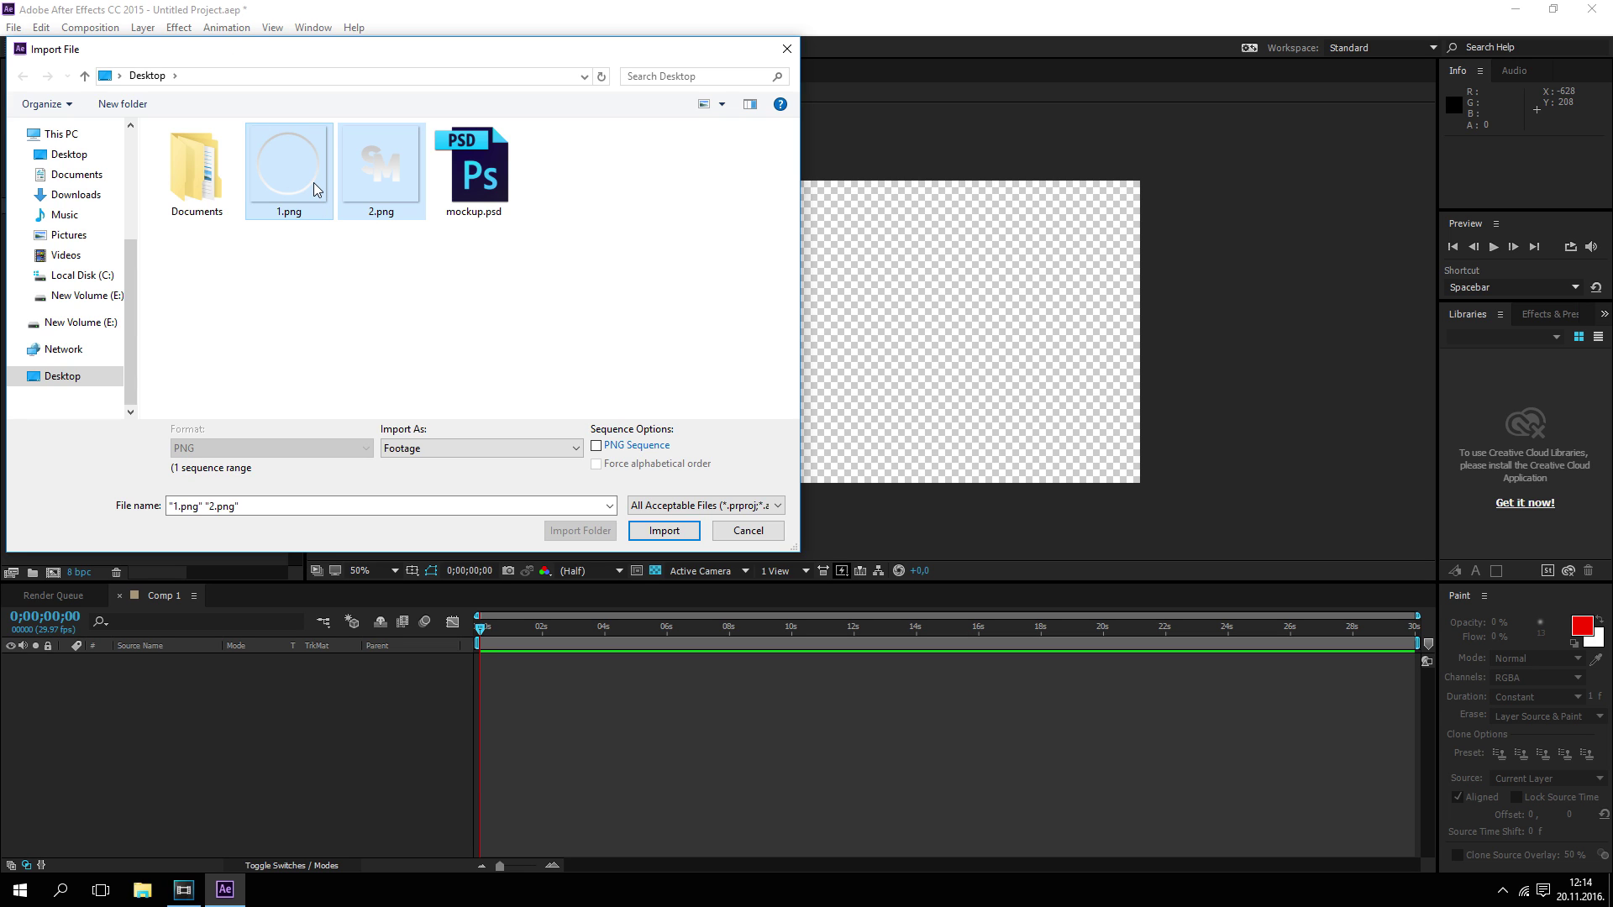
click(668, 531)
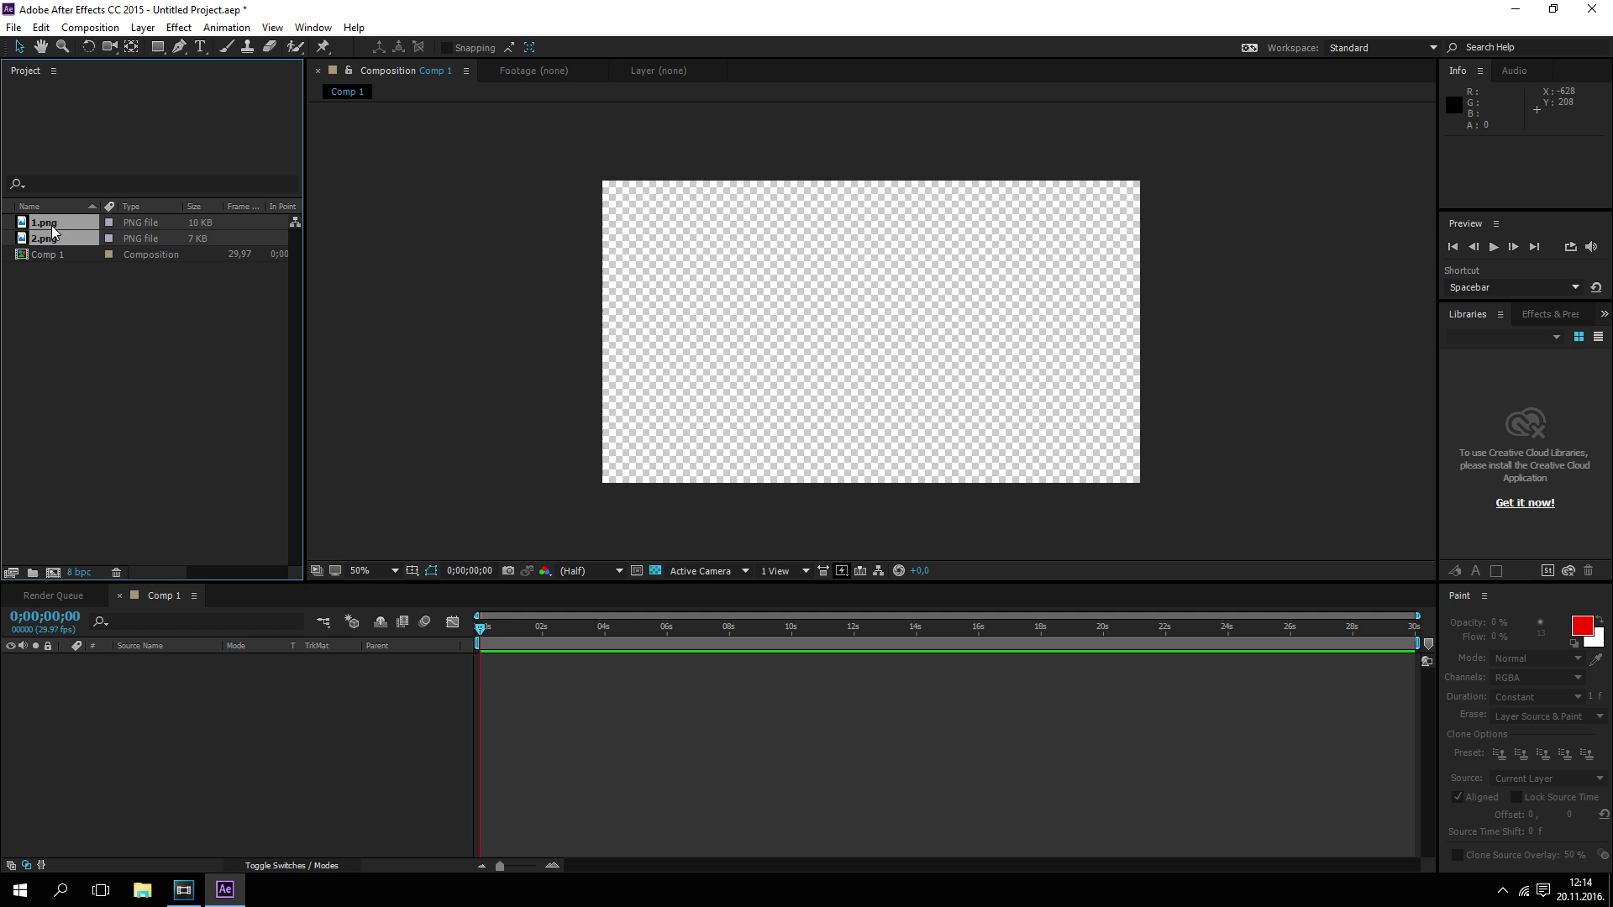
drag(65, 226, 185, 691)
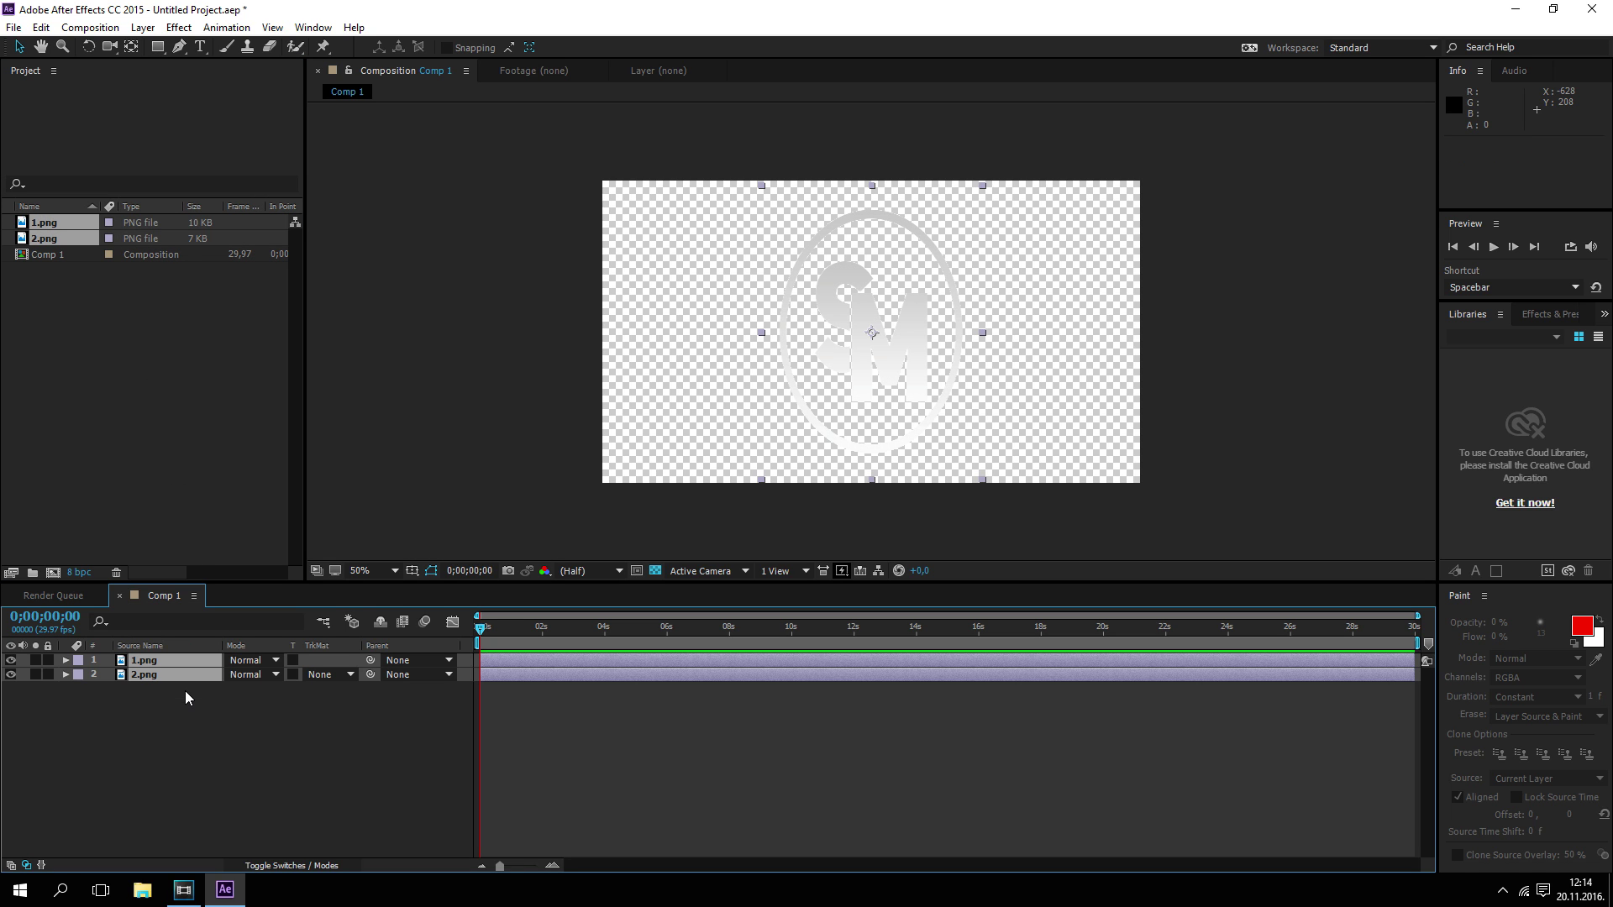
Turn both the 1.png and 2.png layers into 3D layers
click(142, 27)
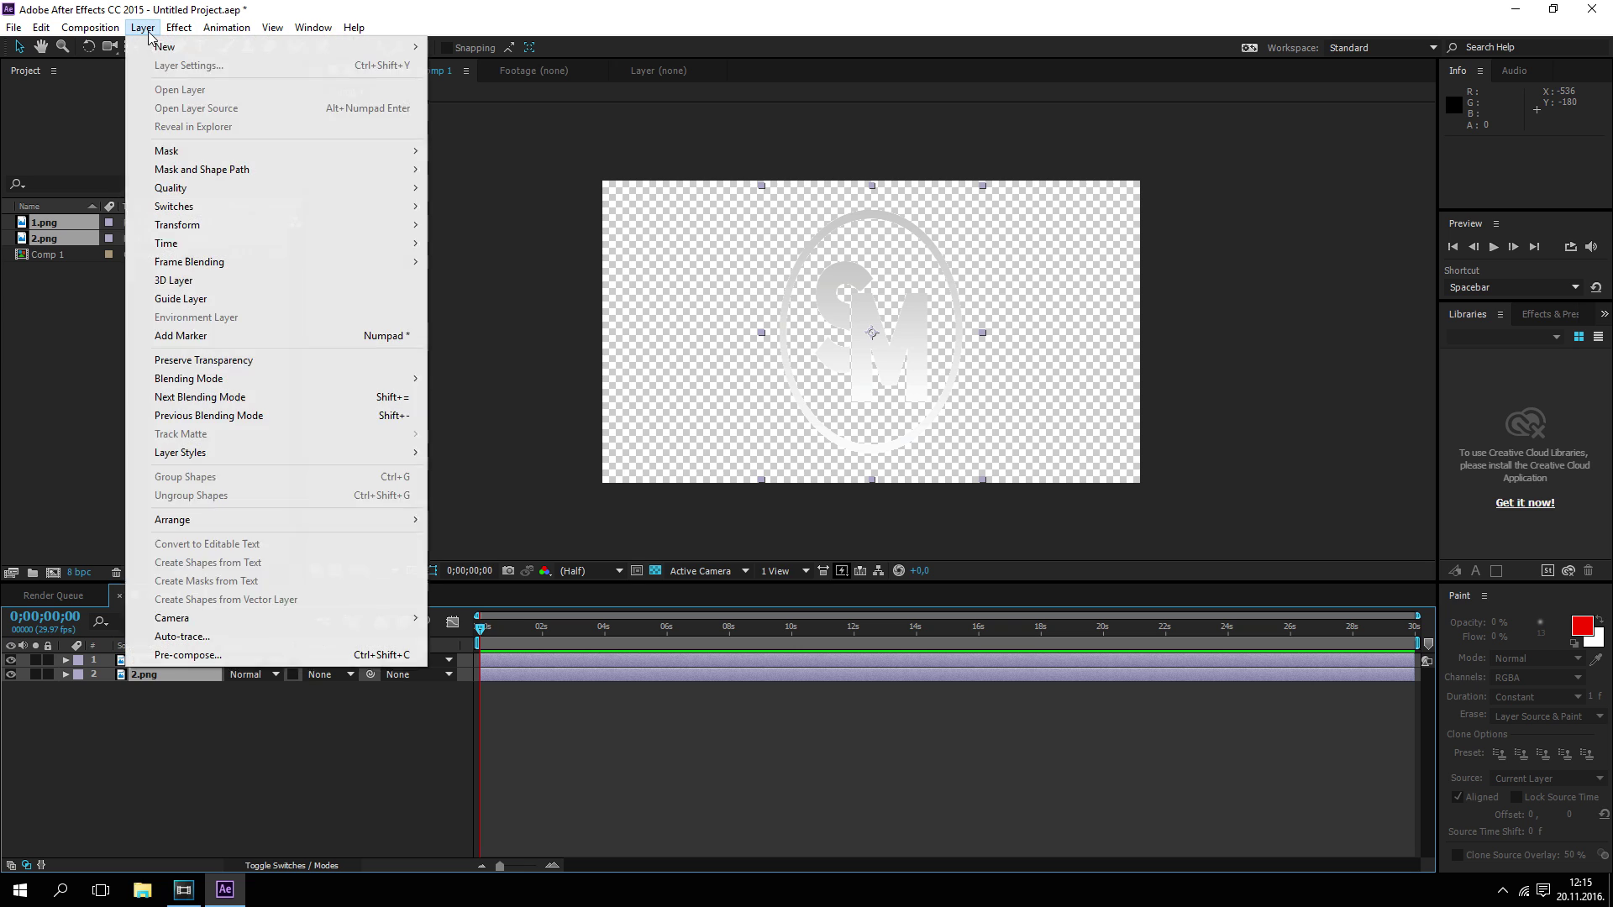
click(177, 279)
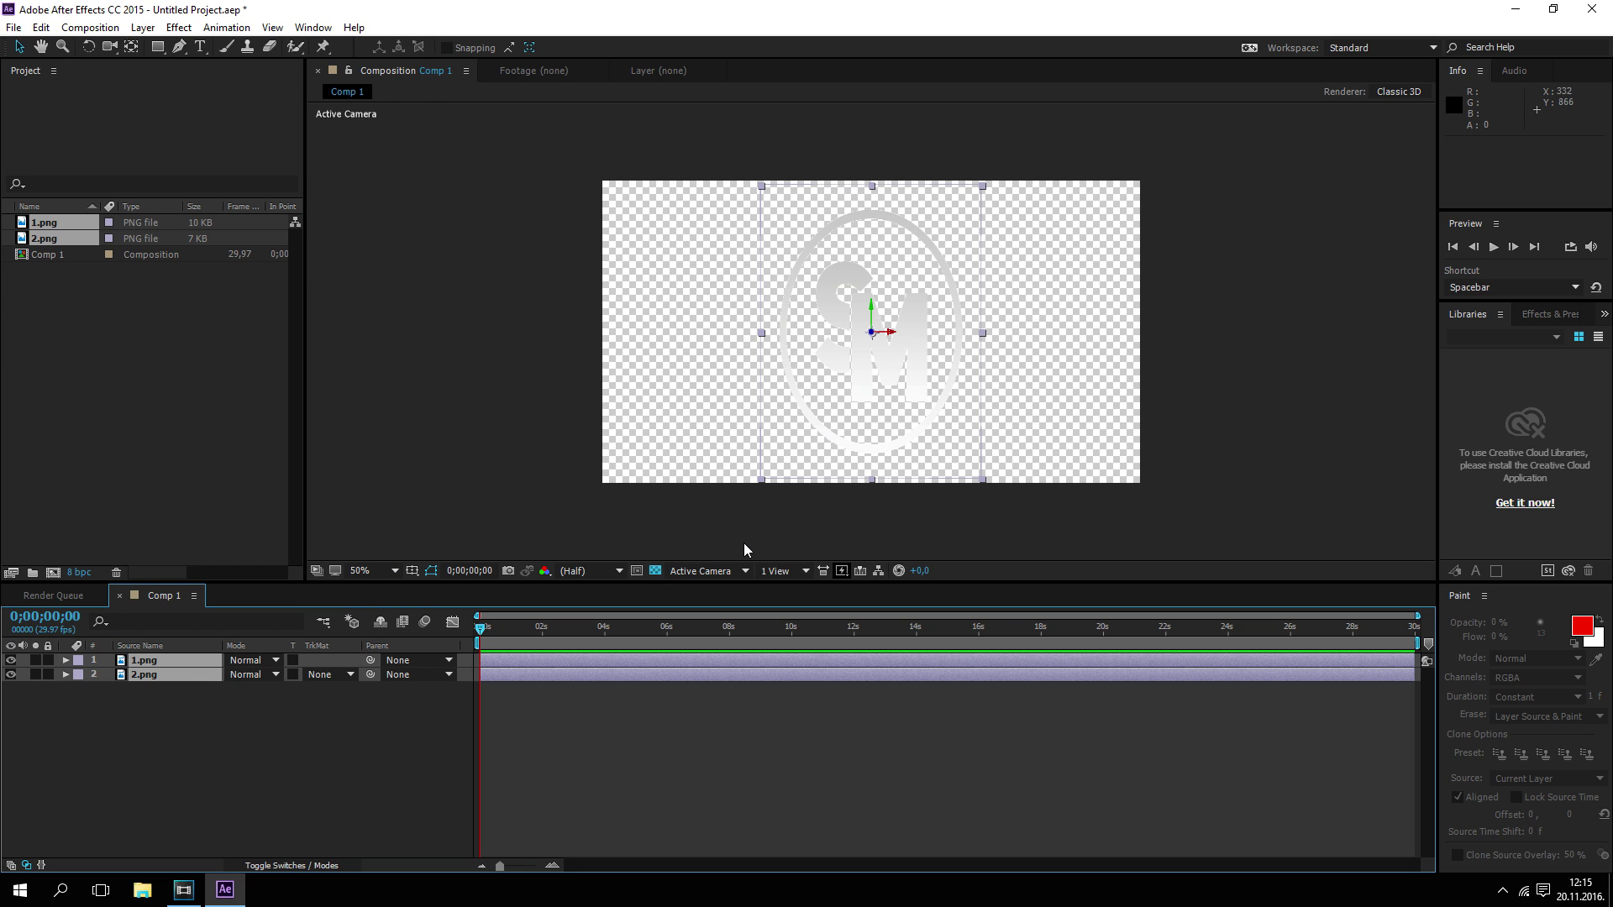
click(224, 711)
Stretch the 1.png ring to about 140% width and the 2.png letters to about 142%
click(153, 665)
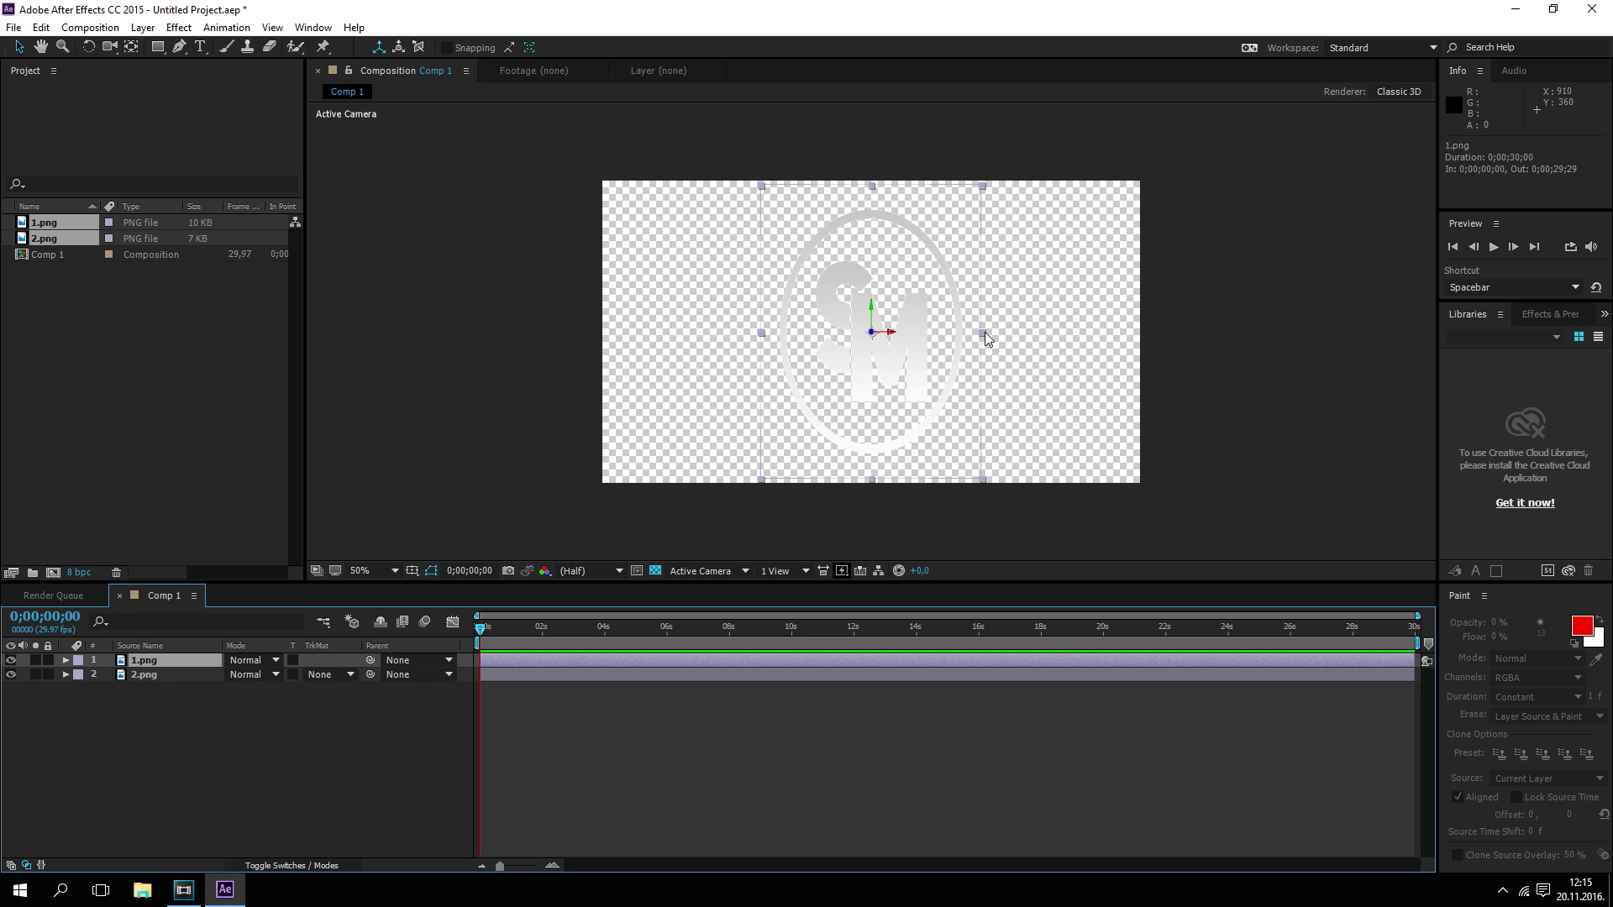
drag(984, 332, 1031, 340)
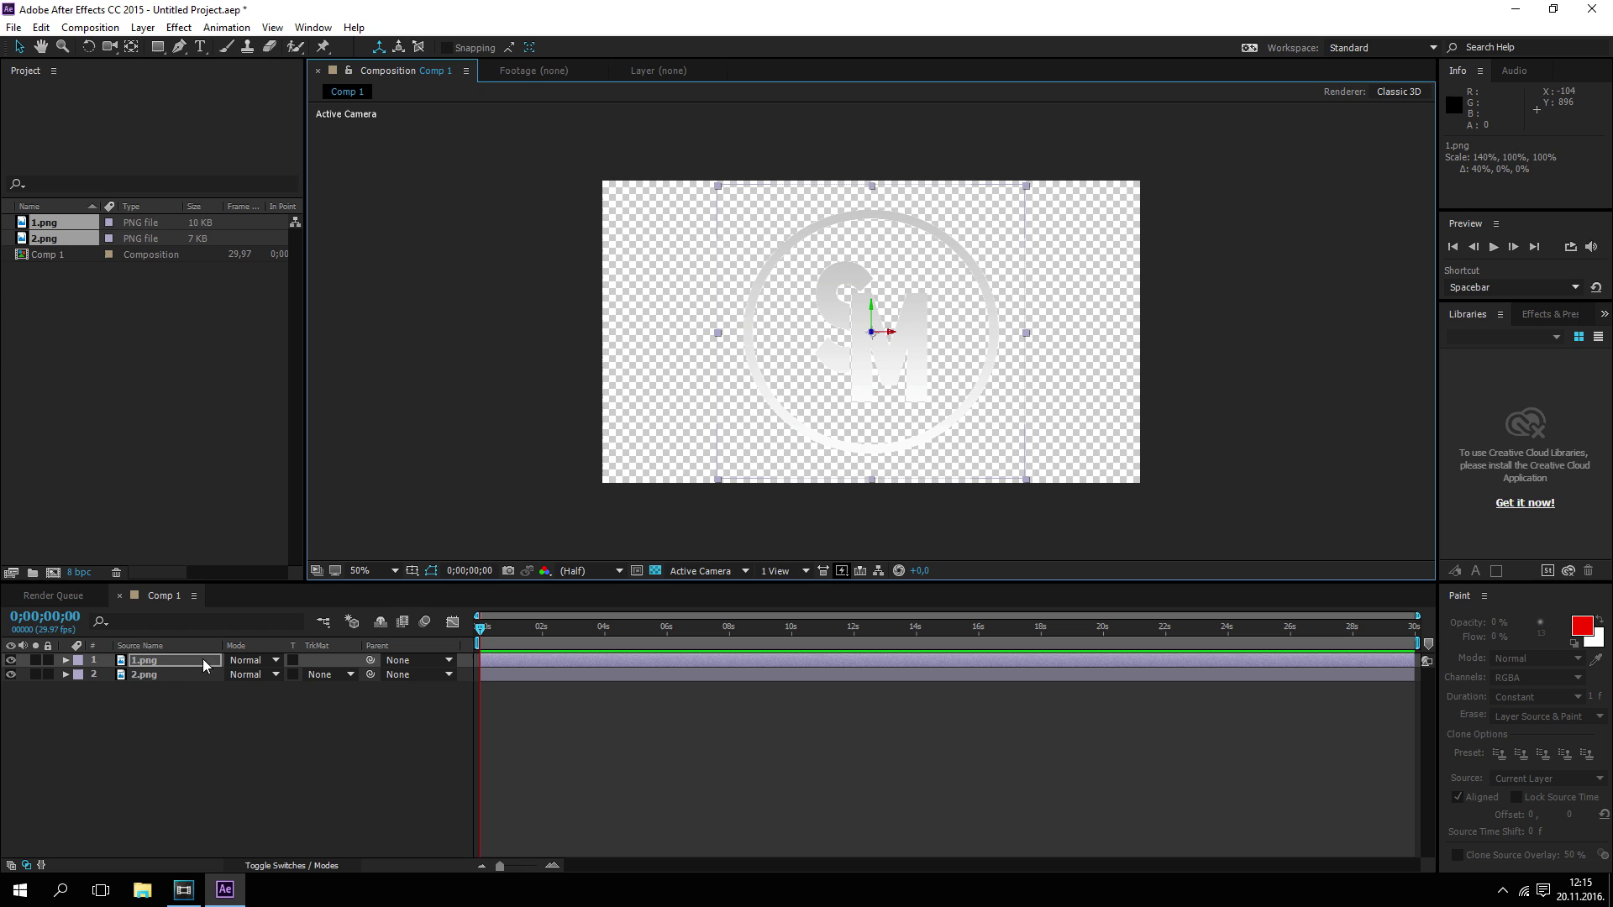
shift+click(134, 676)
click(135, 678)
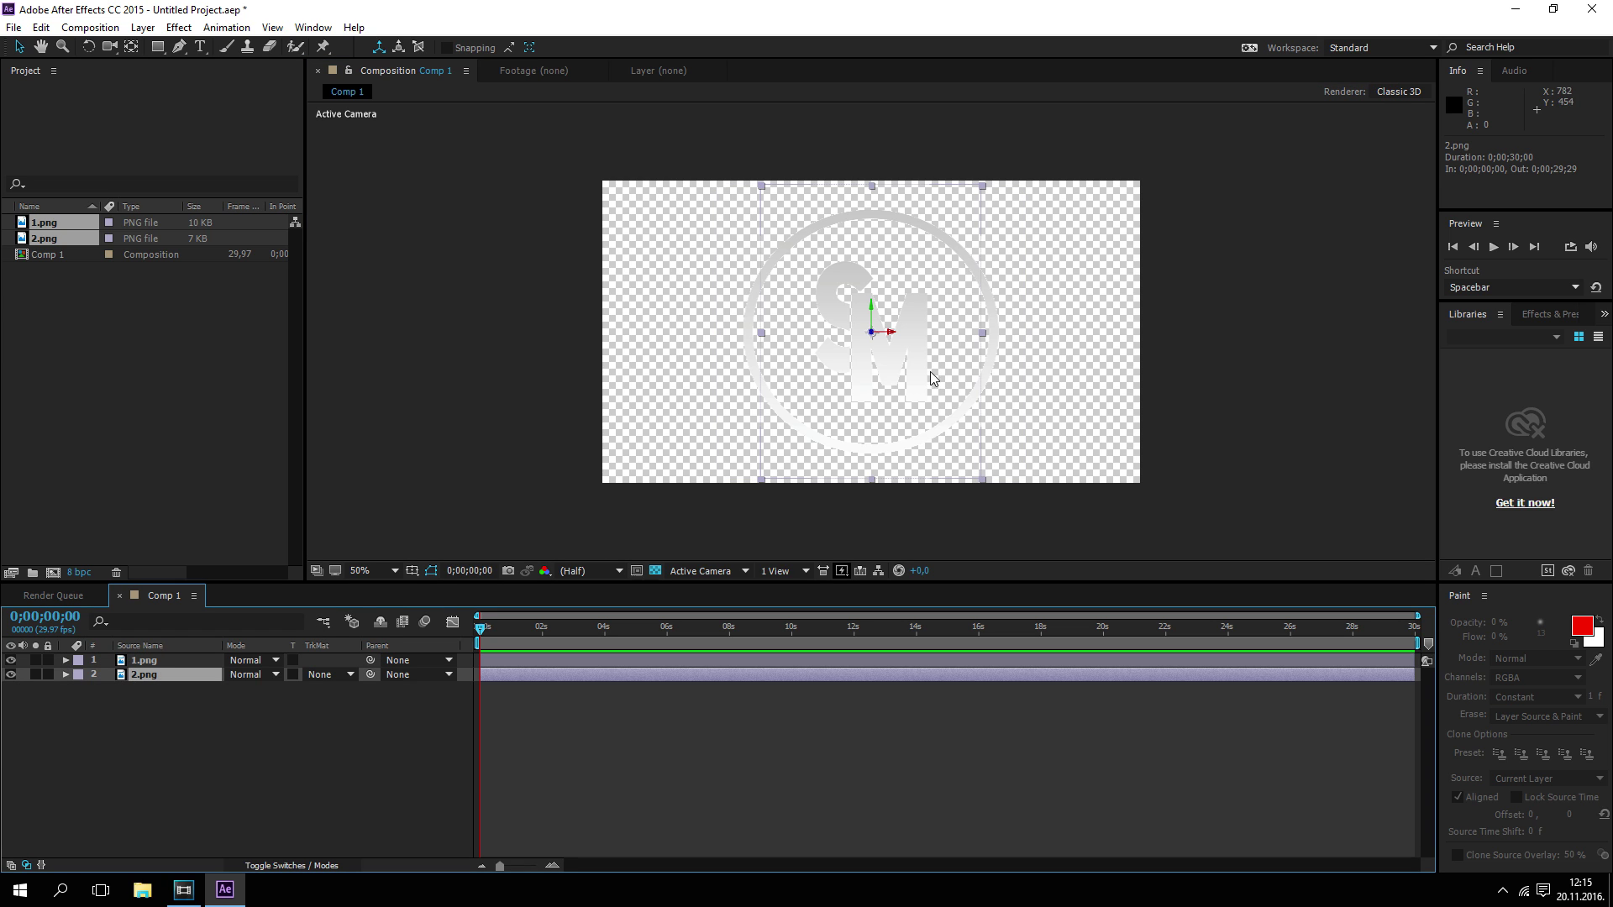
drag(979, 335, 1026, 336)
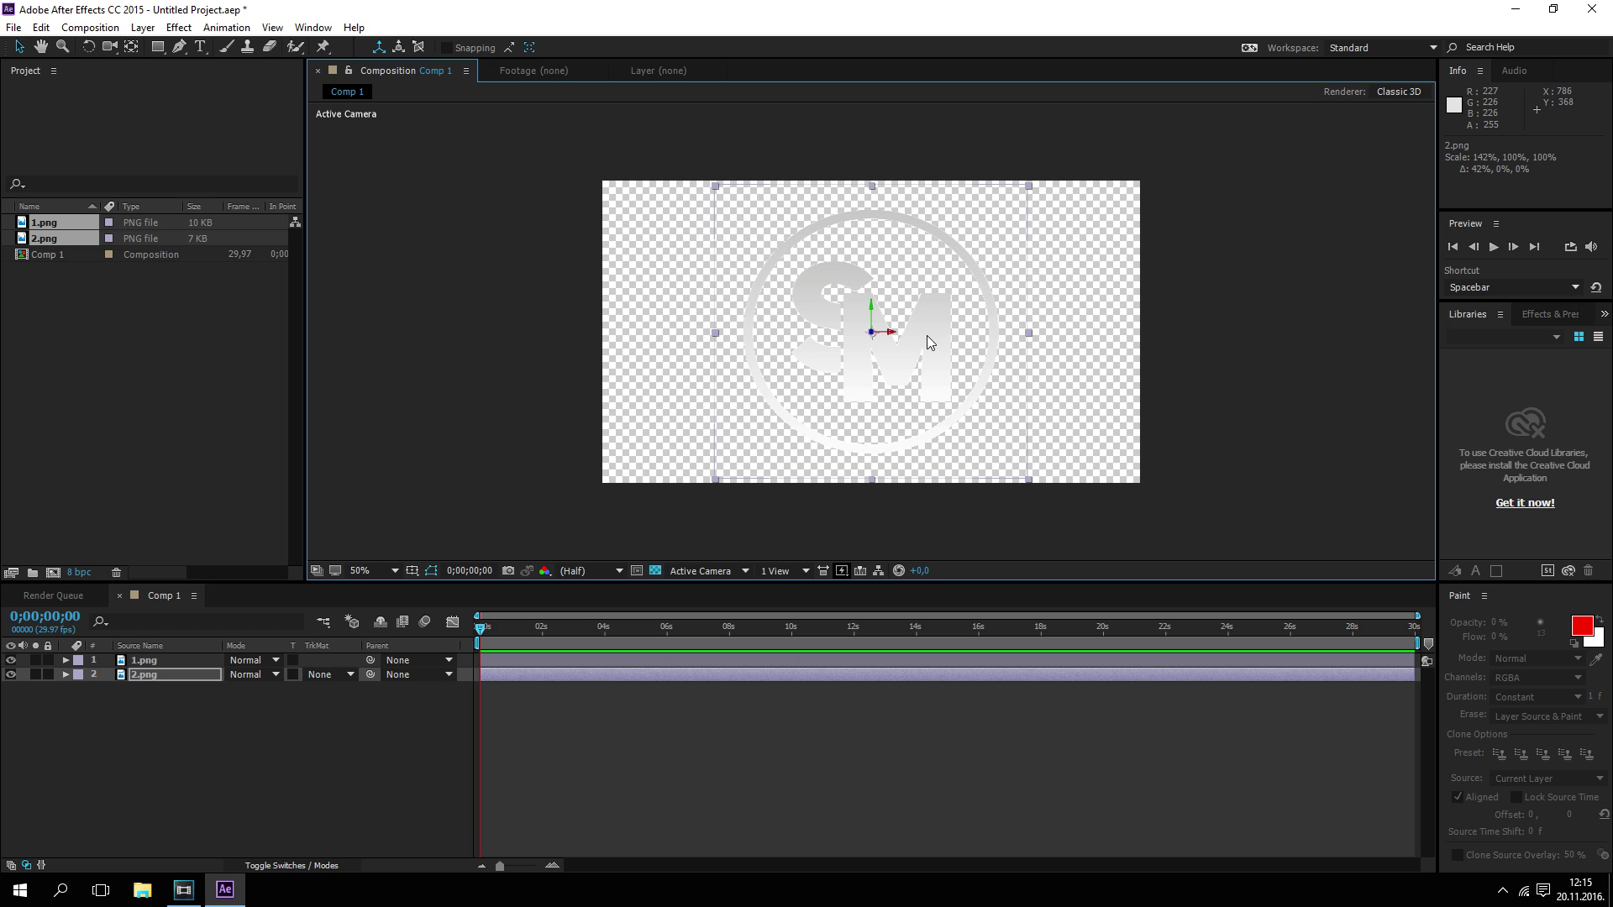
Nudge the 2.png SM letters up and left to position 632, 356, 0
key(Up)
key(Up)
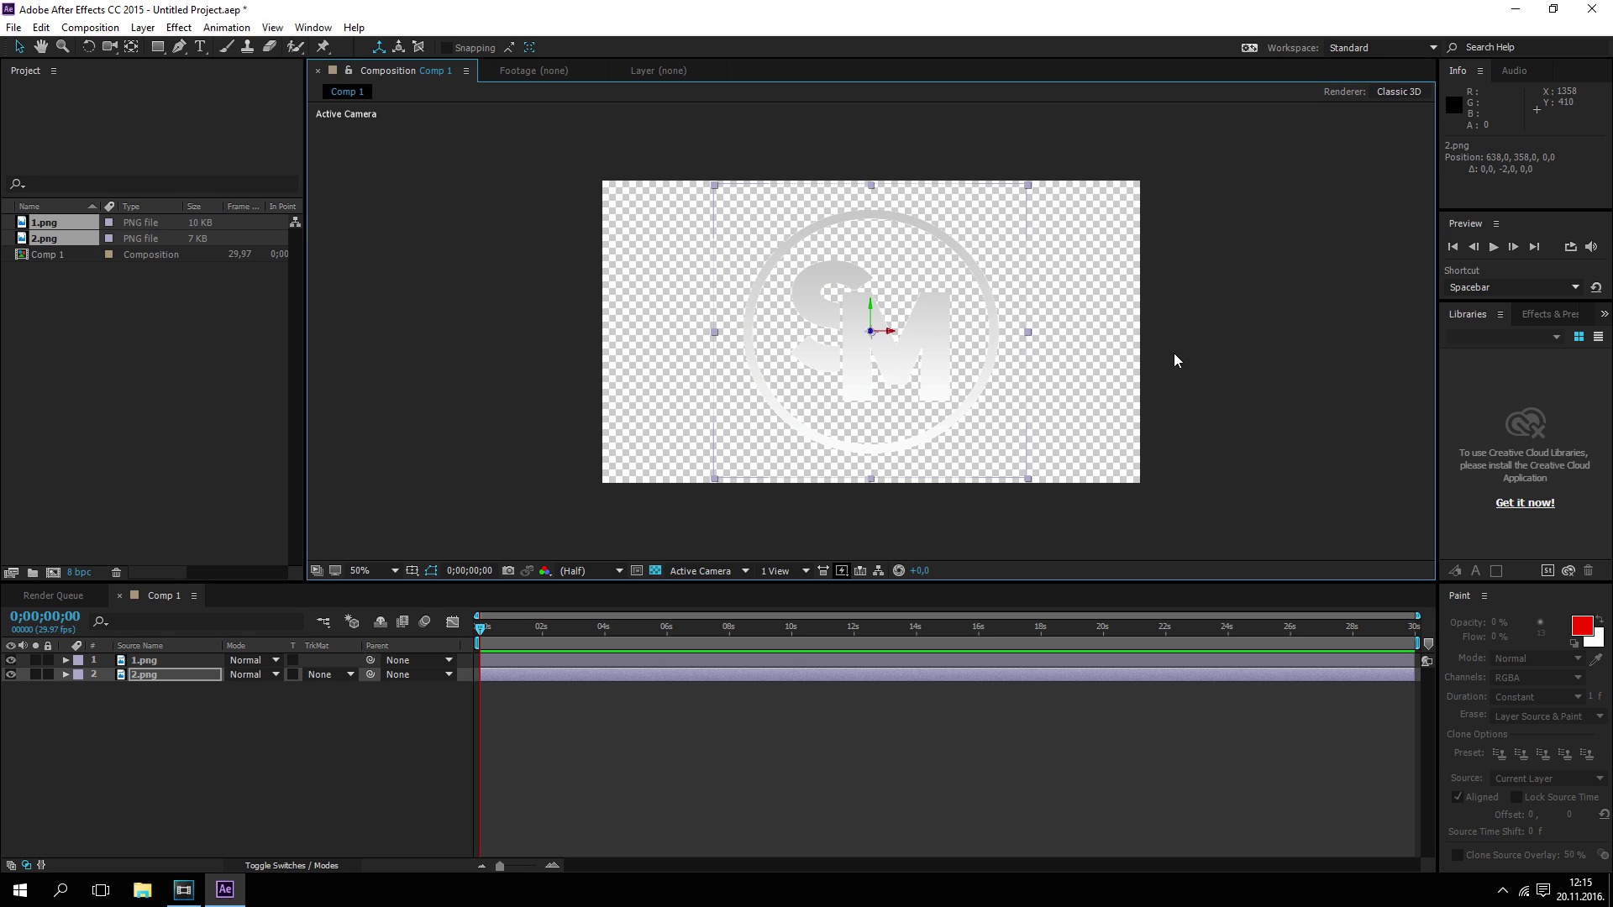
key(Left)
key(Up)
key(Left)
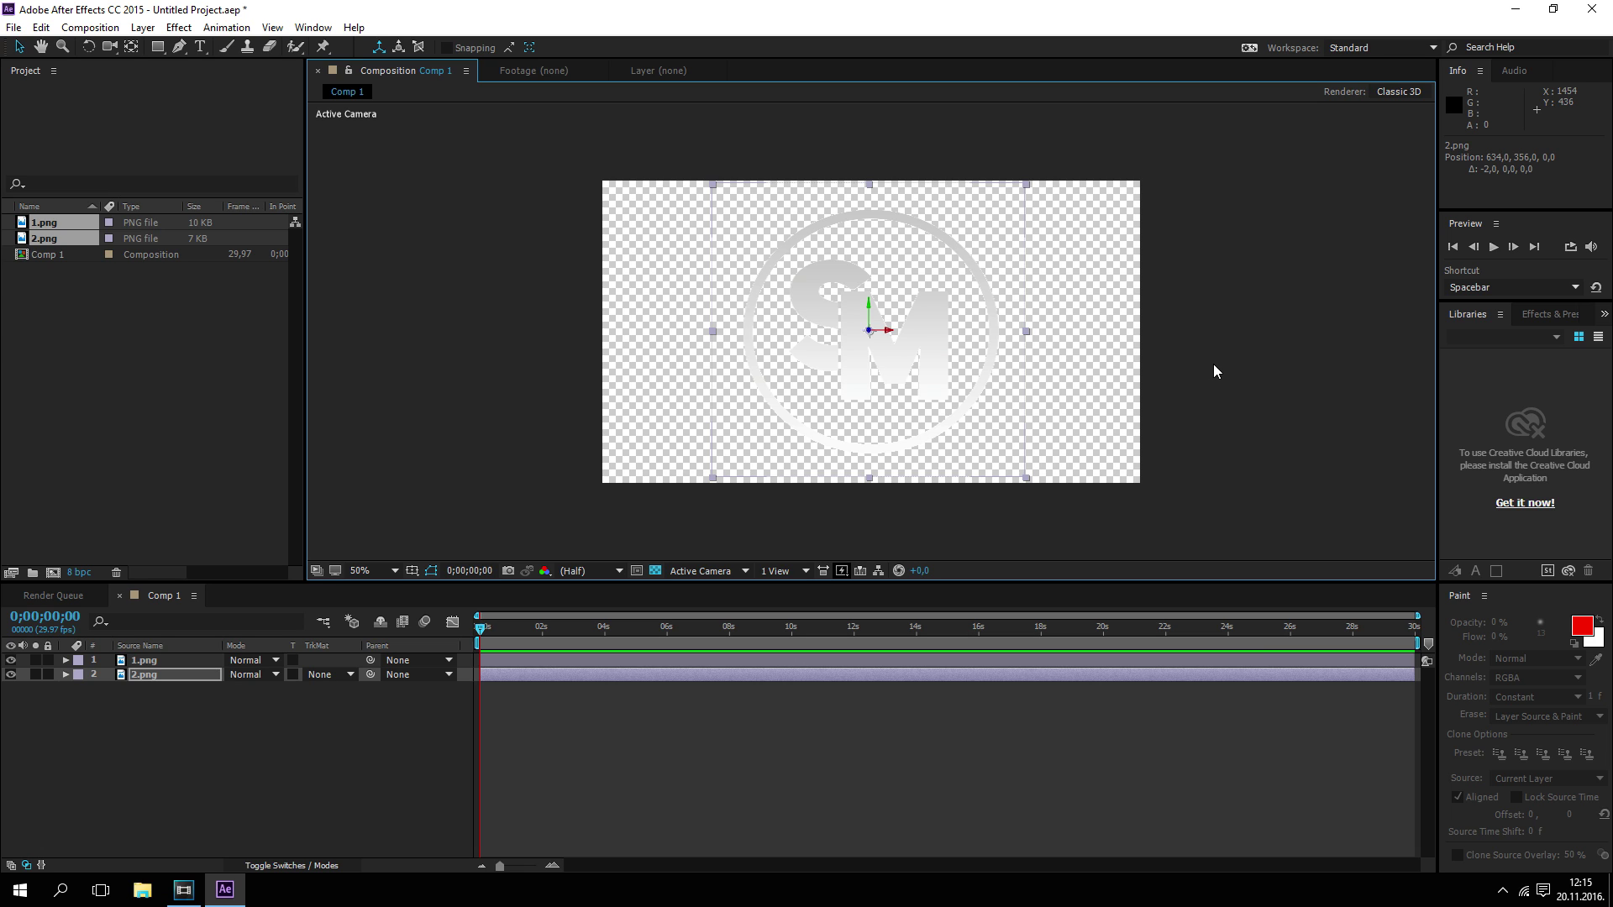
key(Up)
key(Left)
key(Down)
click(1221, 338)
click(945, 336)
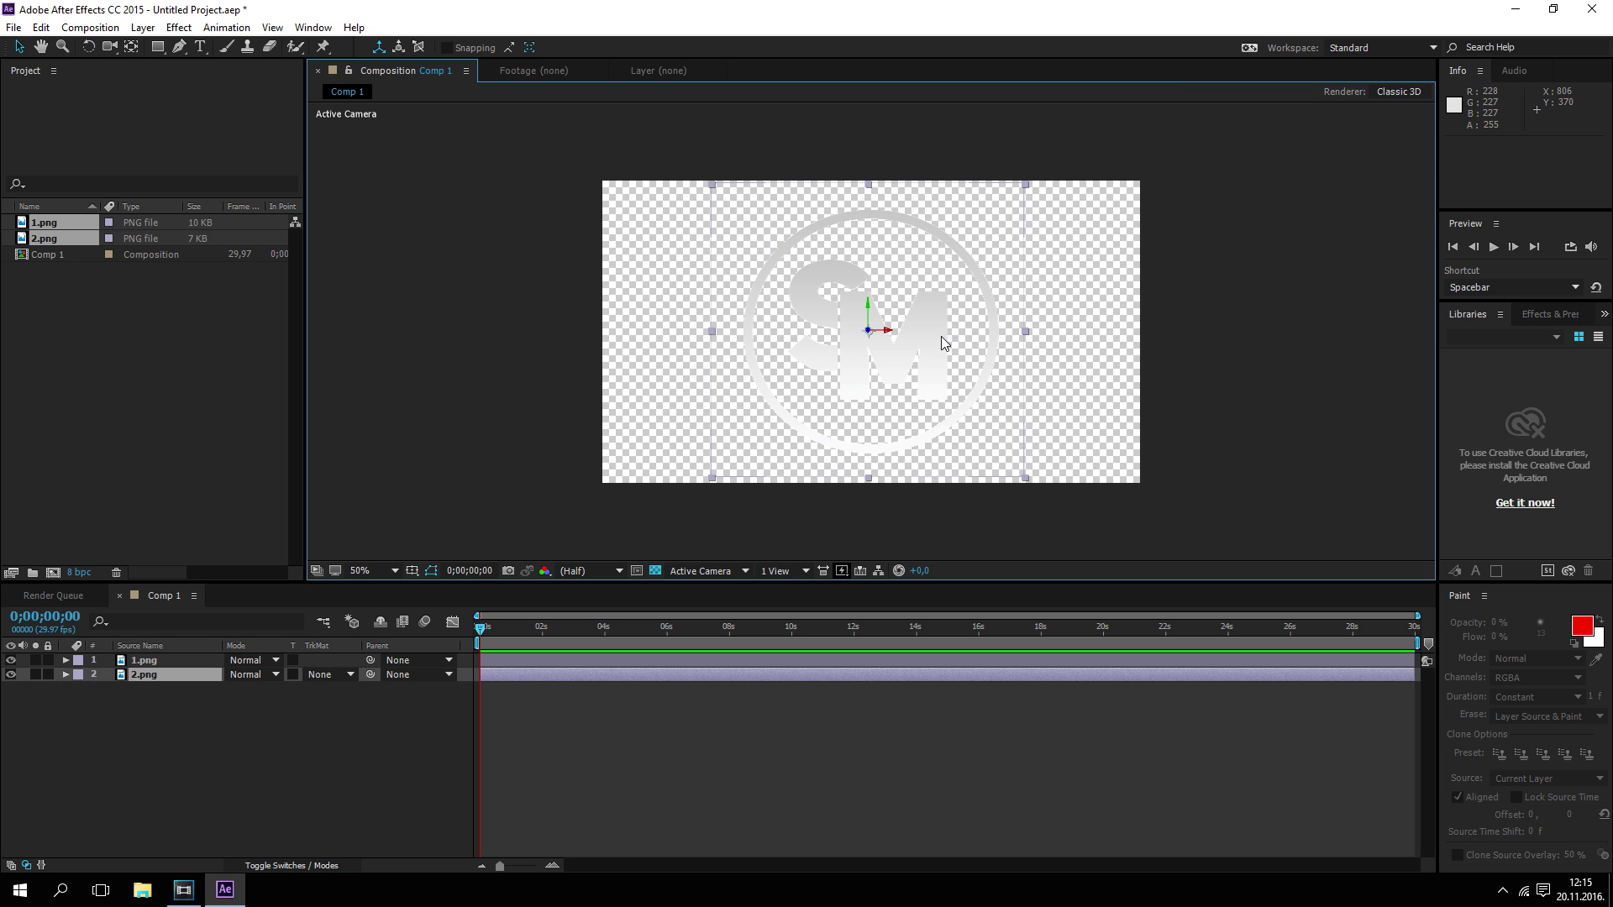
click(1212, 334)
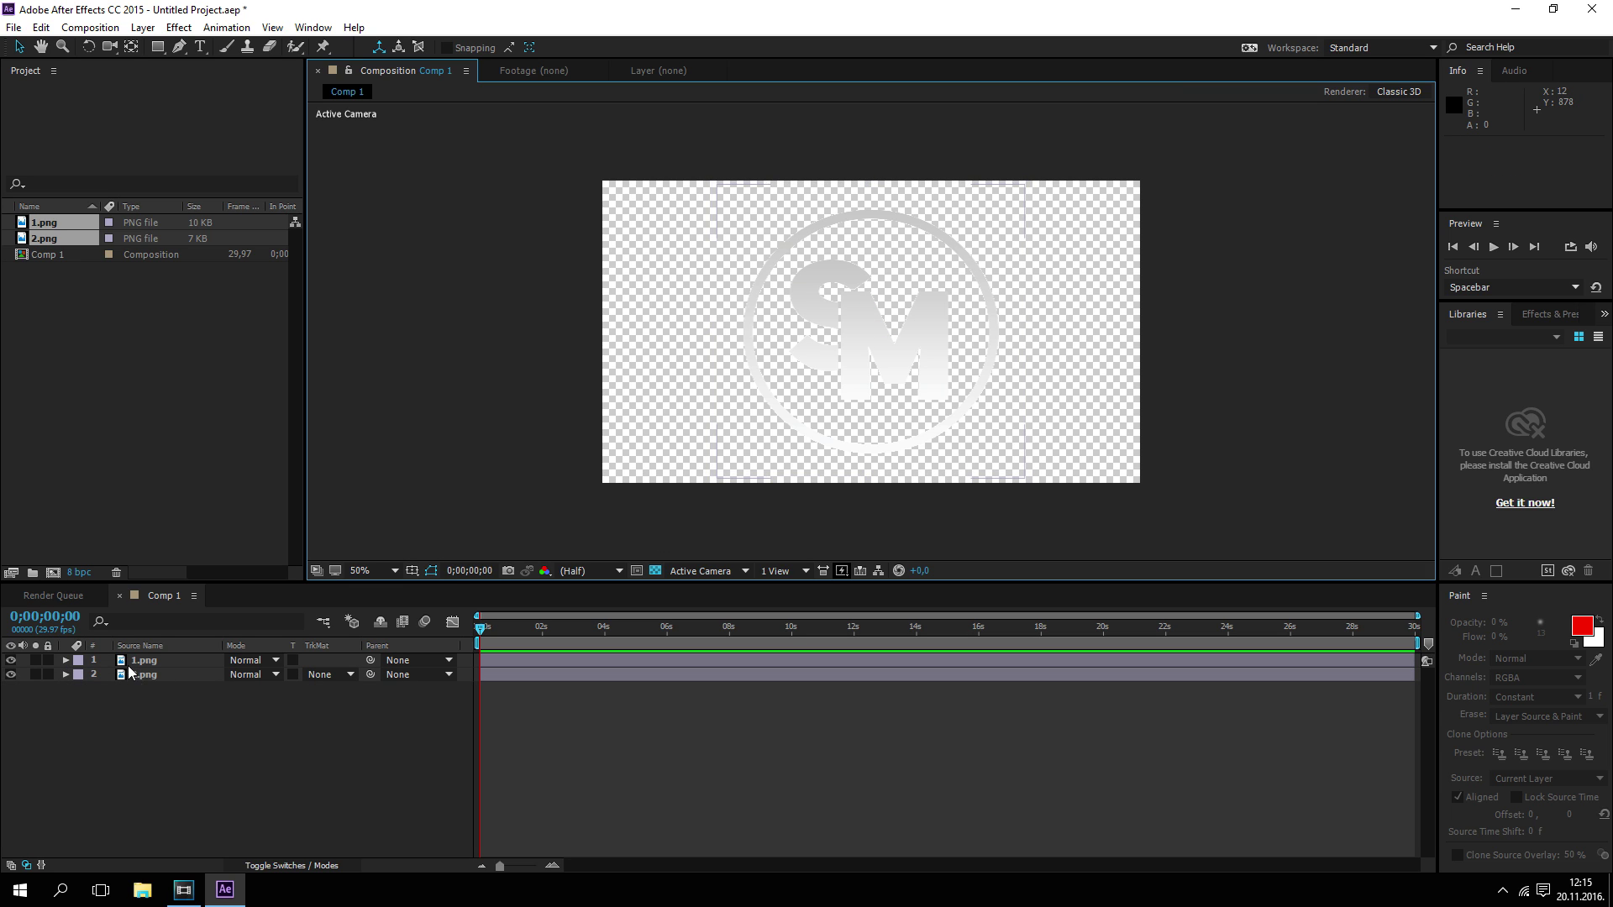
Keyframe the 1.png ring's Y Rotation from 0° at the start to 360° at the end
click(65, 661)
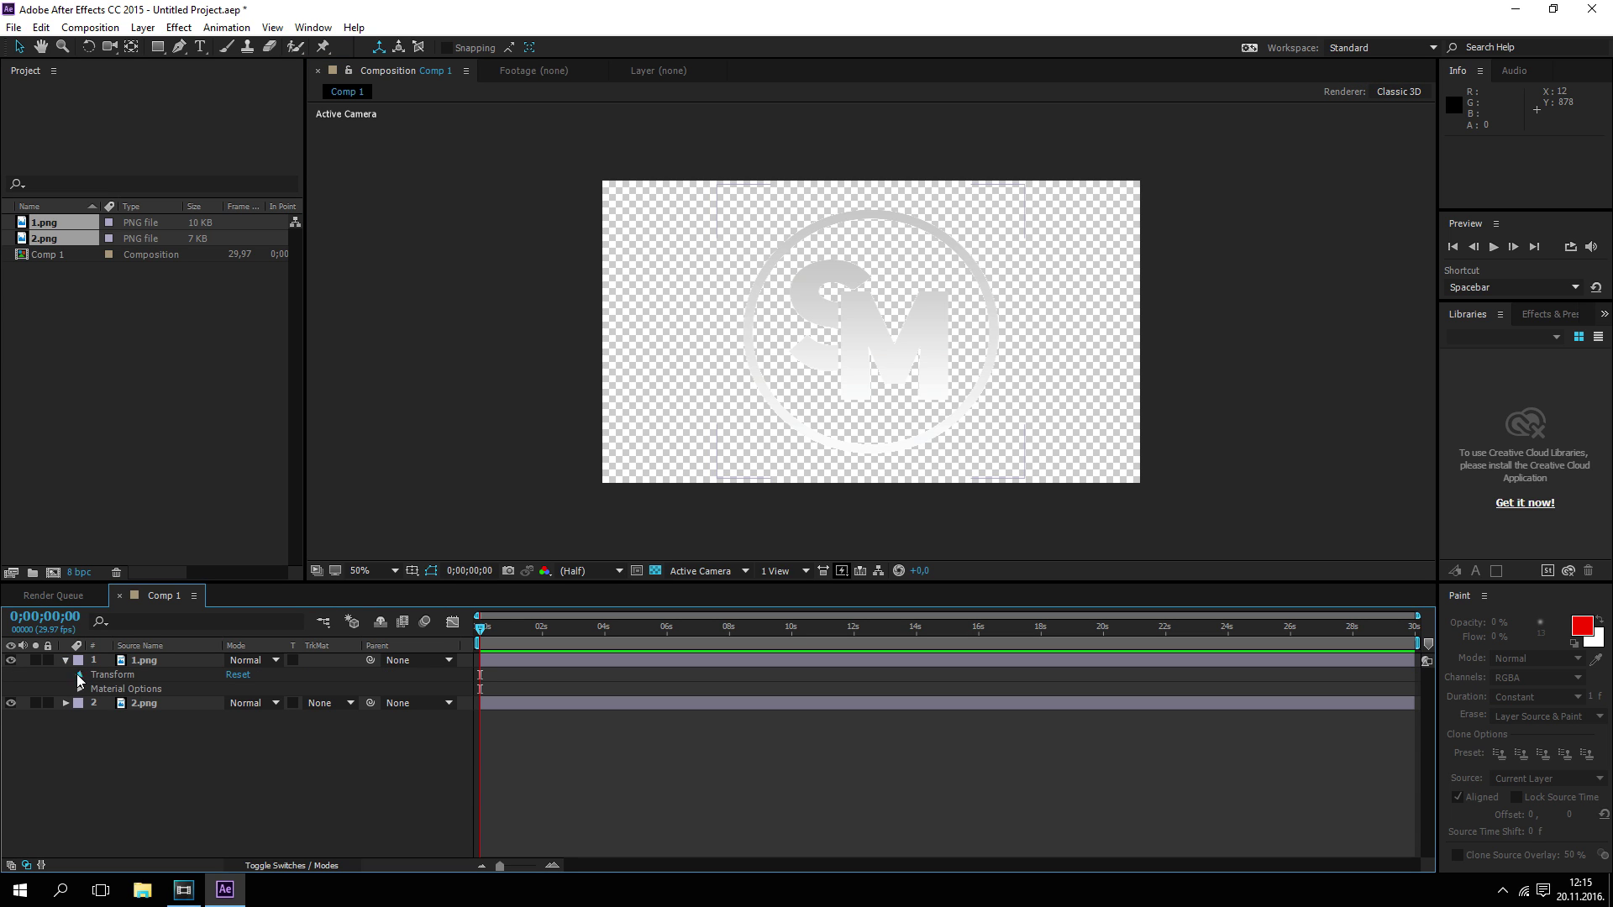
click(79, 675)
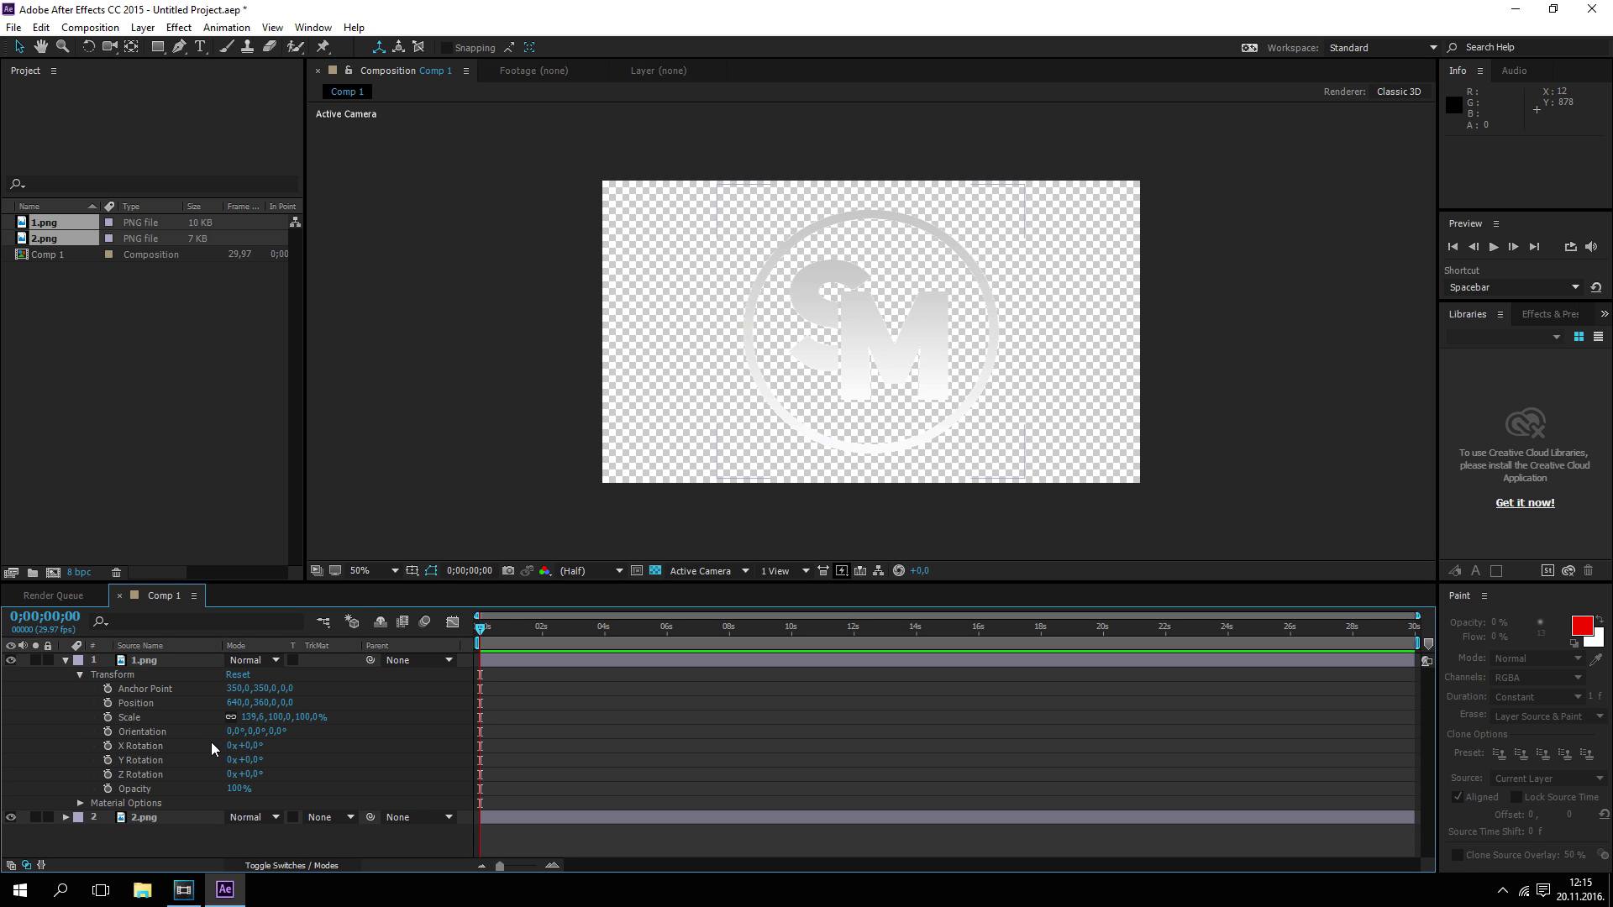
click(108, 761)
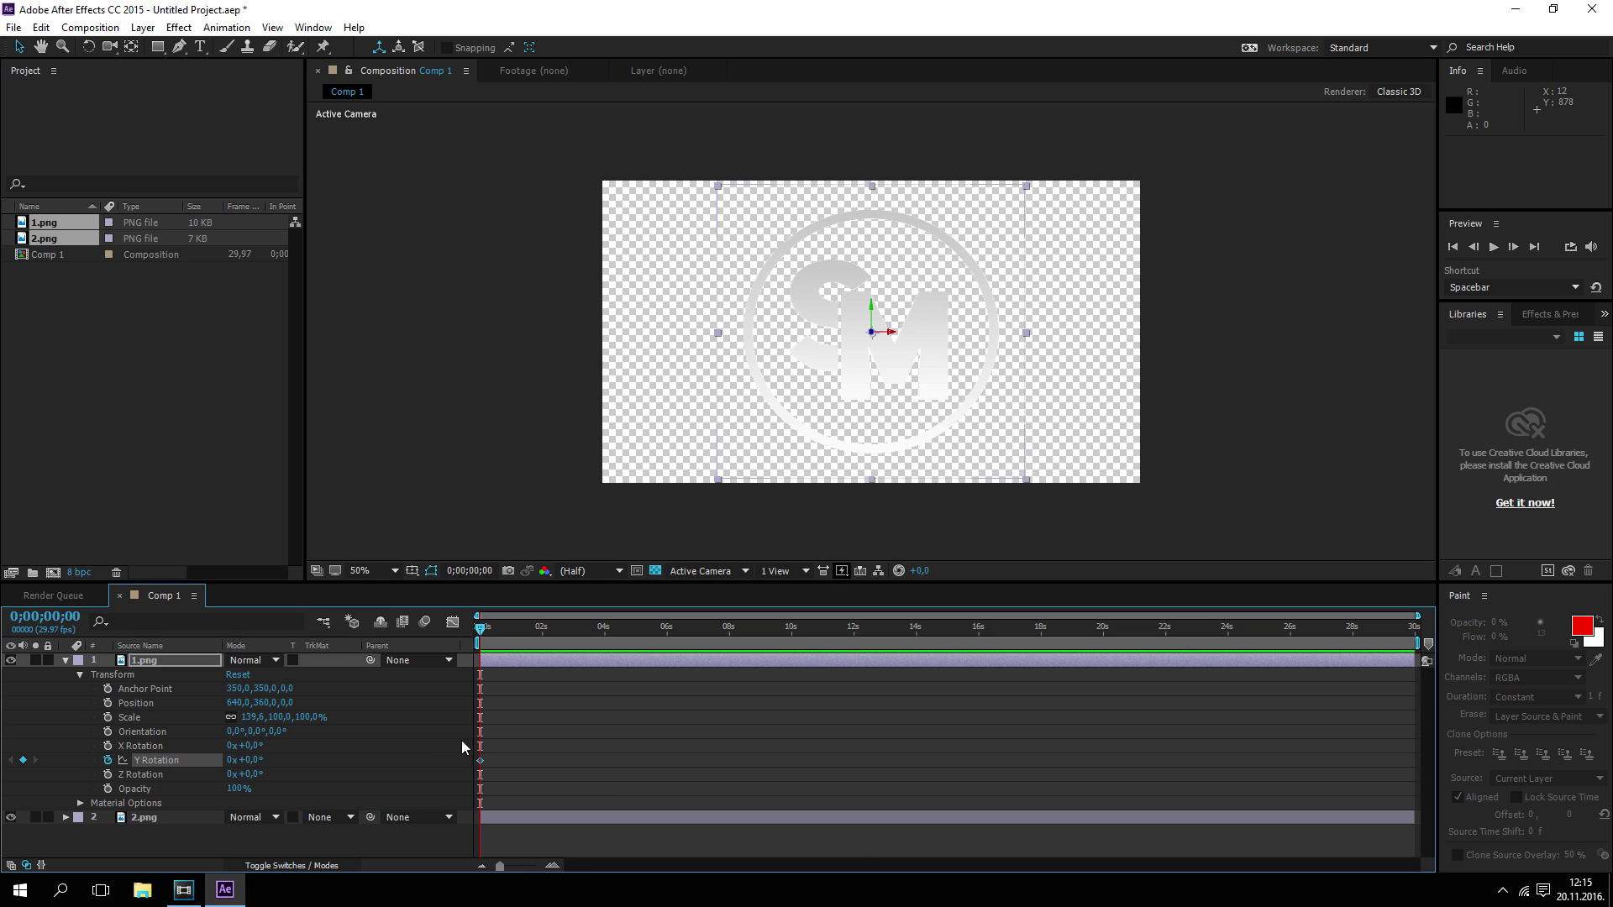
drag(481, 636, 1415, 636)
text(360)
key(Return)
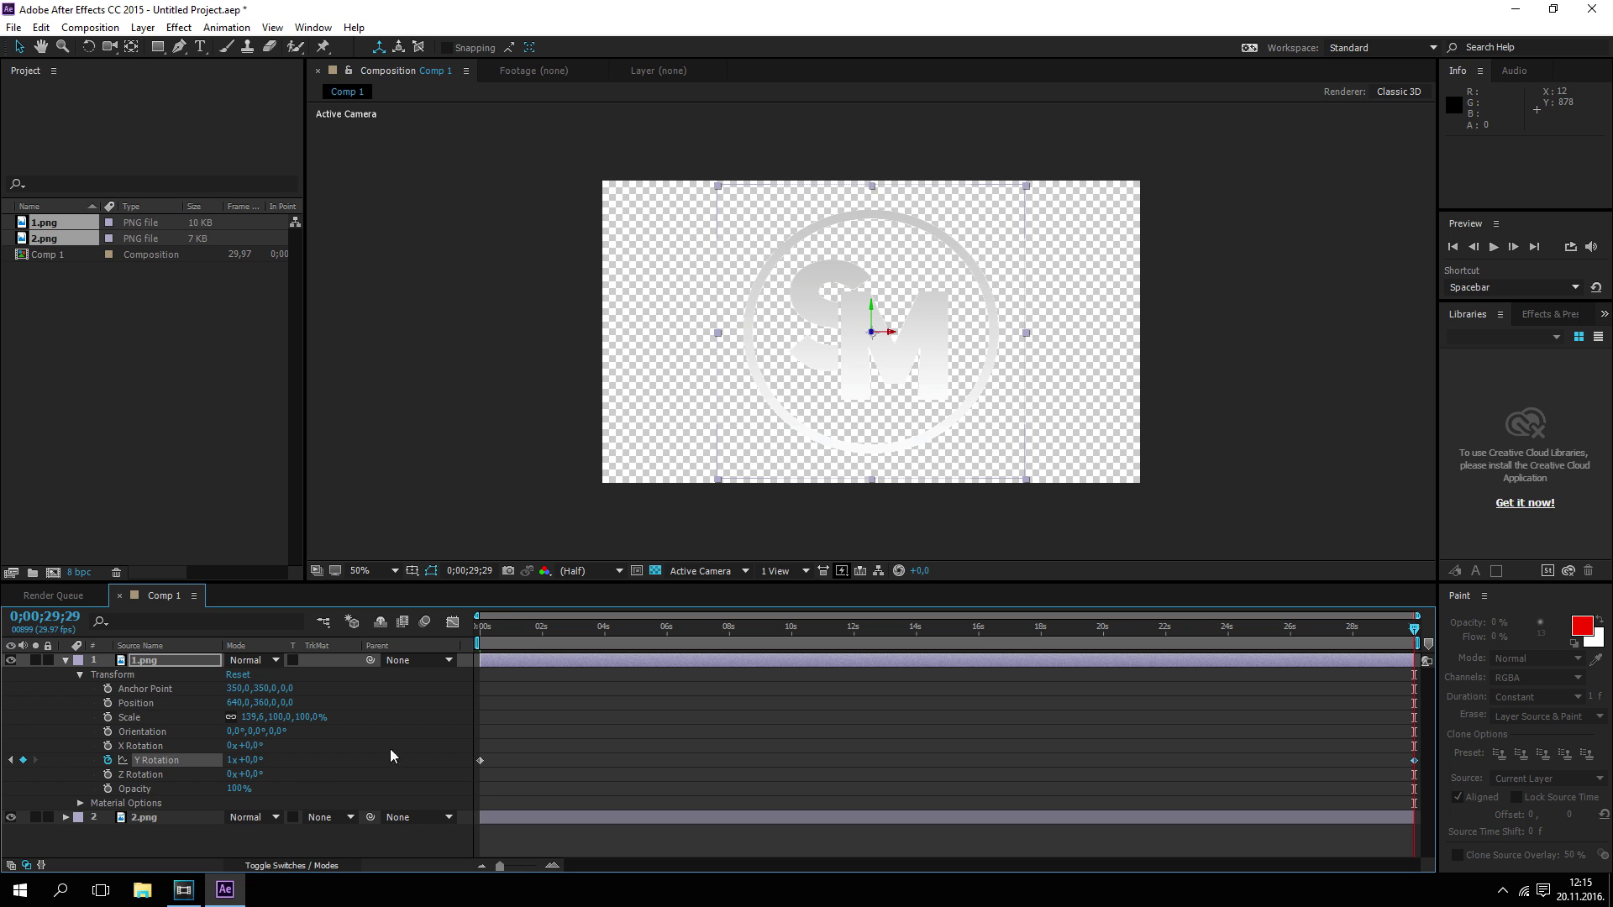
drag(1416, 638, 462, 643)
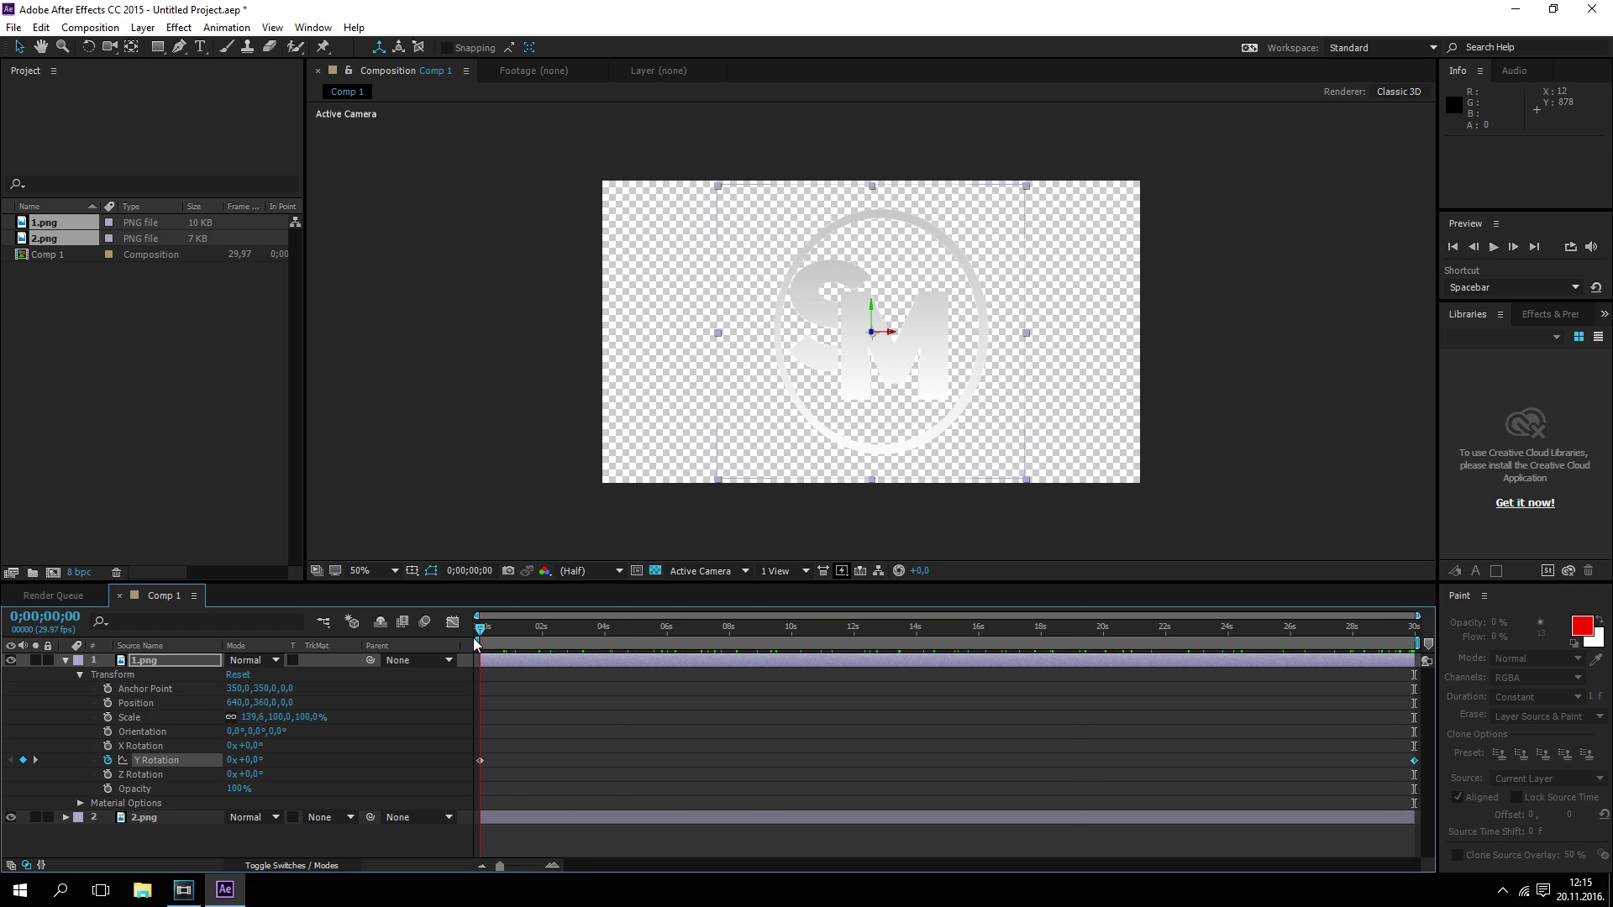
click(66, 660)
Keyframe the 2.png layer's Y Rotation from 0° at the start to 360° at the end
click(138, 675)
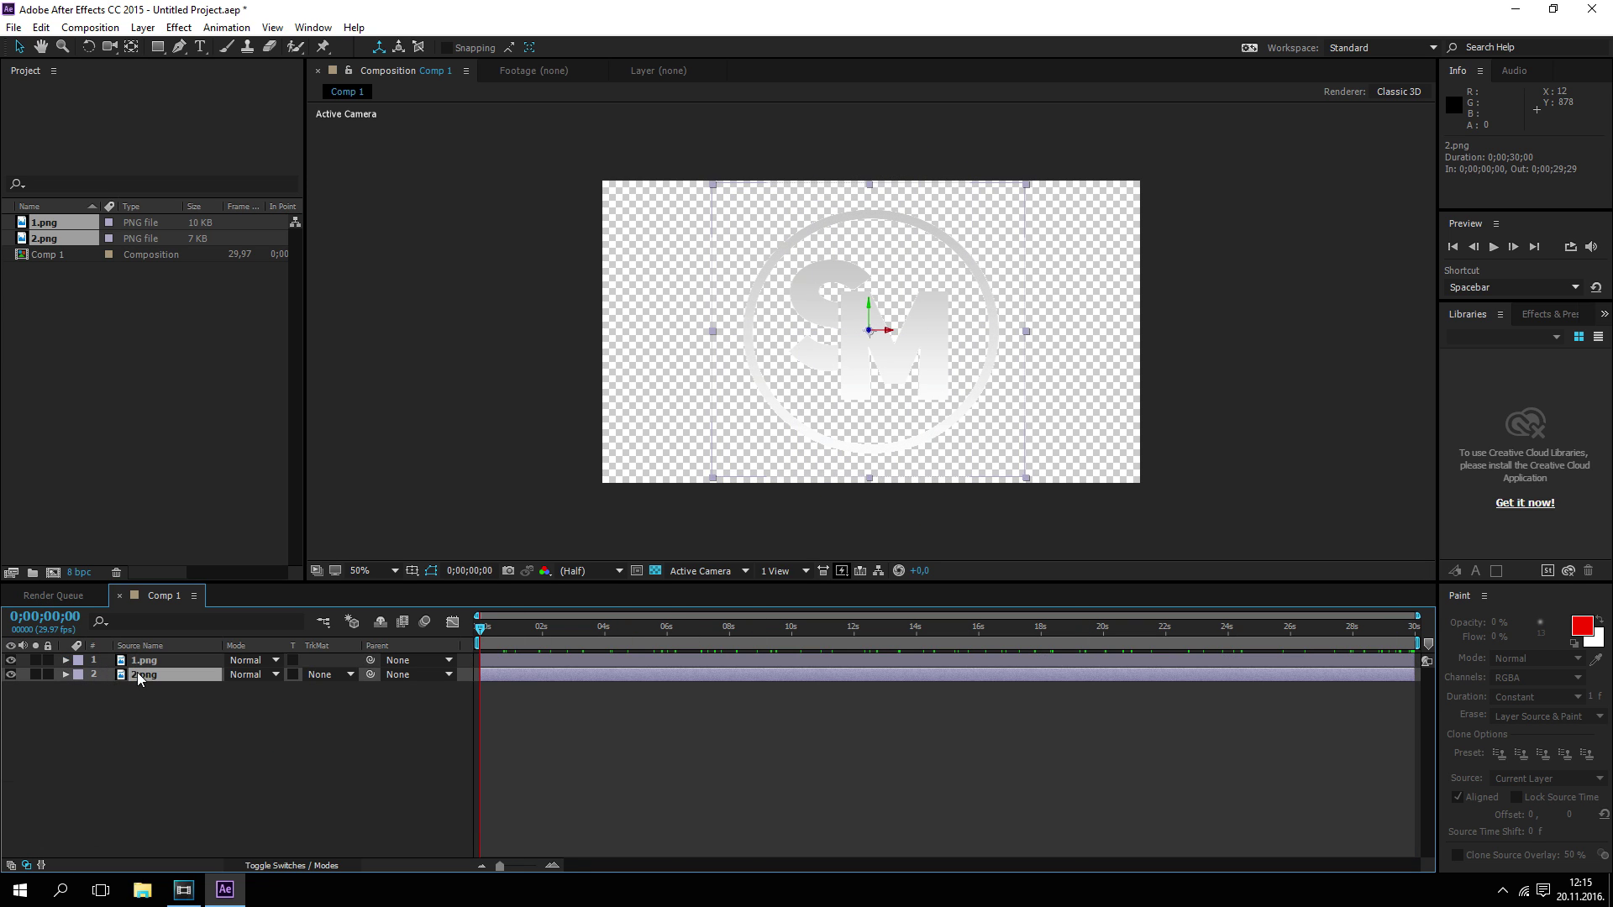
click(66, 674)
click(80, 690)
click(107, 775)
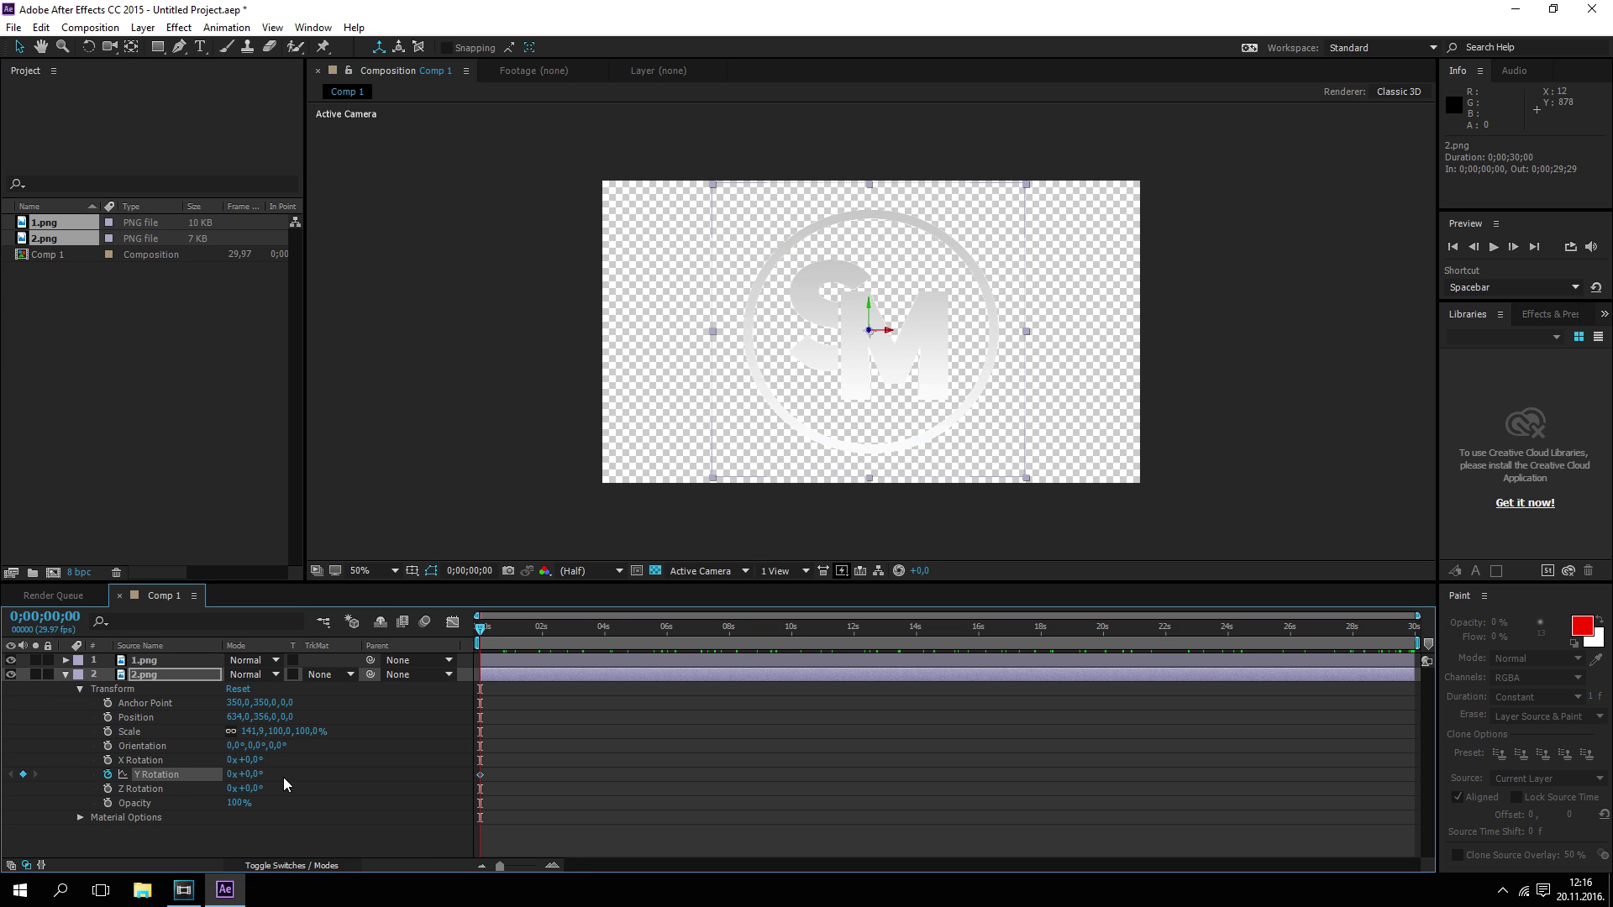
drag(482, 634, 1415, 636)
click(251, 774)
text(360)
key(Return)
mouse_move(1414, 636)
mouse_down()
mouse_move(378, 664)
mouse_move(1420, 657)
mouse_move(466, 664)
mouse_move(487, 672)
mouse_move(494, 643)
mouse_move(1458, 628)
mouse_move(1409, 644)
mouse_up()
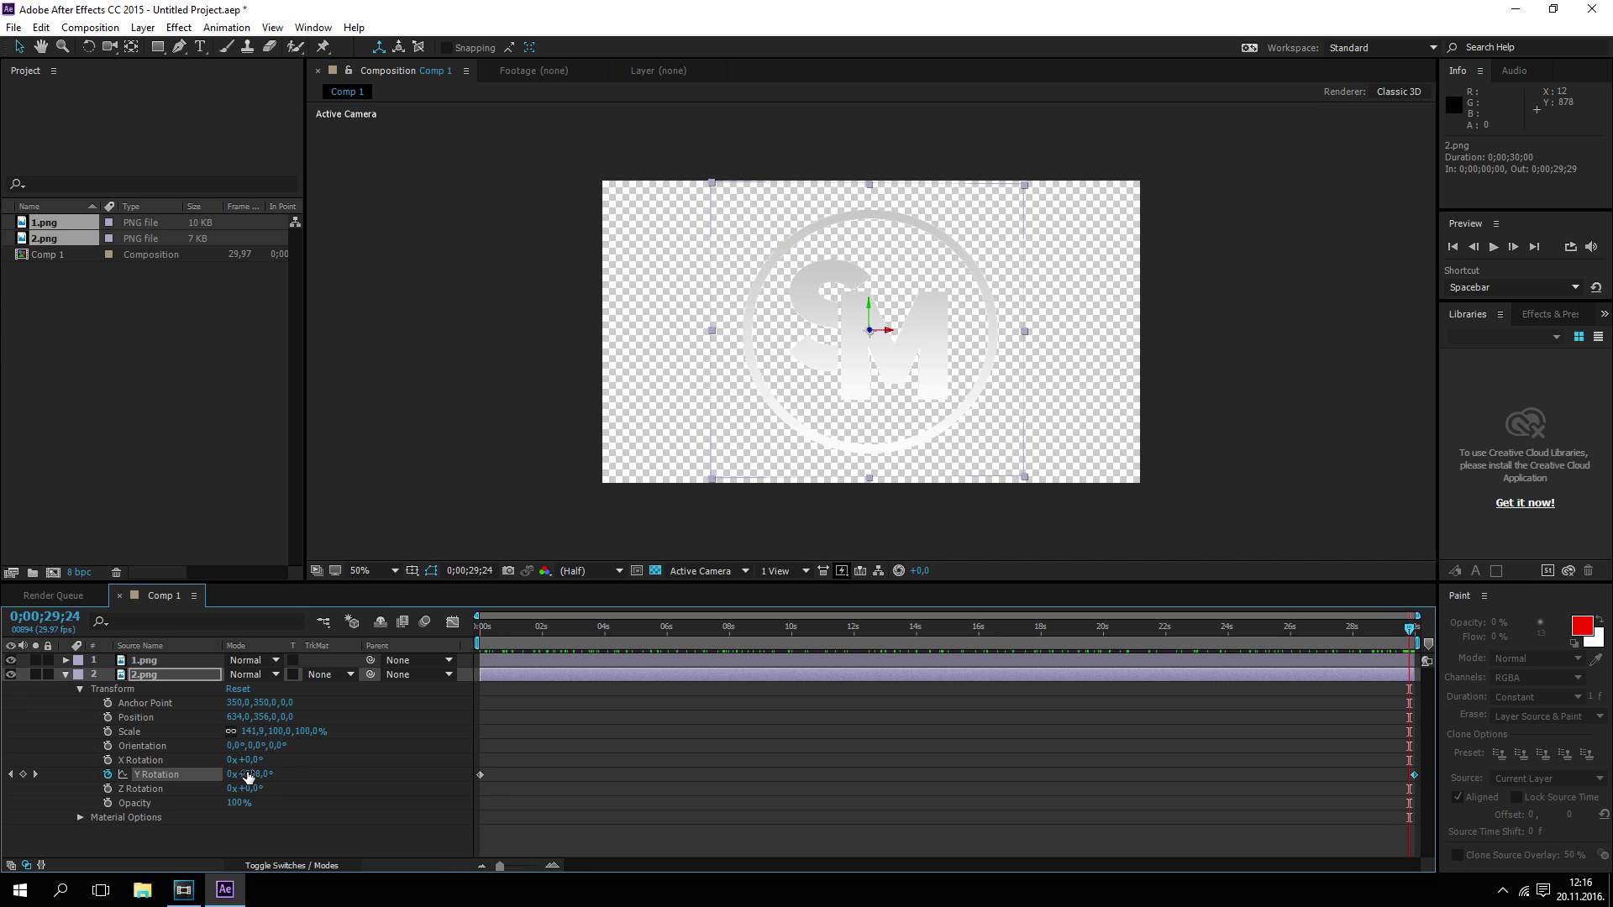
Change the 2.png end Y Rotation keyframe to 700 for a faster spin
click(248, 774)
text(700)
key(Return)
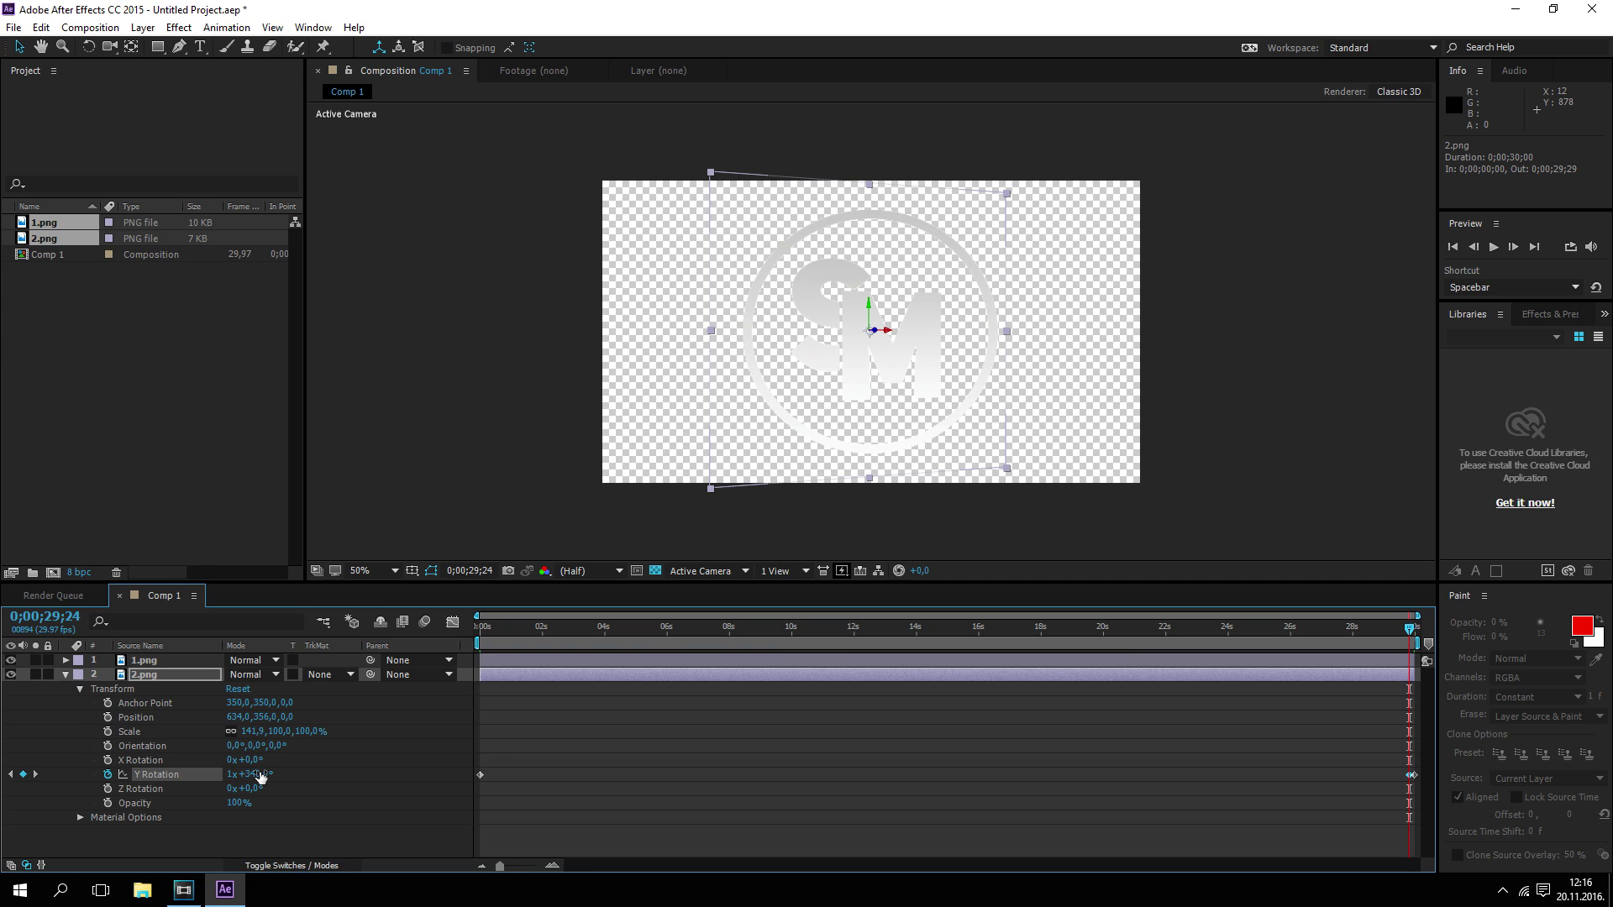
drag(1410, 632, 366, 682)
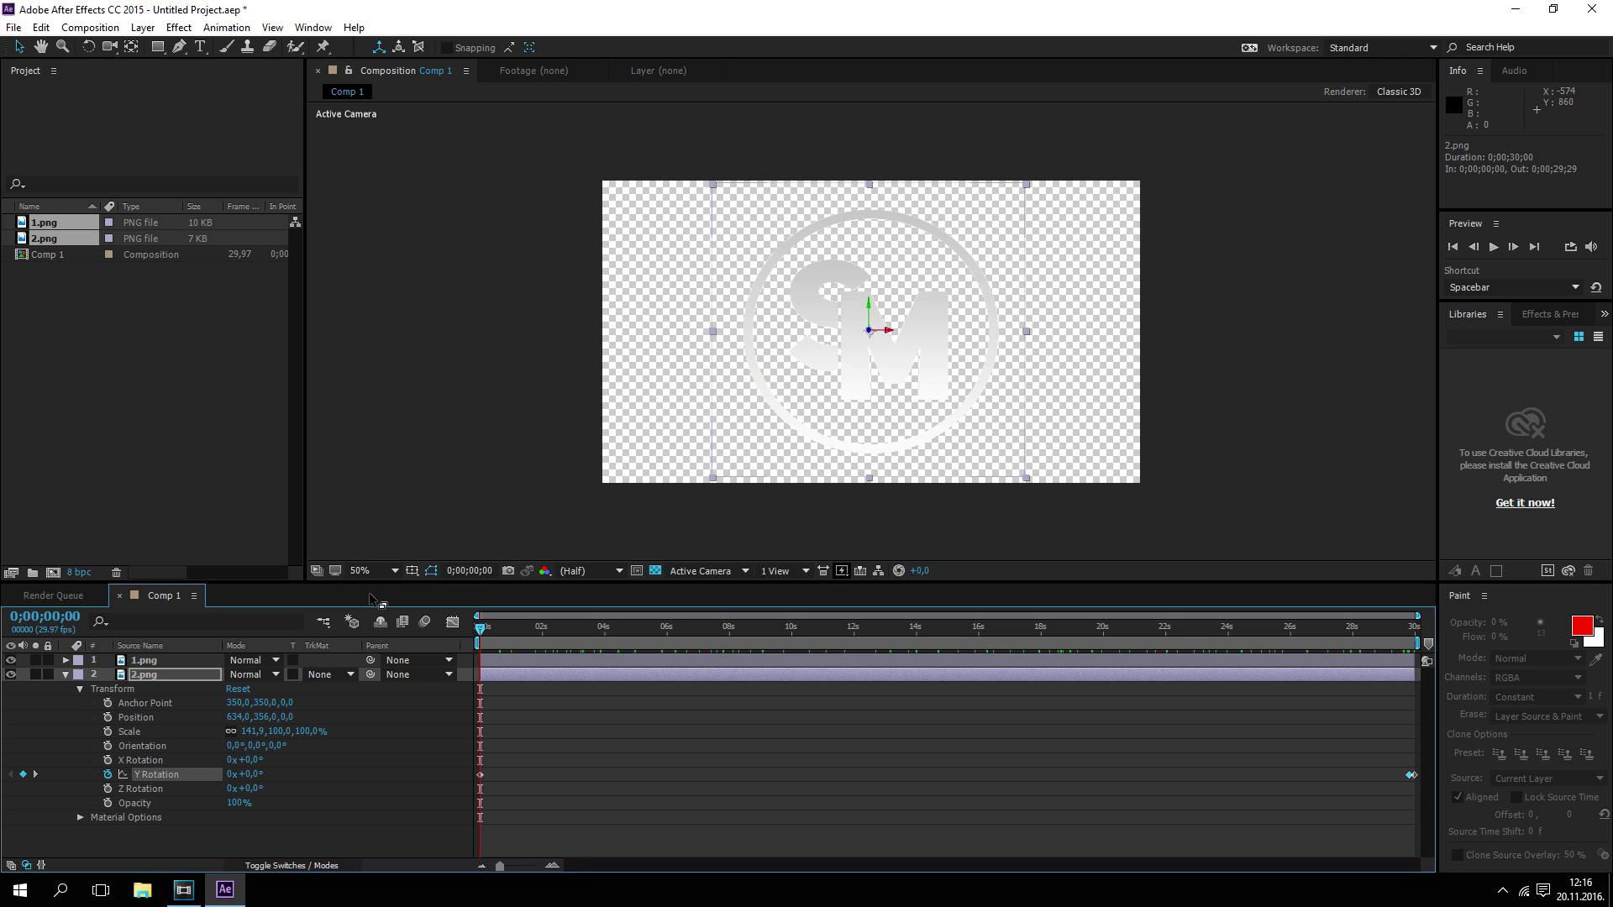
Add Comp 1 to the render queue with output to Documents as spinning logo.avi
click(99, 28)
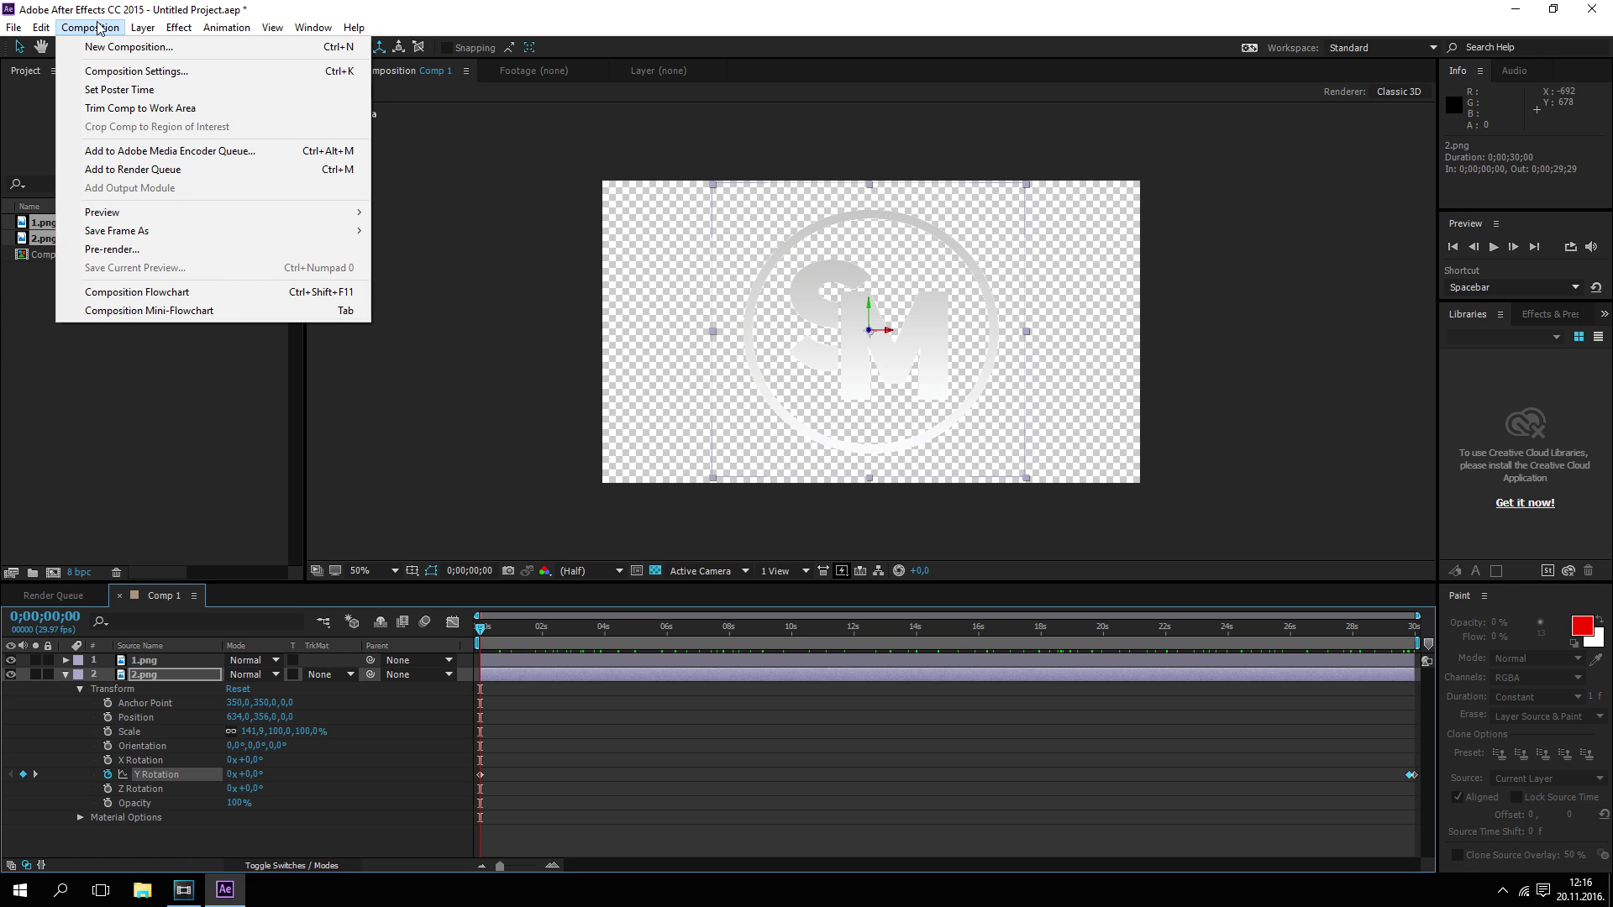
click(134, 168)
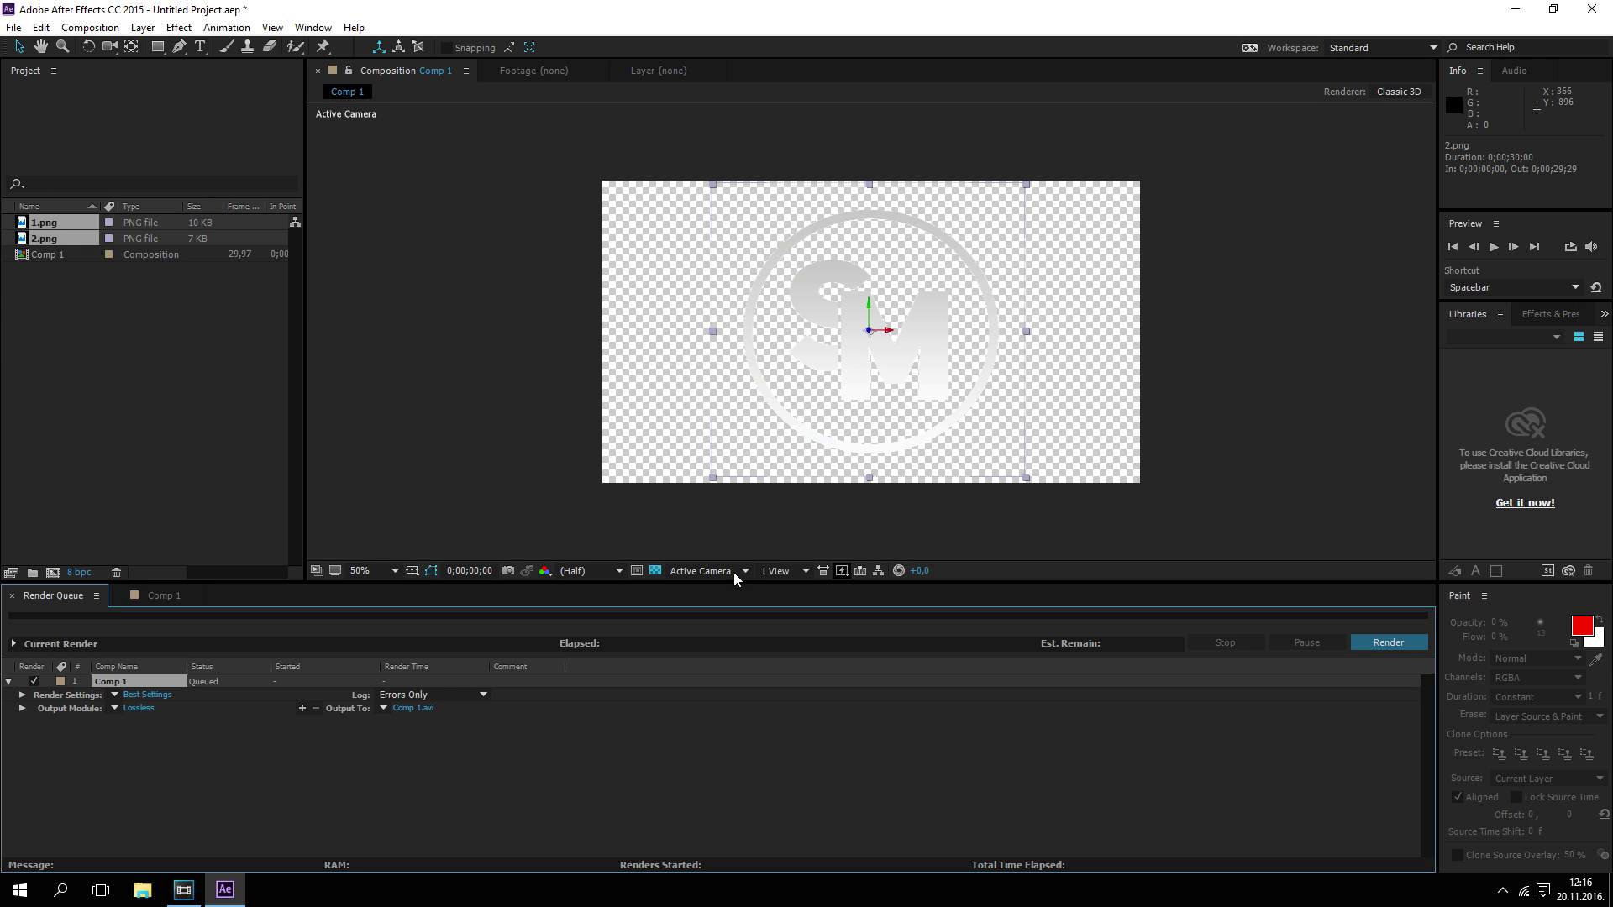
click(425, 708)
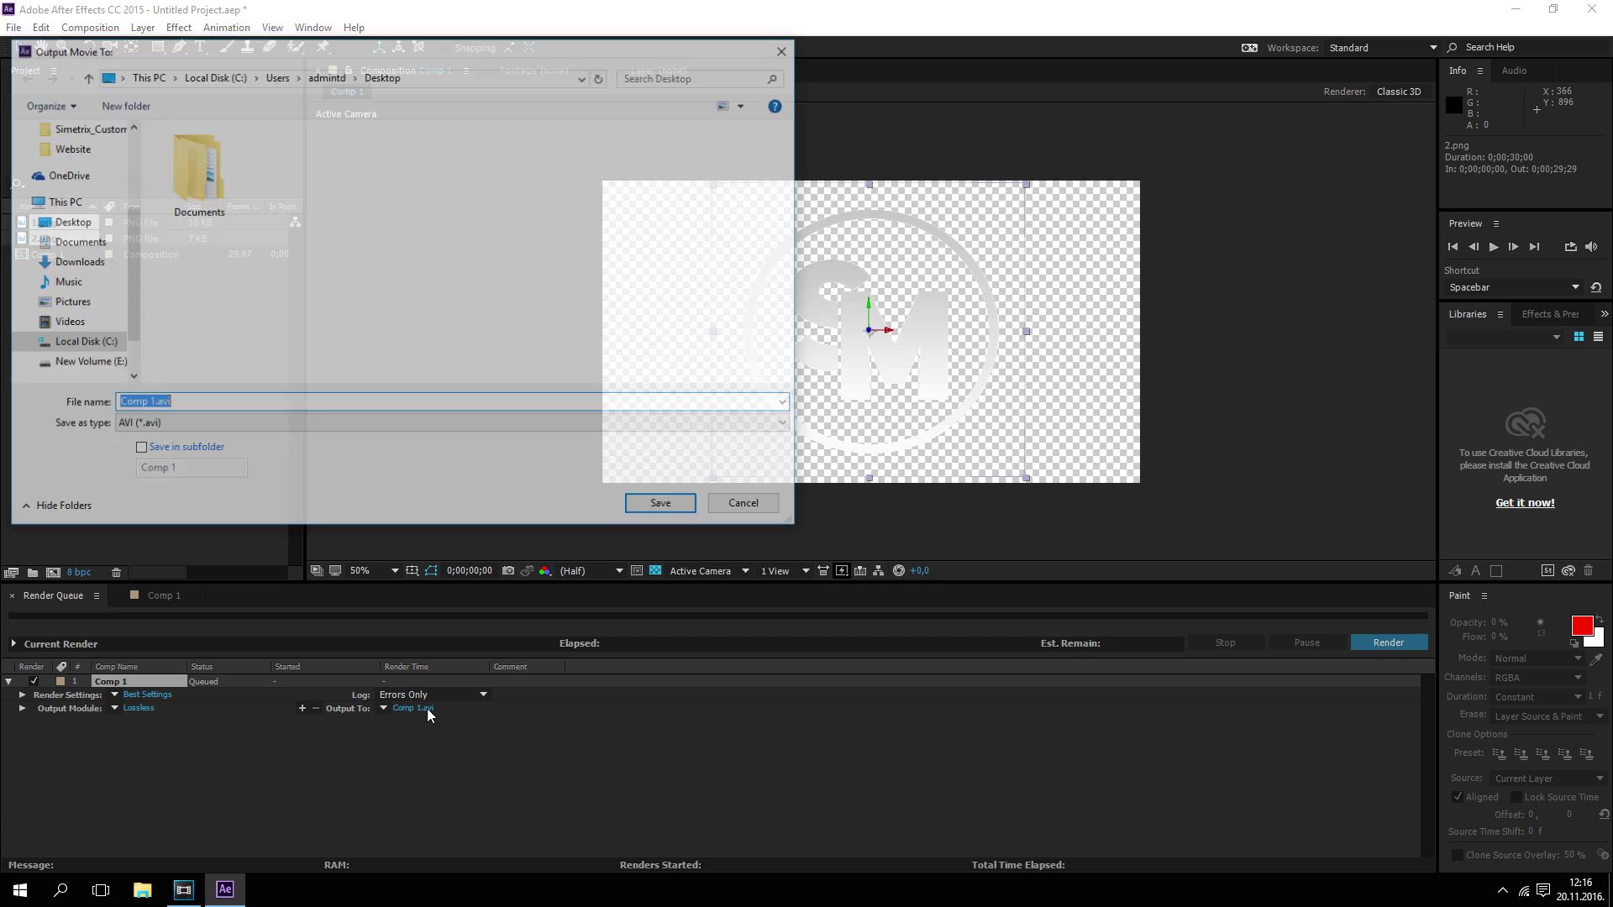
click(74, 228)
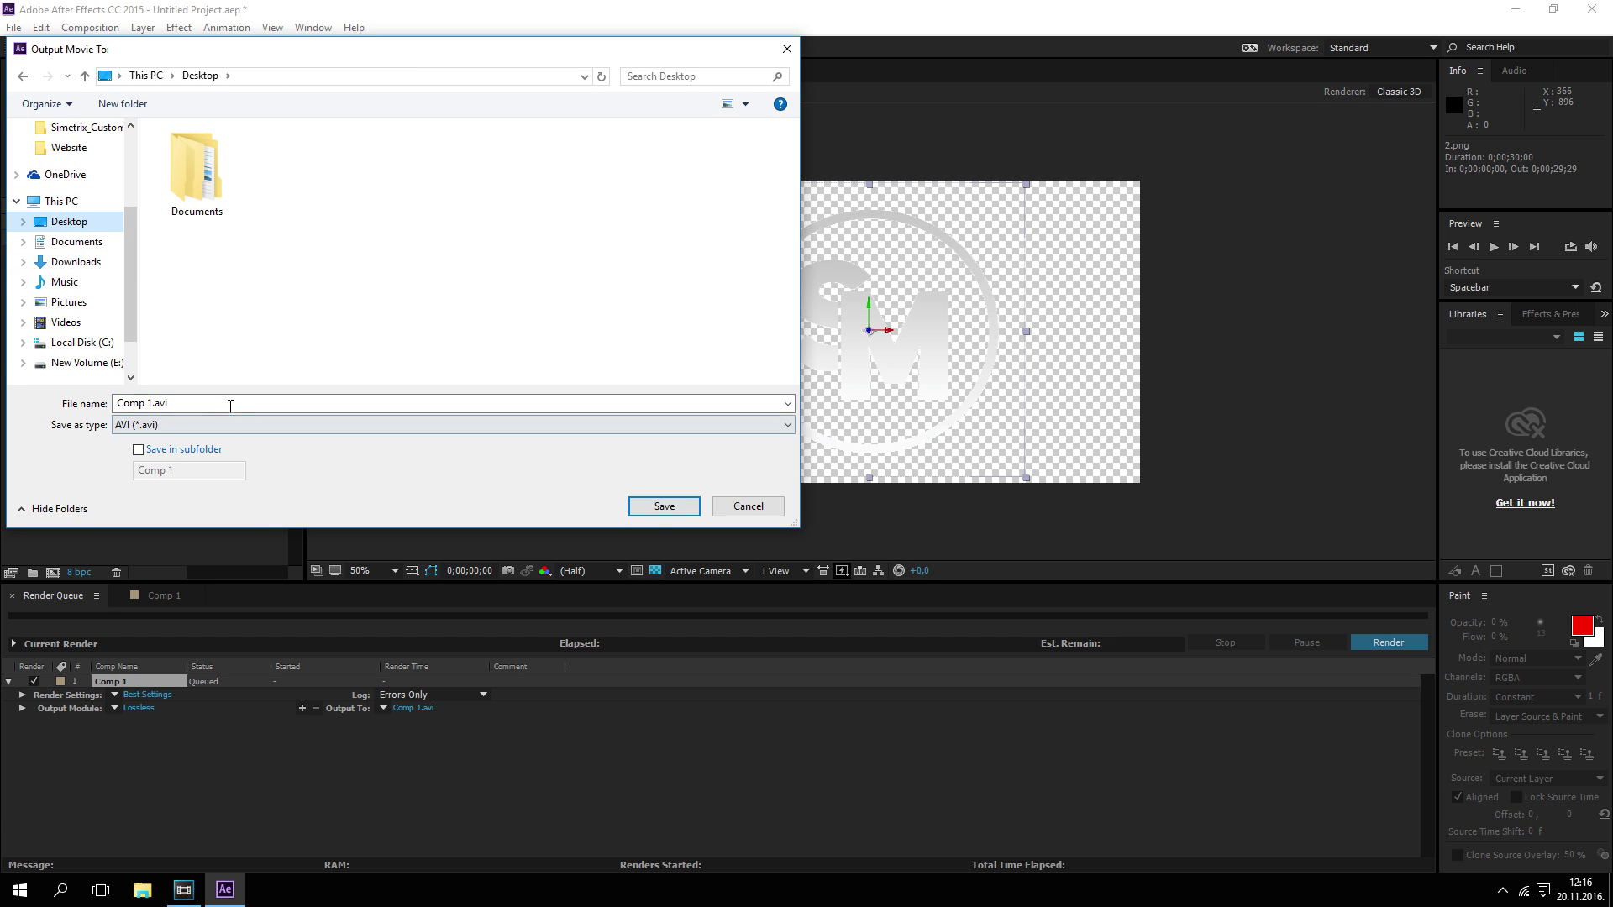
click(76, 242)
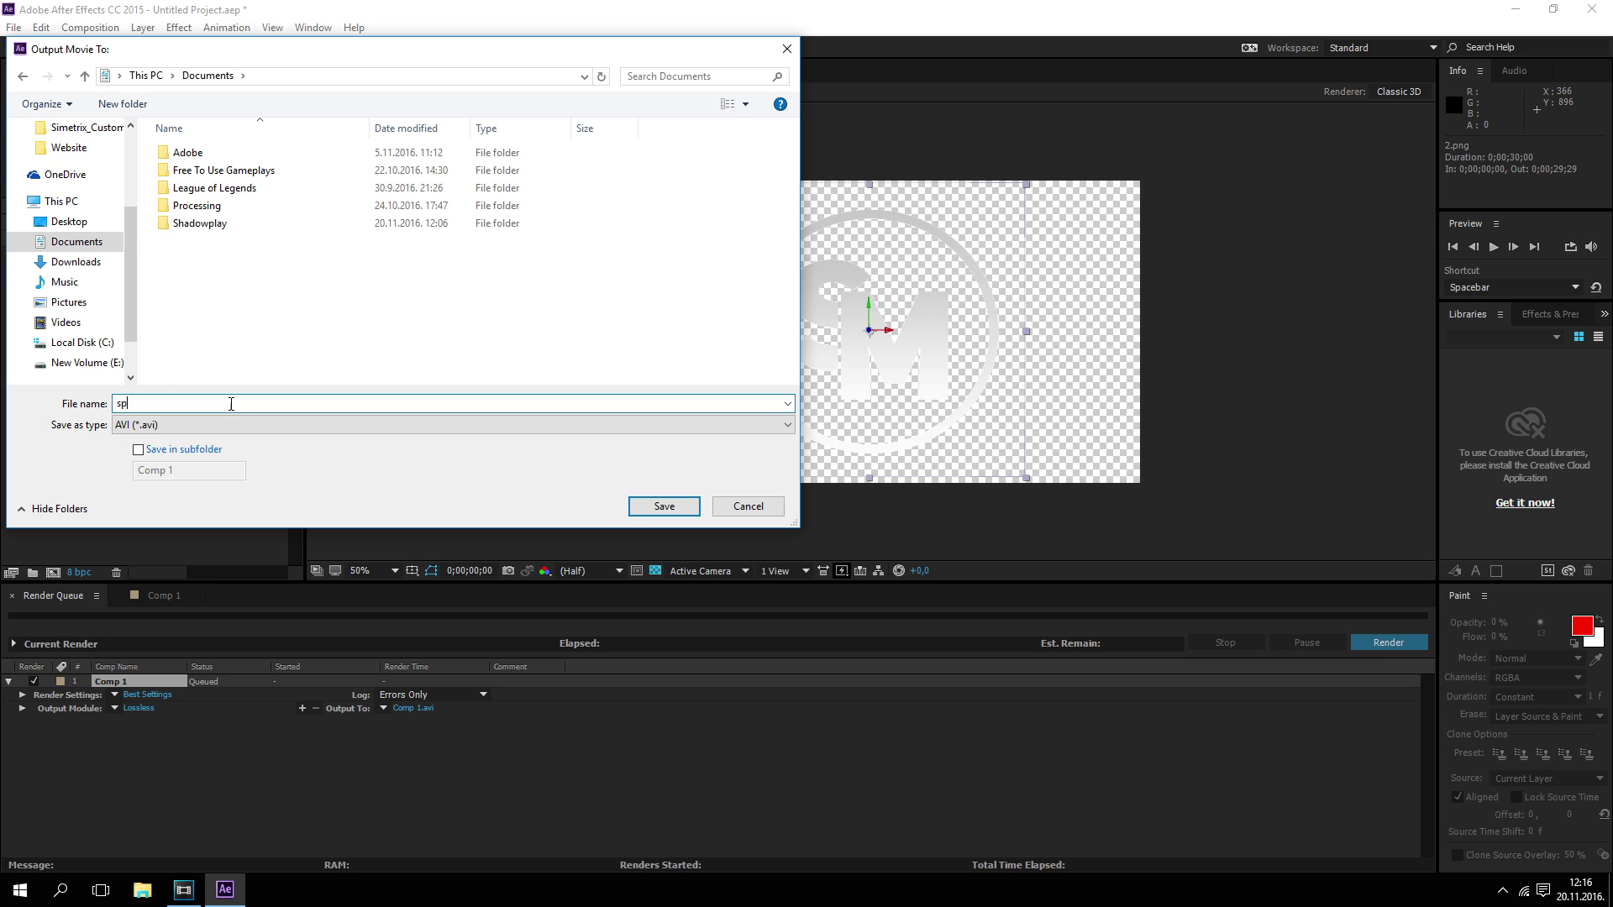
text(ogo)
key(Return)
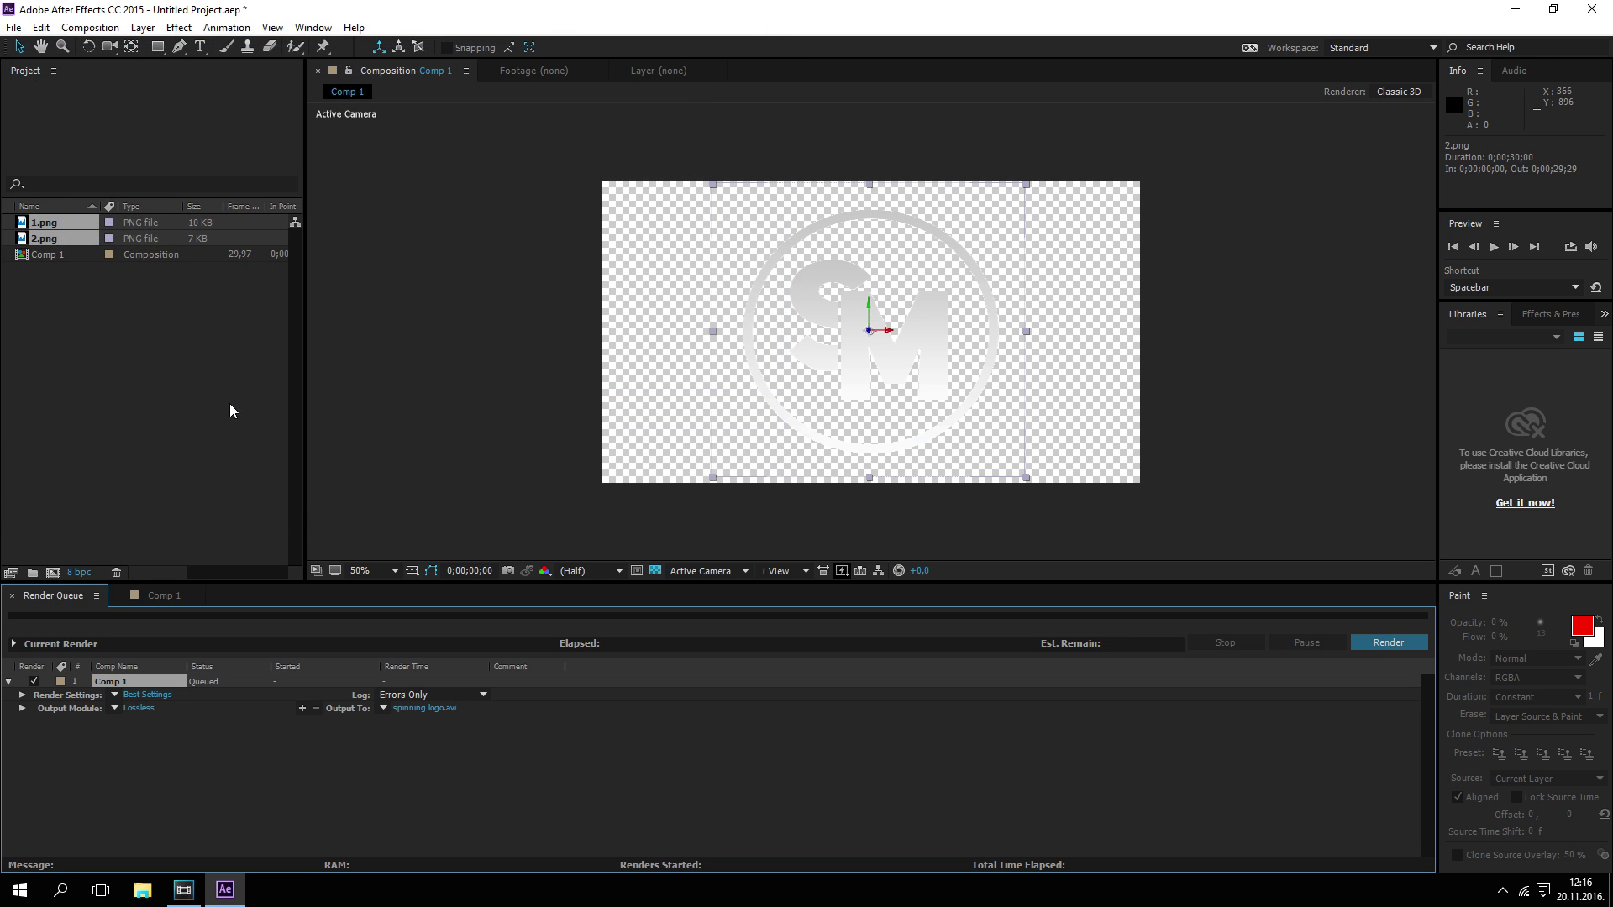
Render Comp 1 and wait until the Render Queue marks it Done
click(1393, 643)
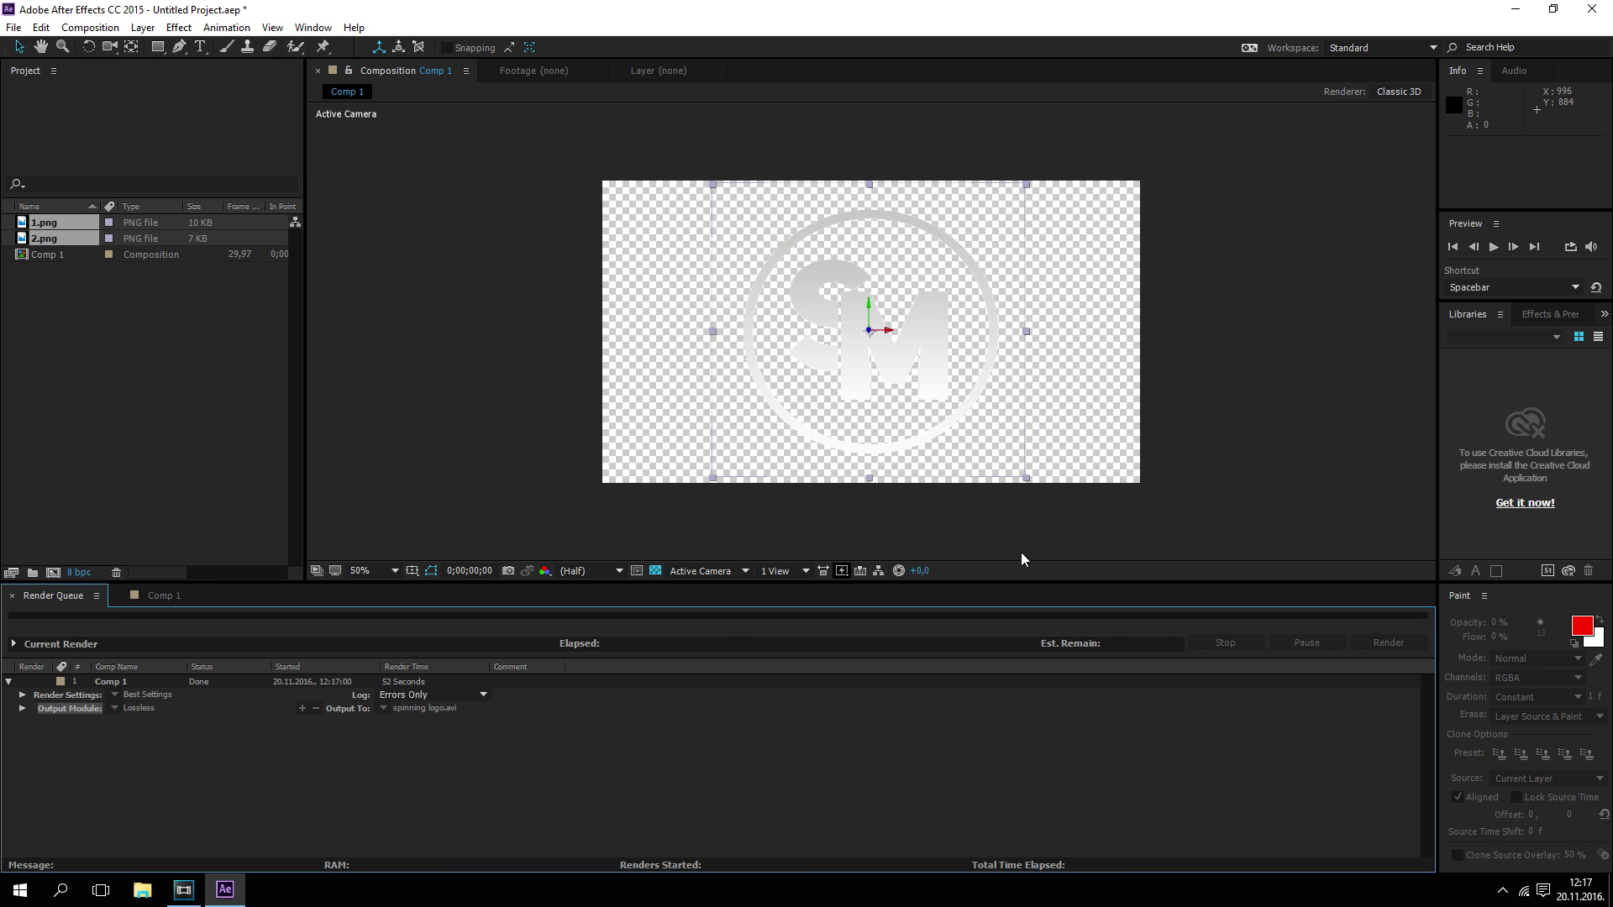
Play spinning logo.avi from the Documents folder in VLC, then close VLC
click(142, 889)
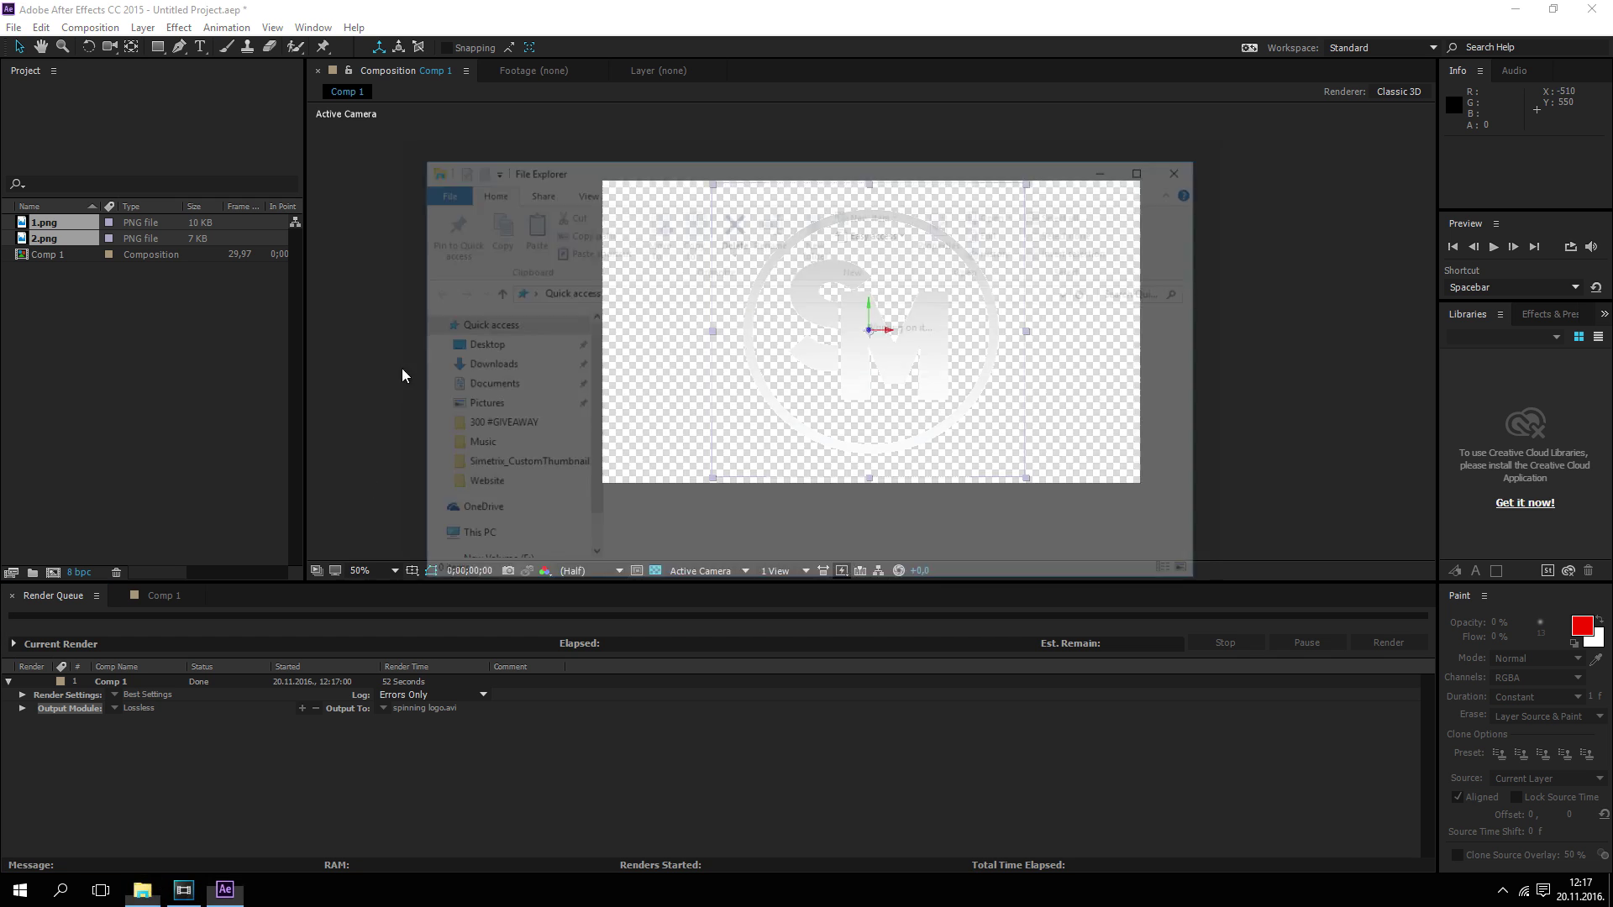
click(491, 386)
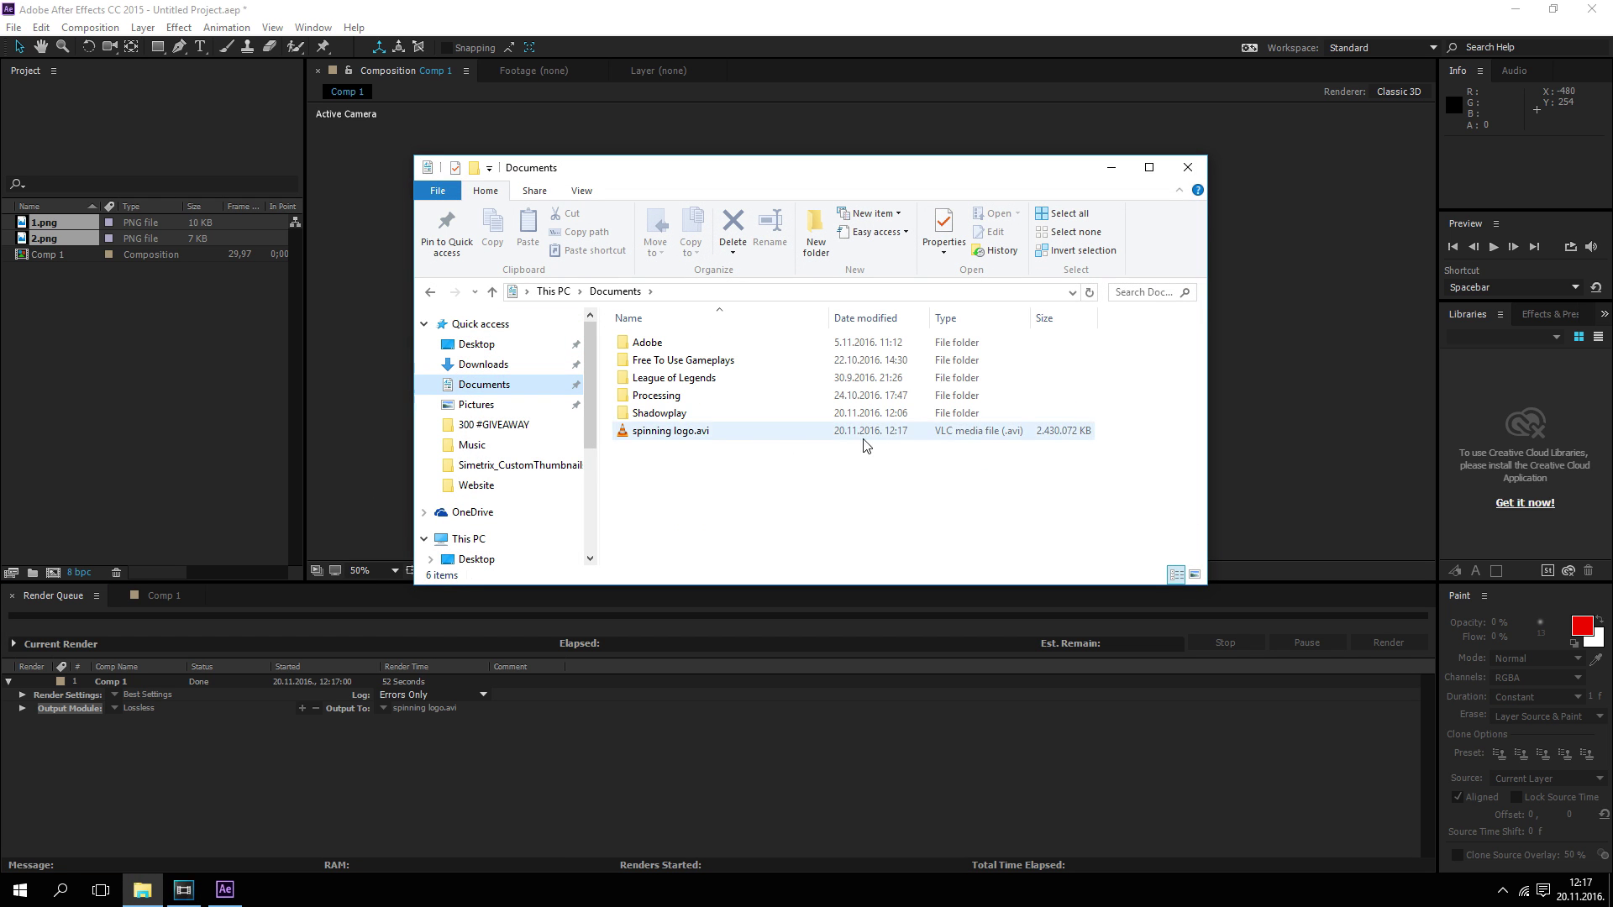
double_click(704, 437)
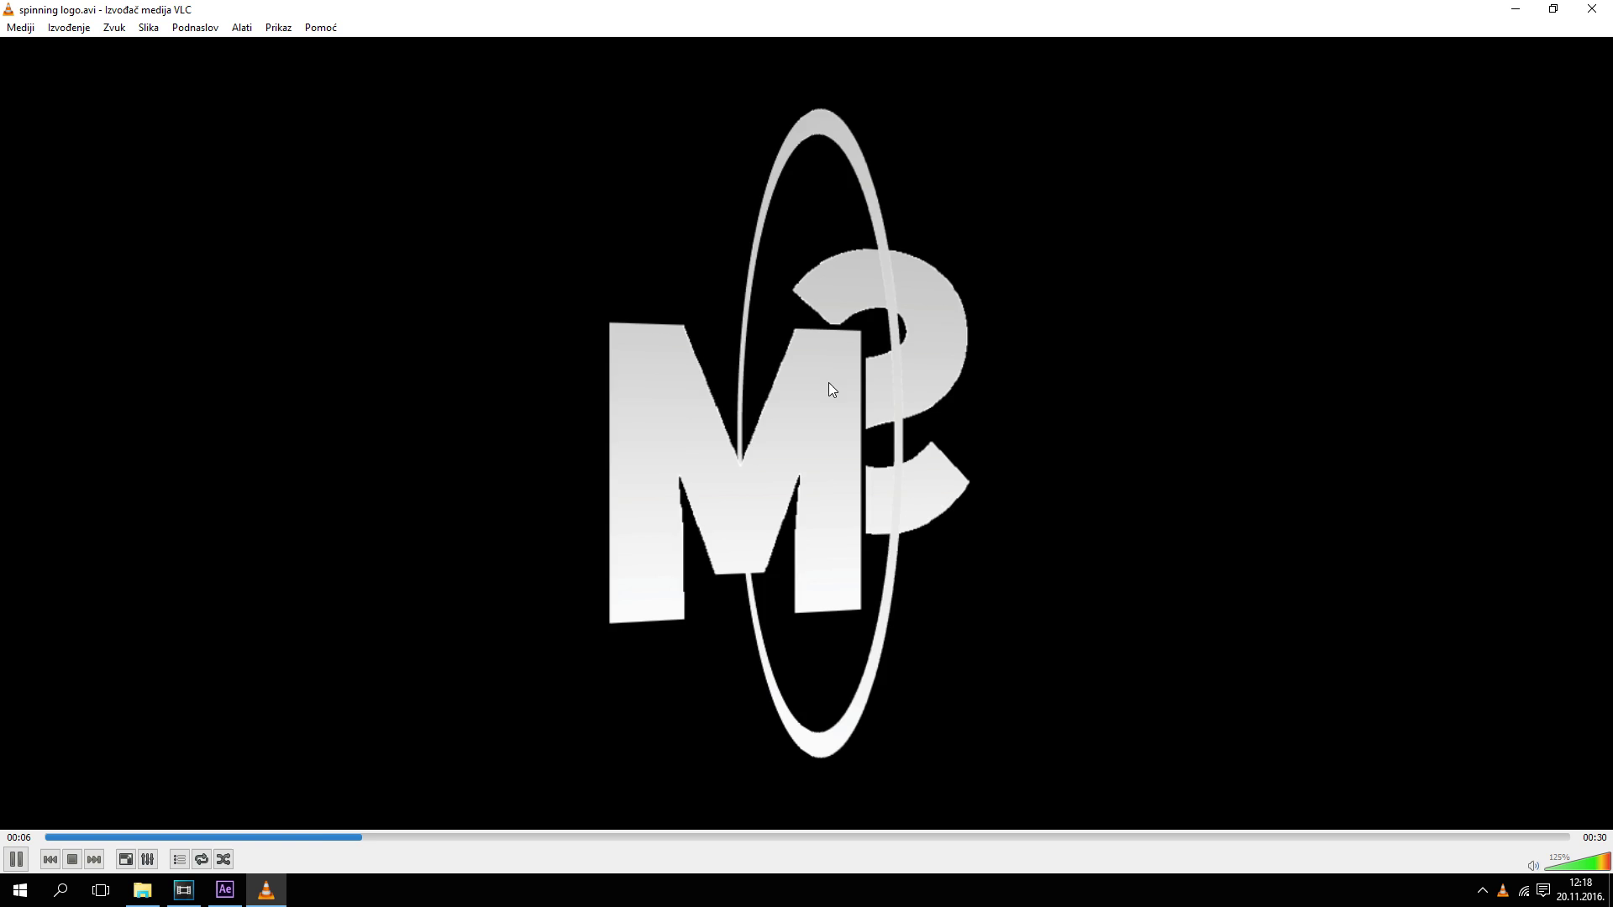
key(alt+F4)
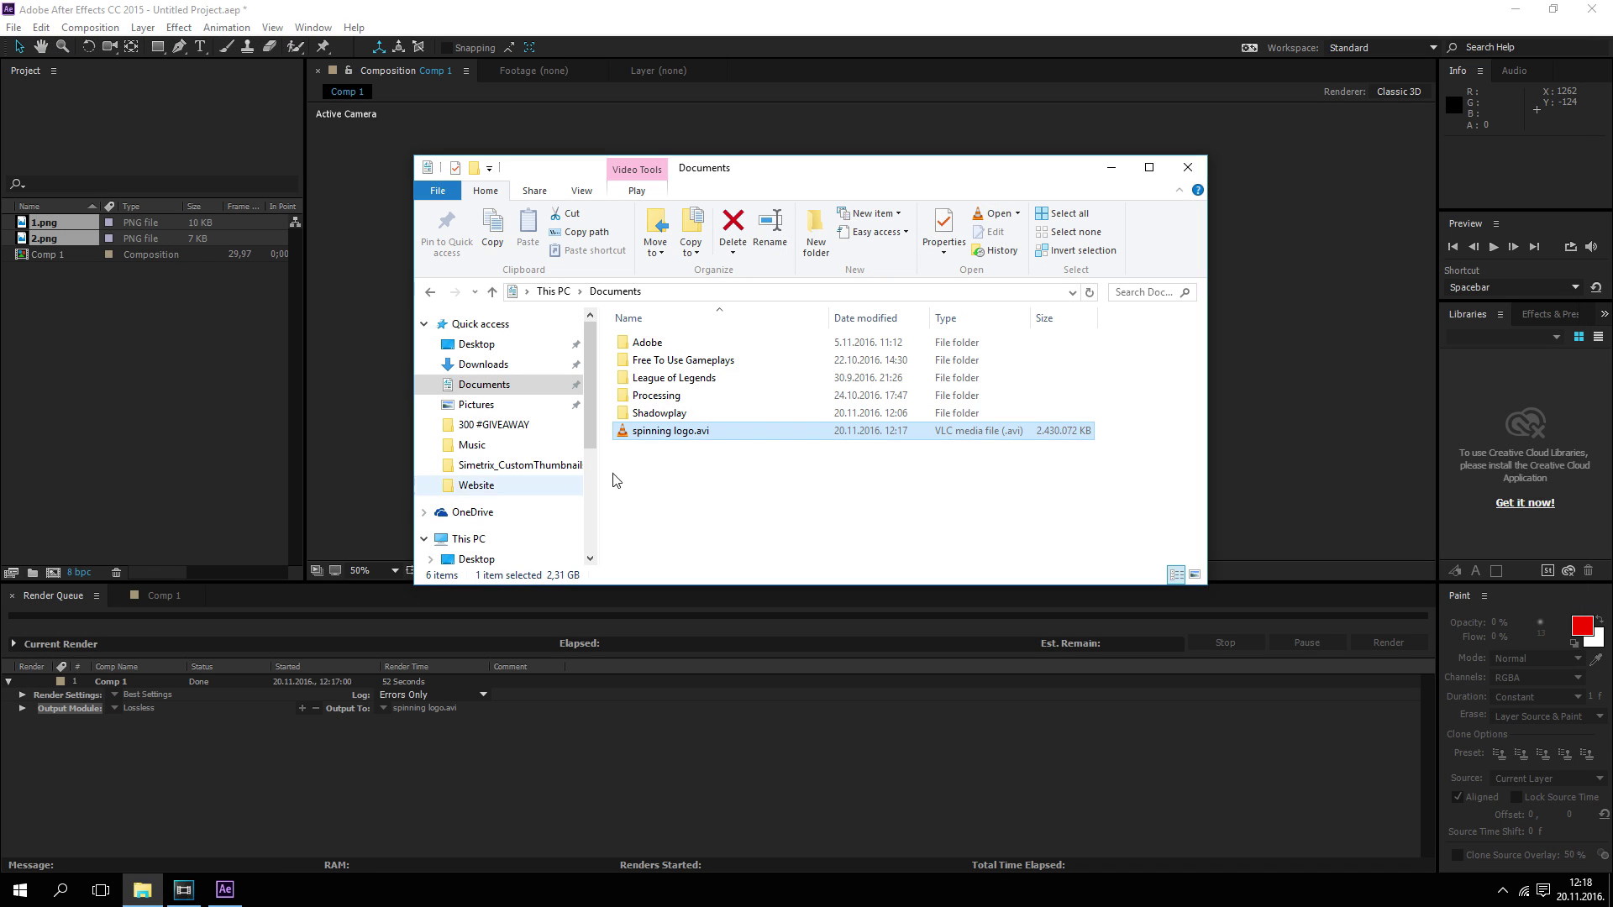
Import spinning logo.avi into Vegas Project Media and place it at timeline position 0
drag(649, 441, 376, 331)
drag(271, 346, 68, 441)
drag(291, 208, 292, 211)
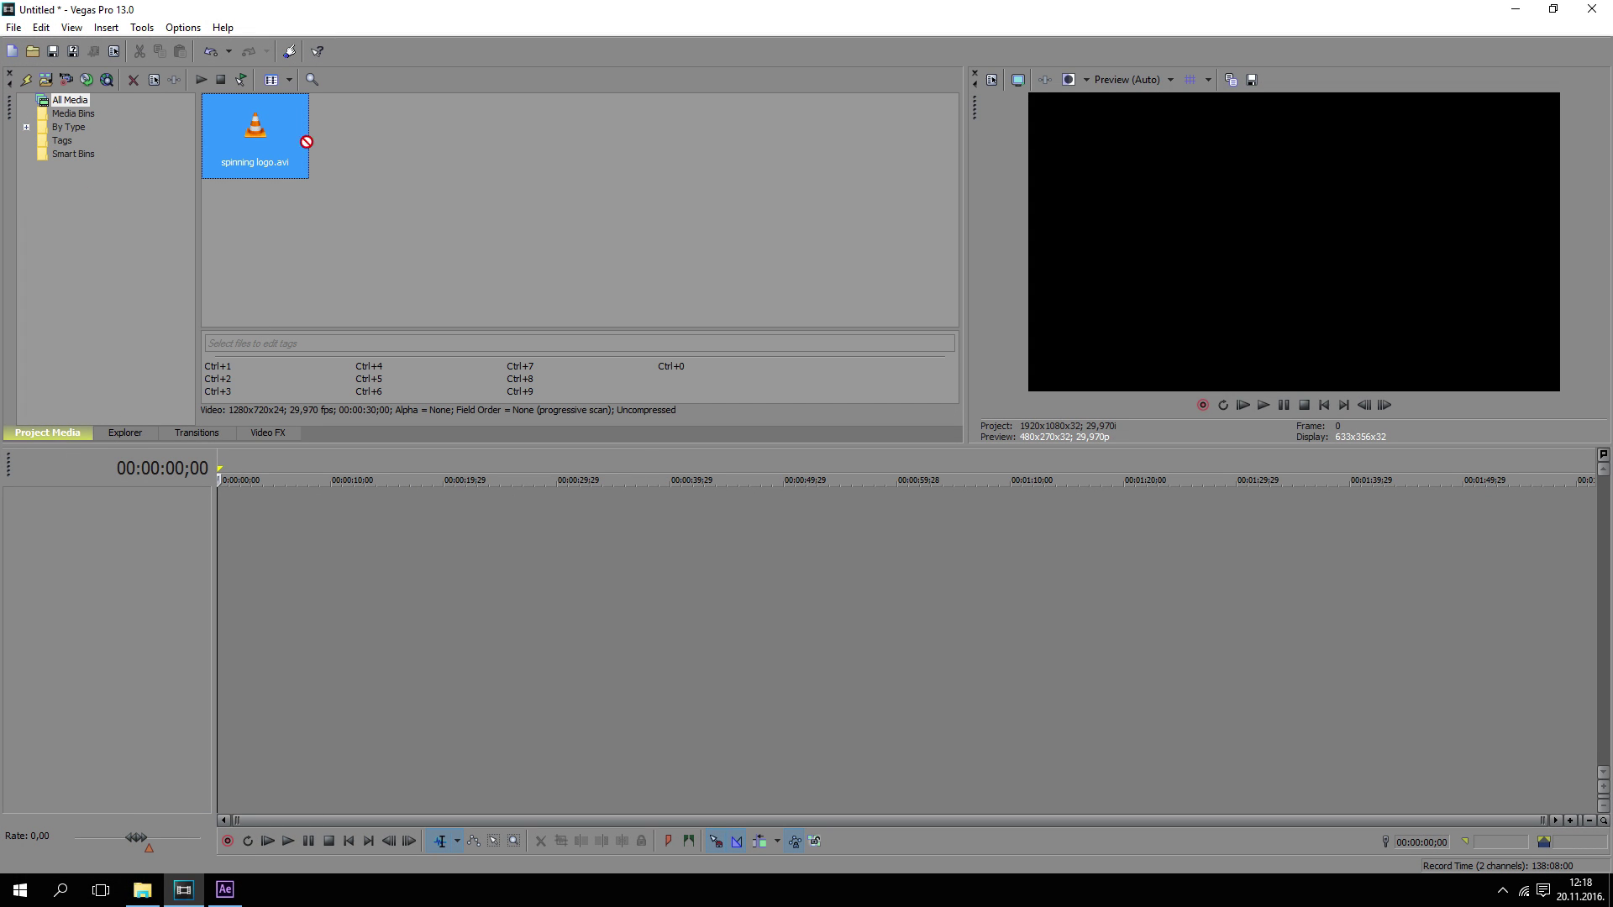
drag(307, 139, 315, 581)
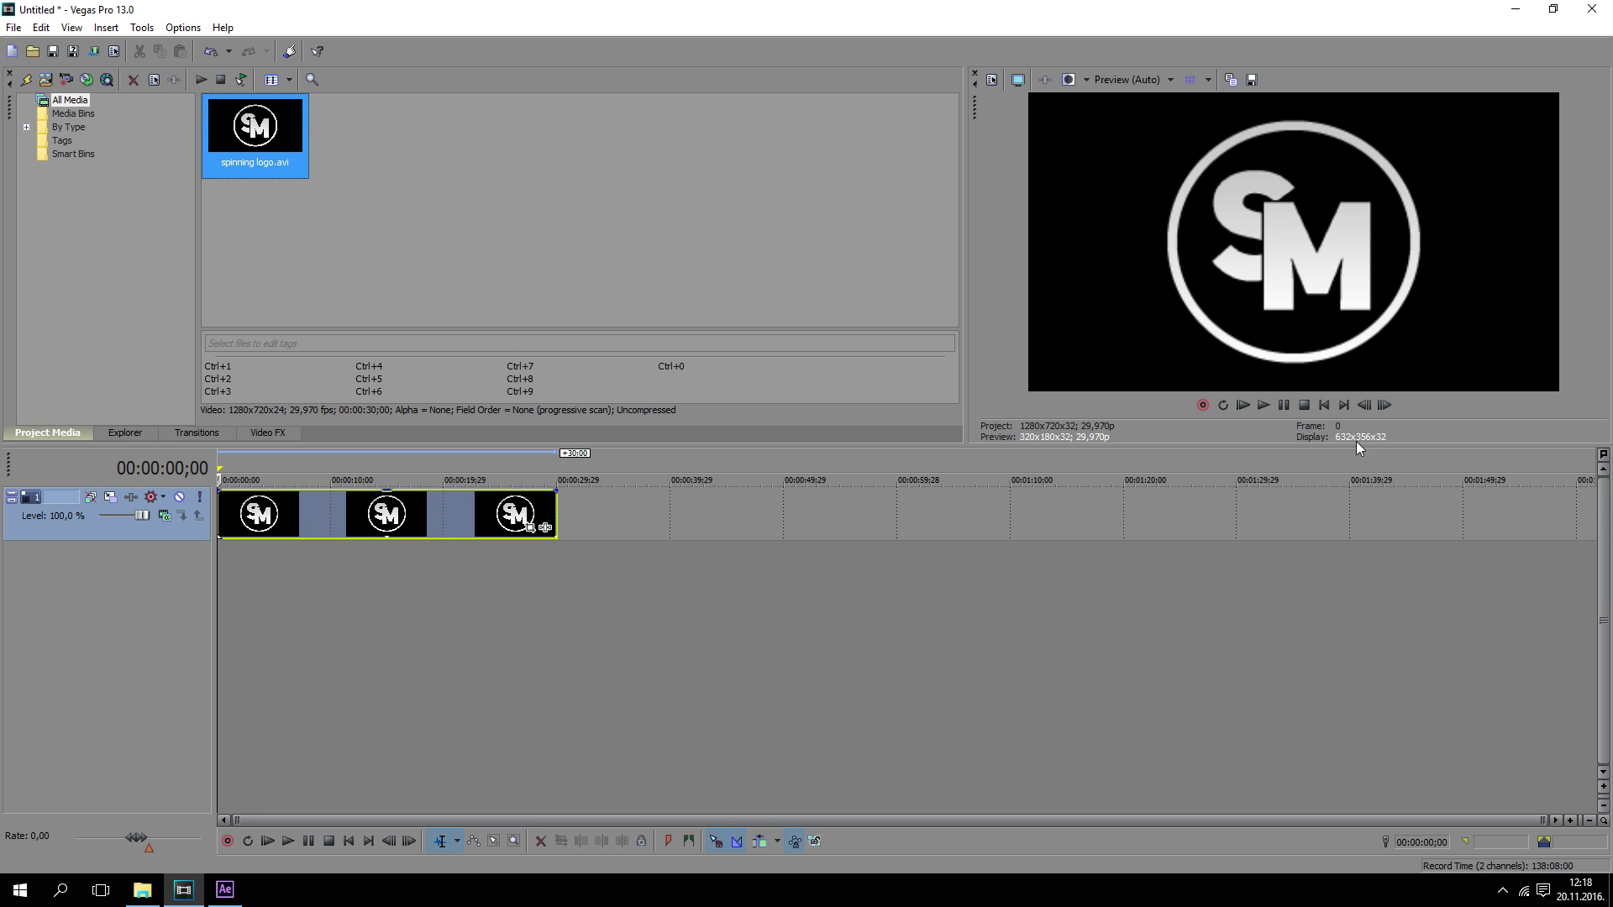
Disable resample and aspect-ratio lock on the logo clip, trim it to about 7 seconds, and play
right_click(492, 521)
click(535, 862)
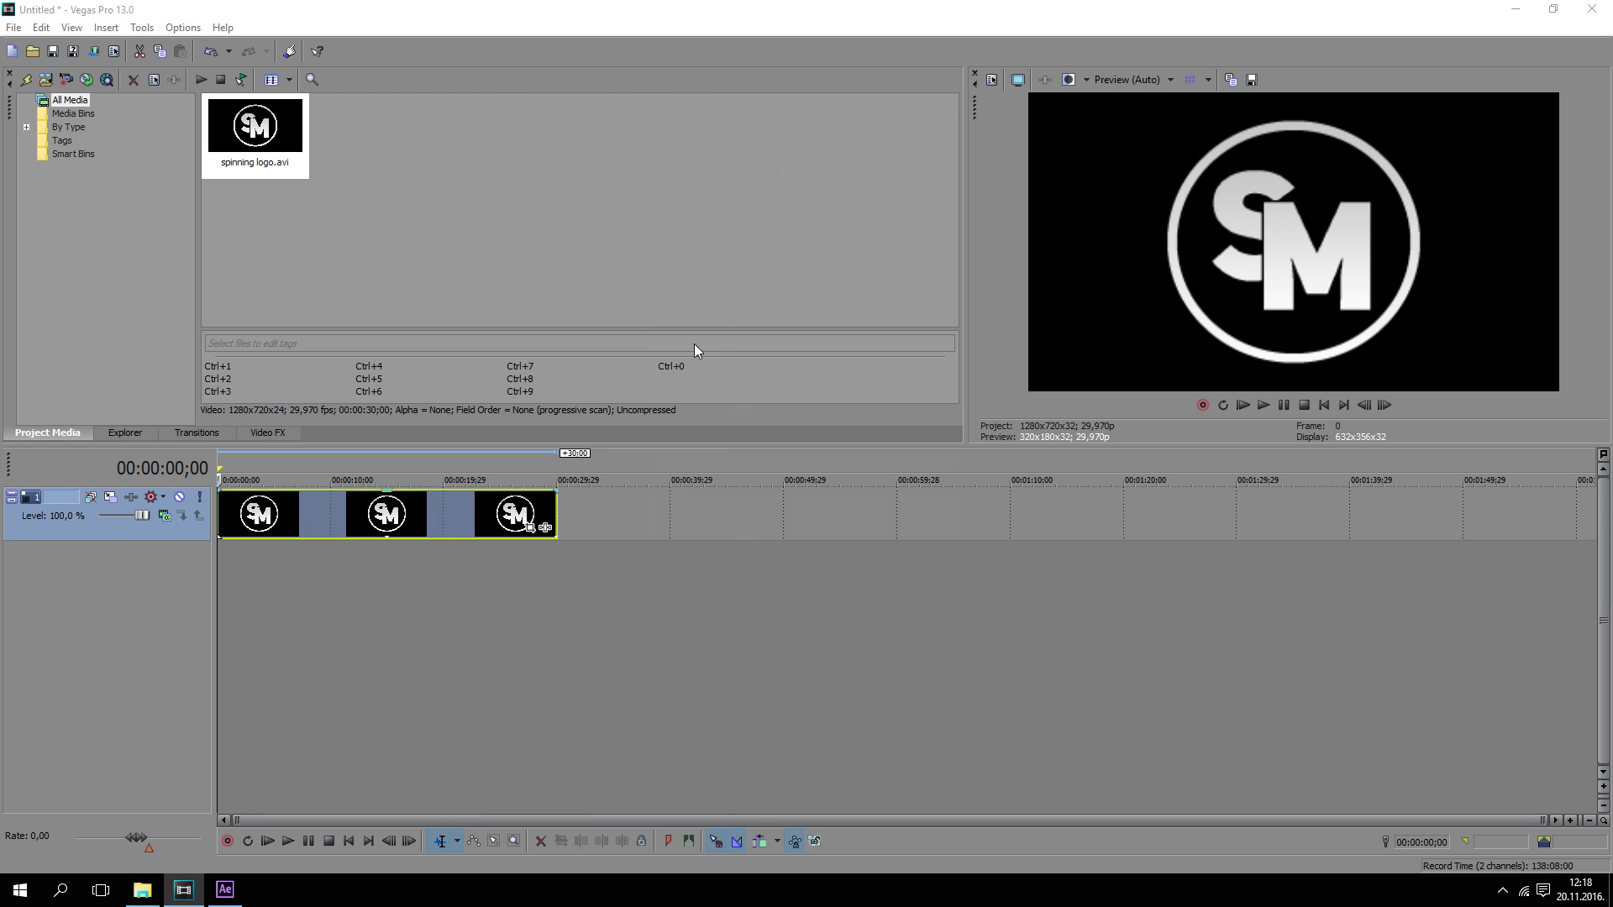
click(678, 274)
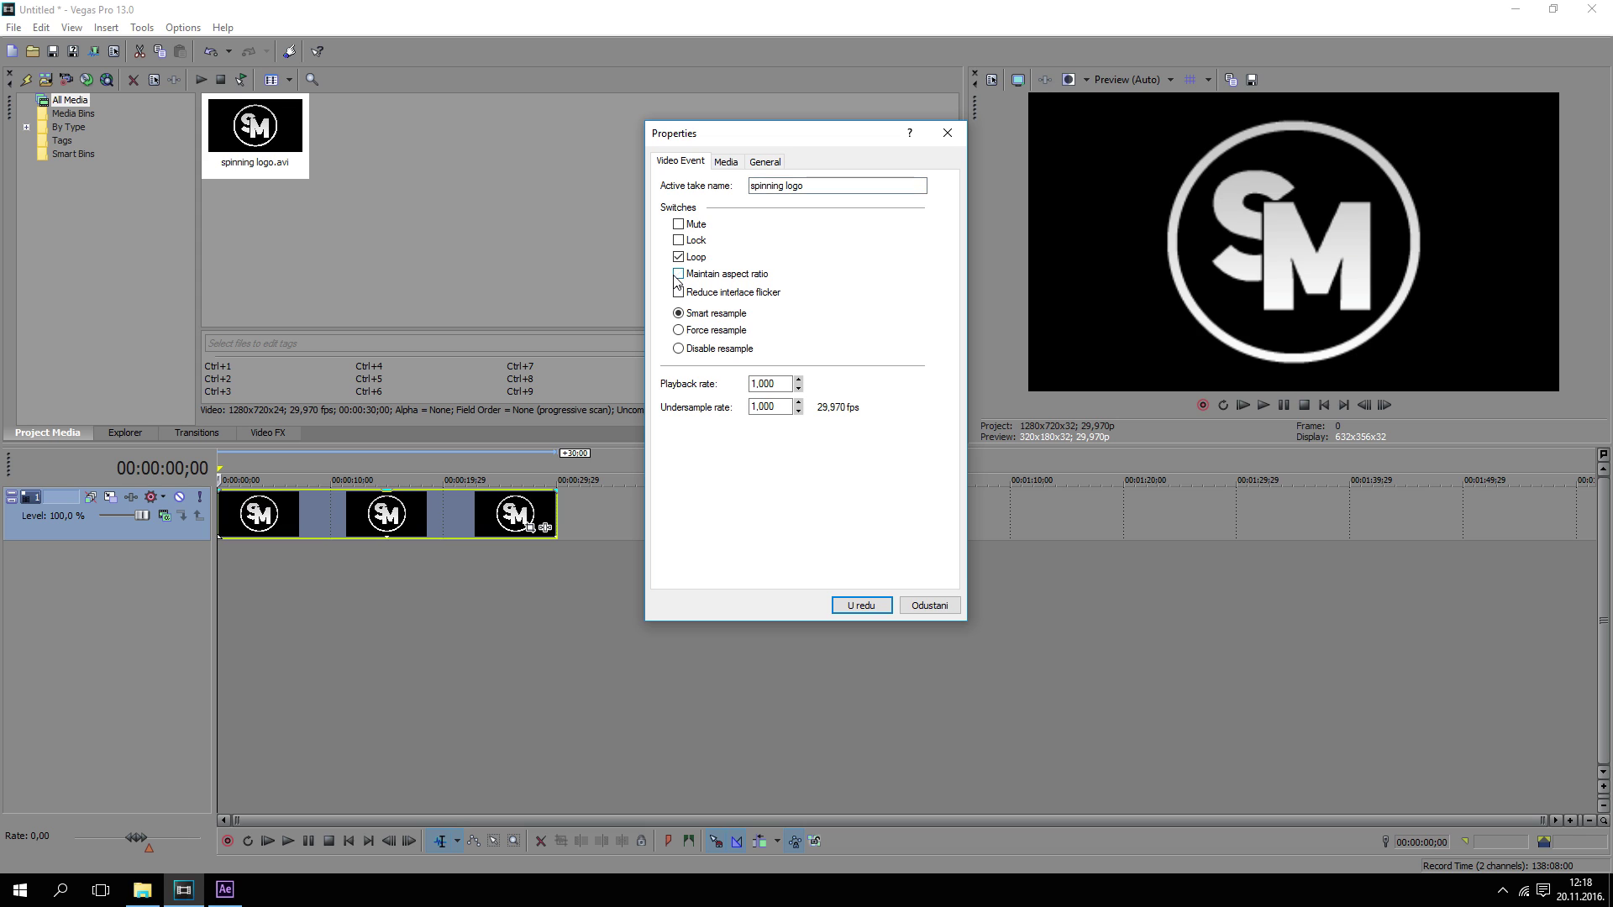
click(705, 348)
click(861, 604)
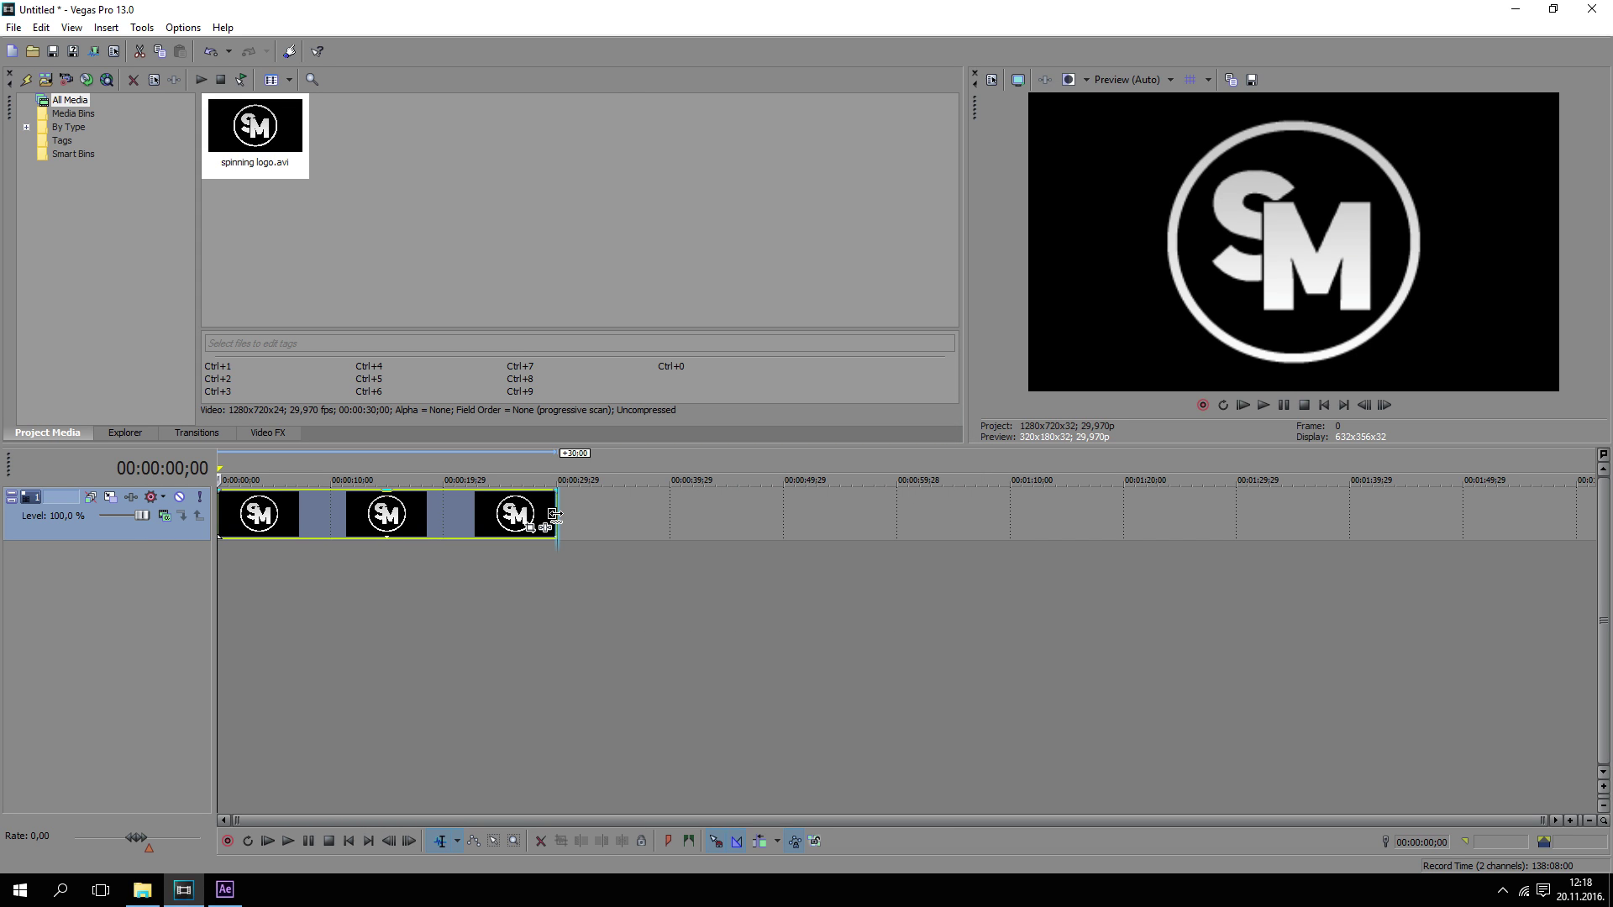
drag(555, 514, 226, 514)
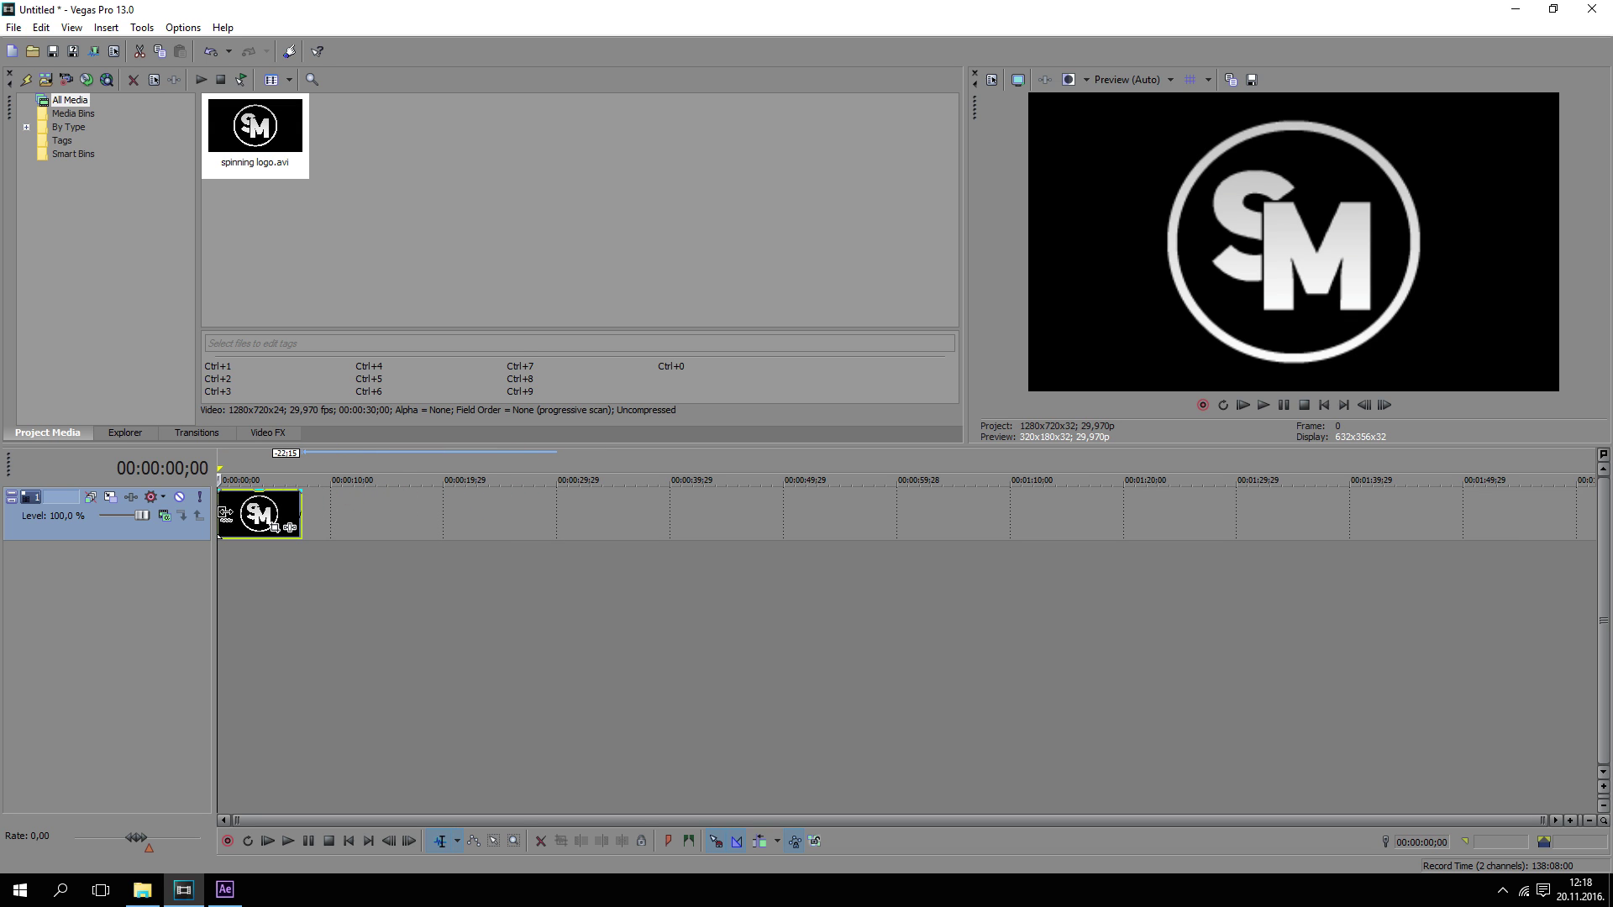
click(1264, 404)
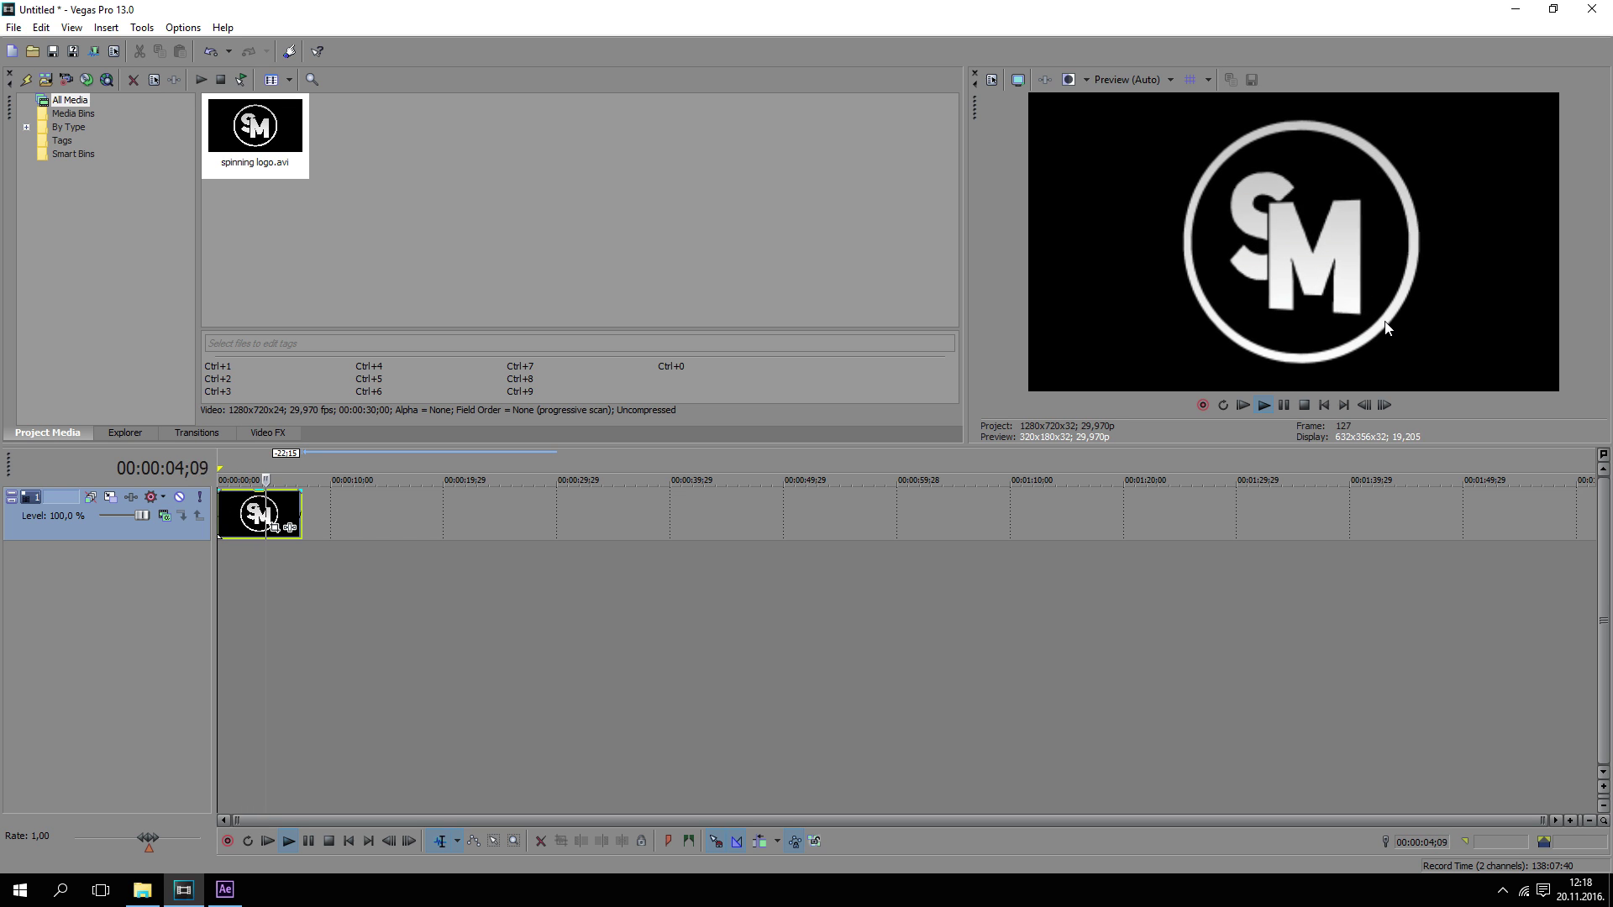
Import Desktop 11.20.2016 - 12.06.52.03.mp4 from Documents > Shadowplay > Desktop into Vegas Project Media
click(1285, 406)
click(142, 890)
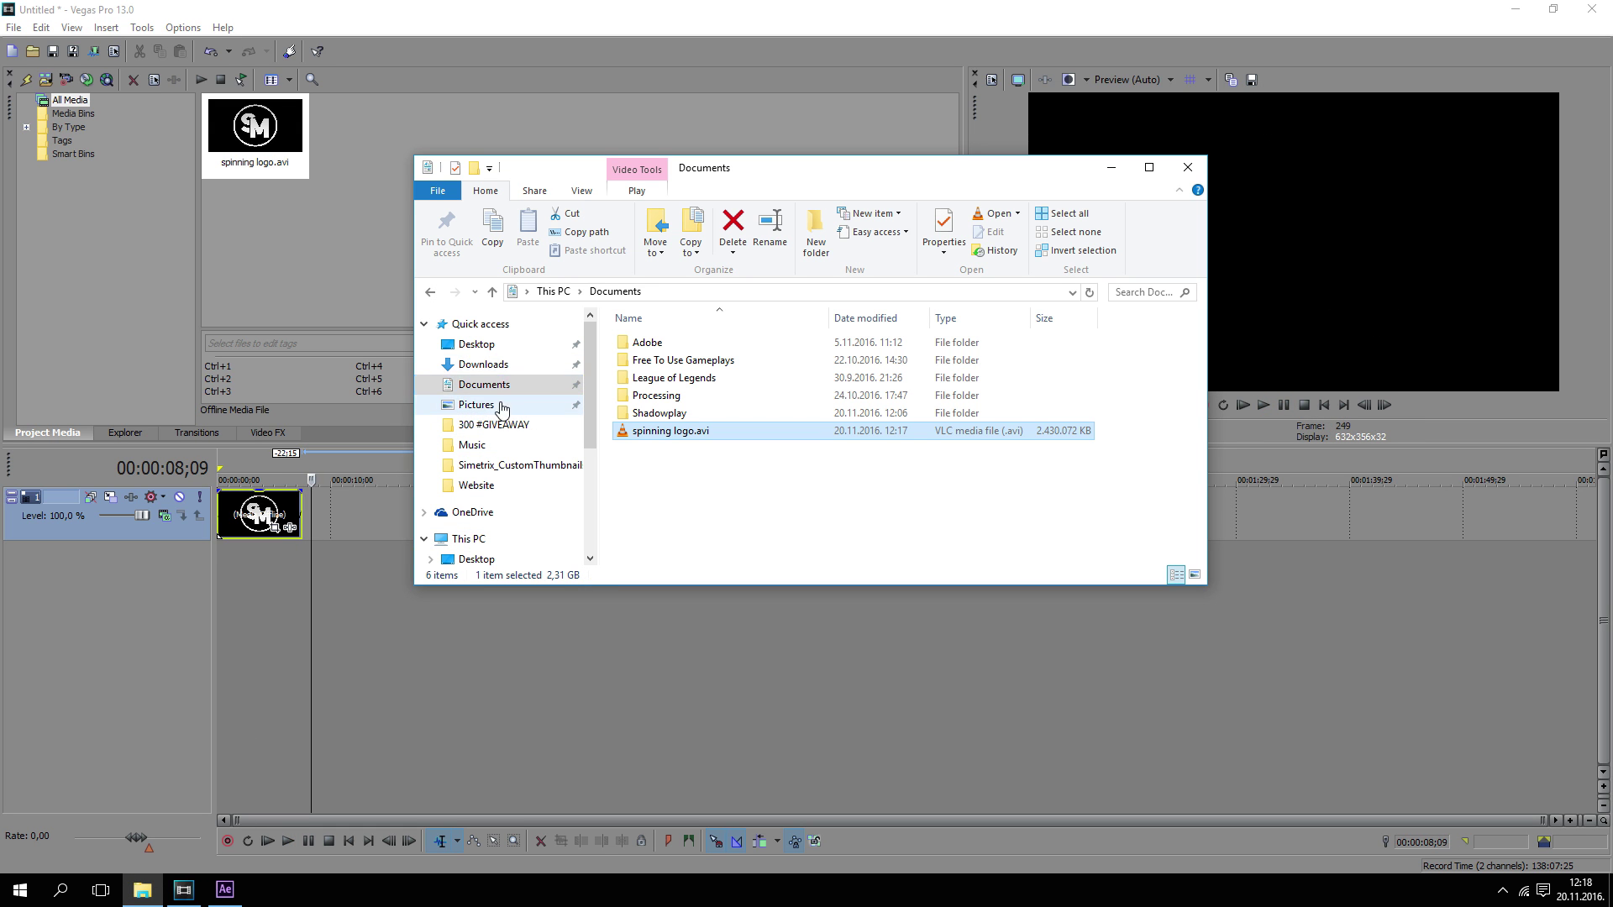
double_click(652, 413)
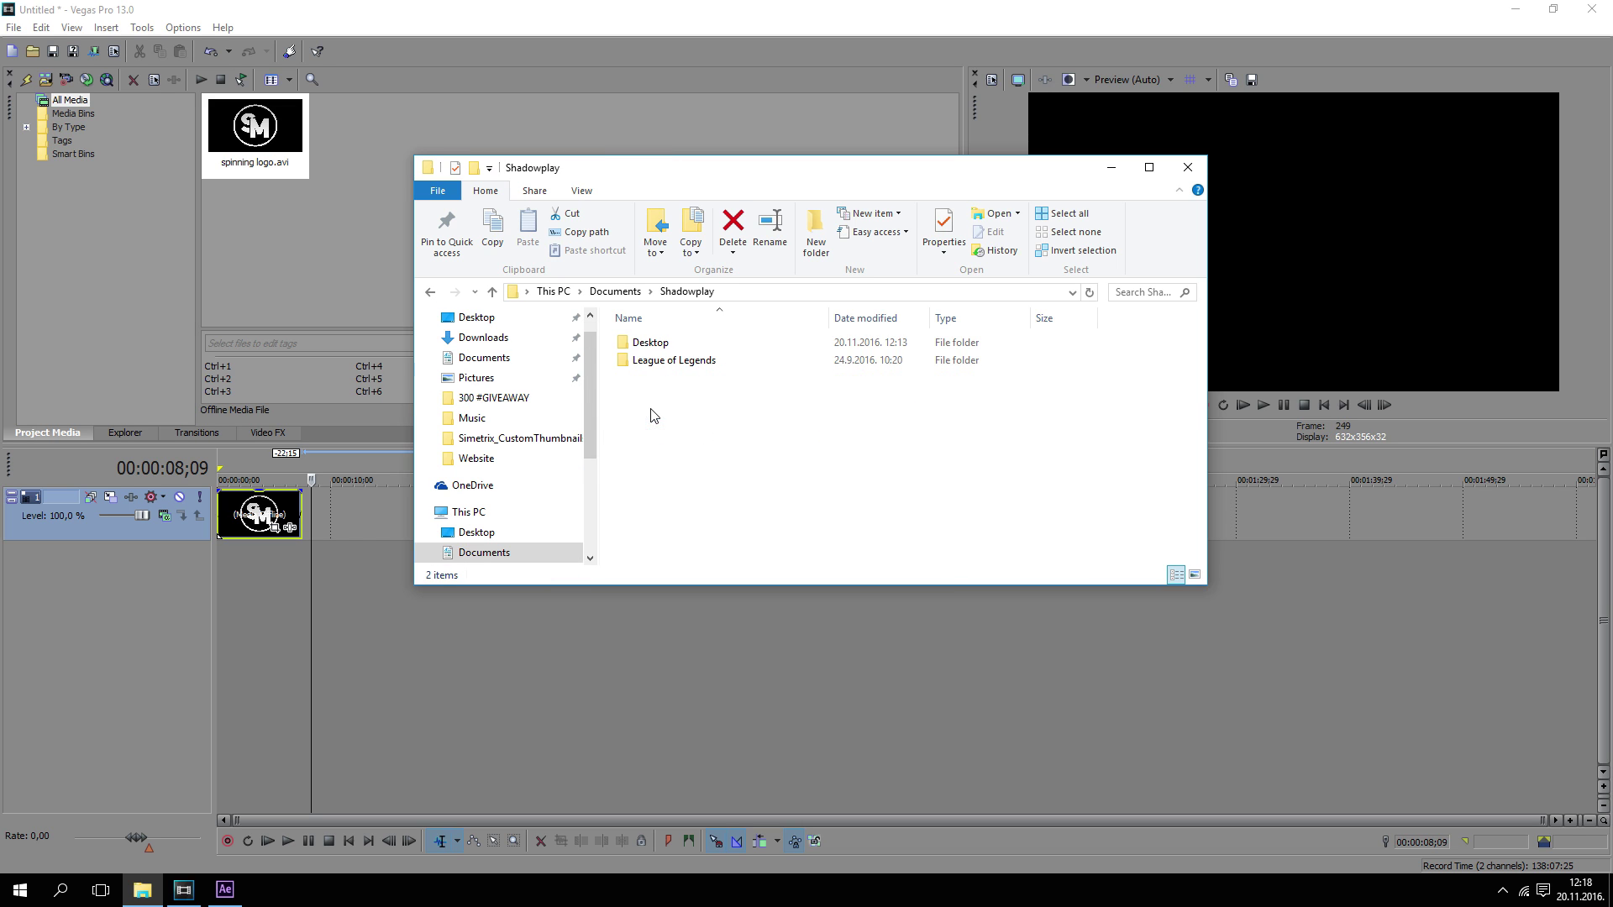
double_click(655, 359)
click(430, 291)
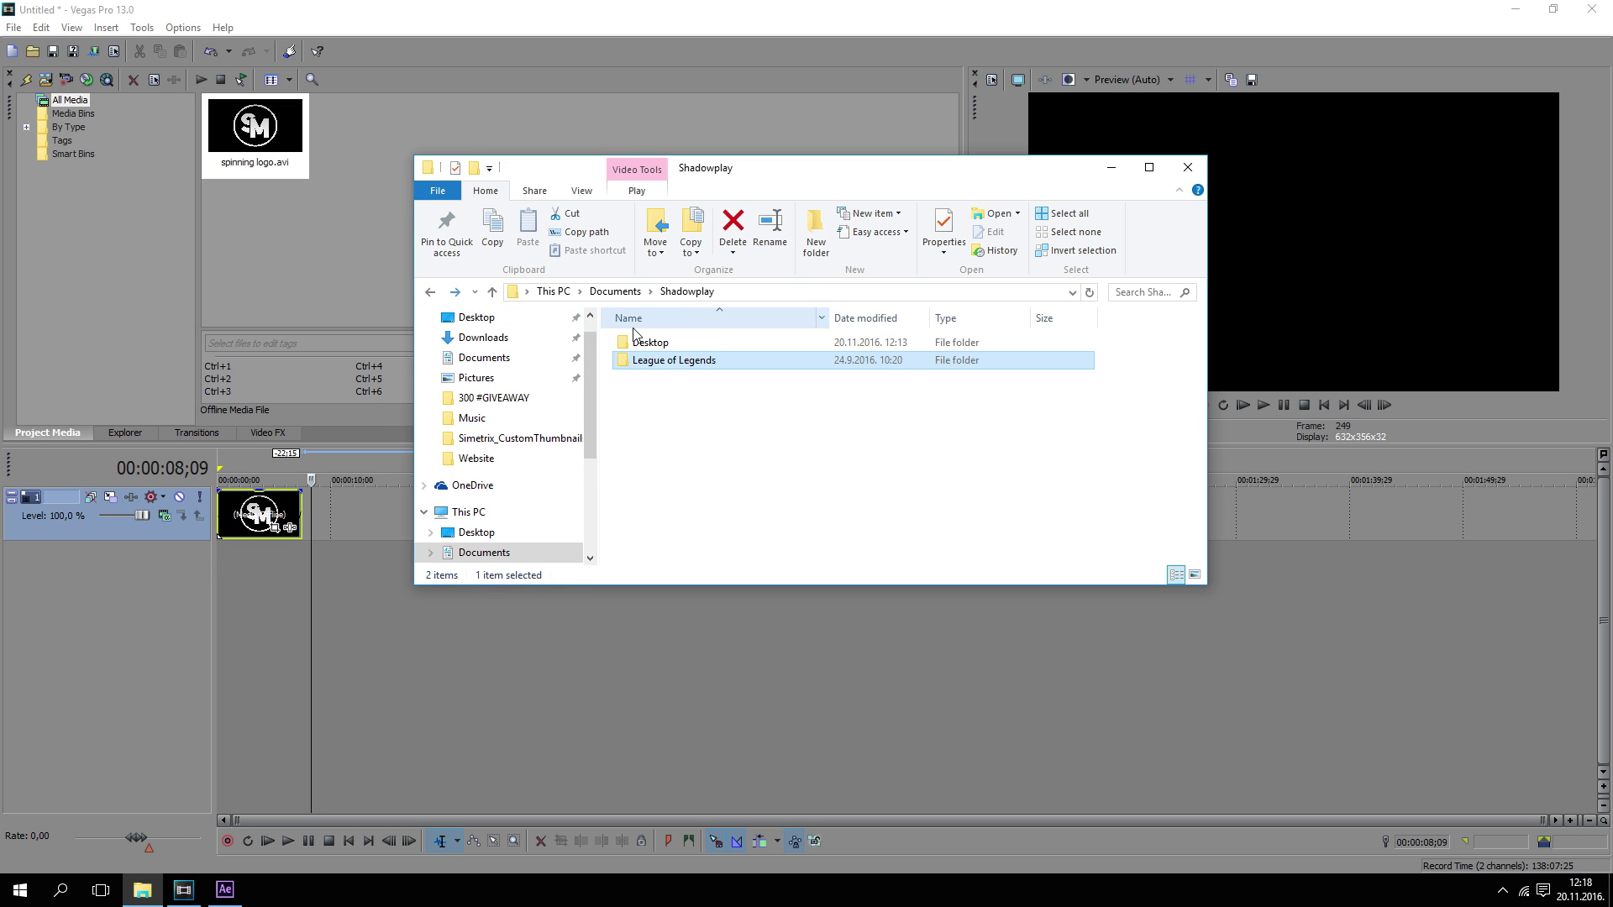
double_click(653, 344)
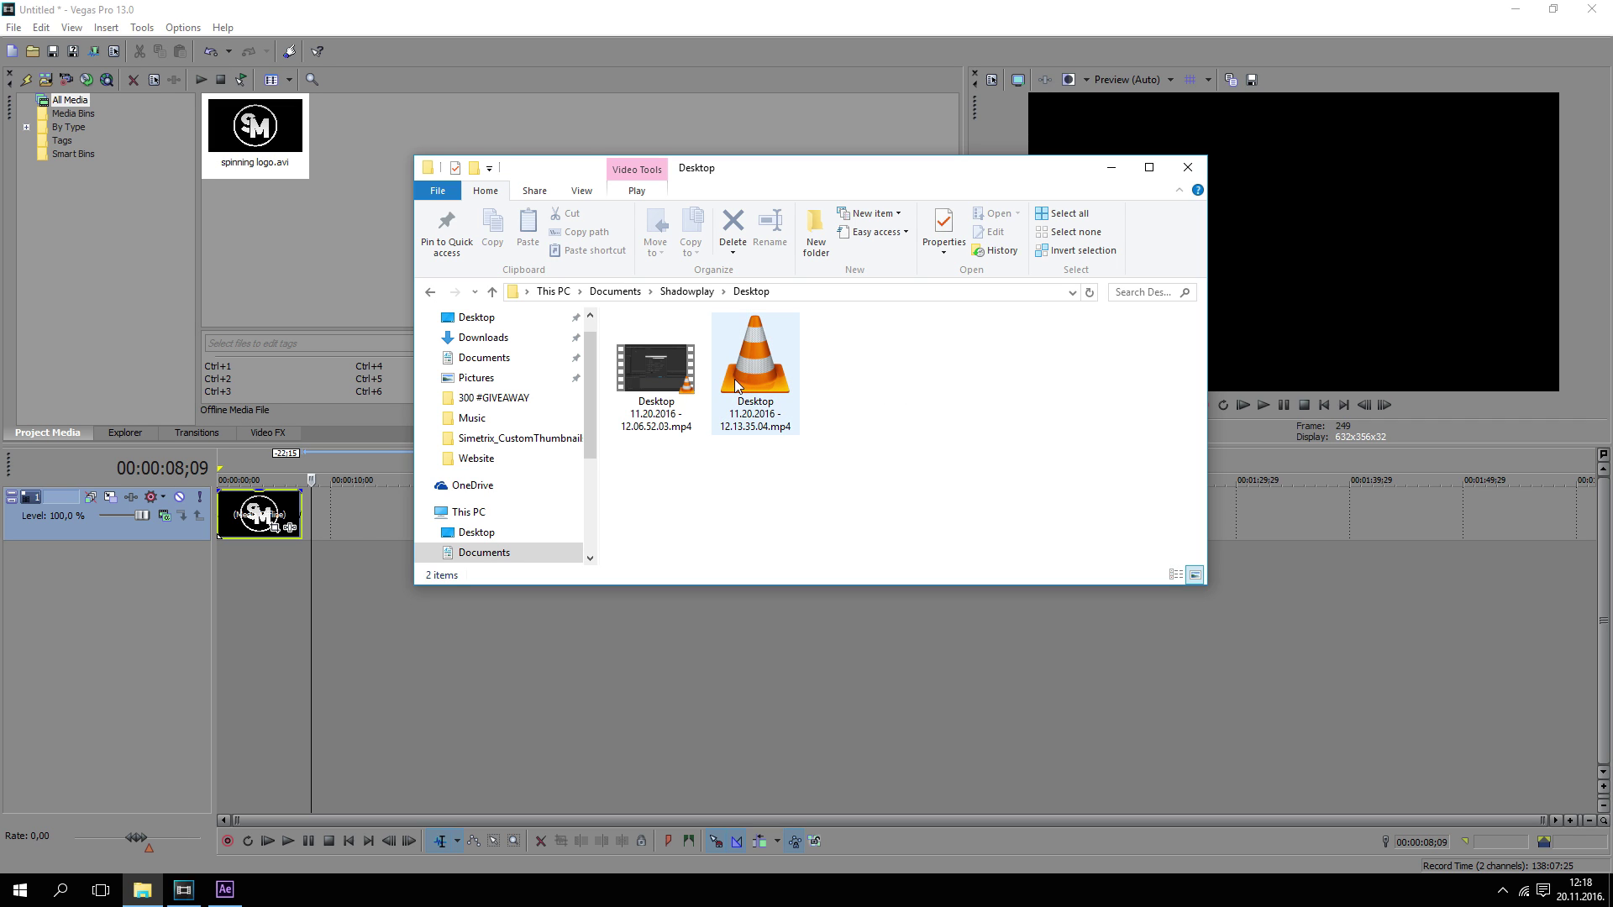
drag(655, 370, 269, 265)
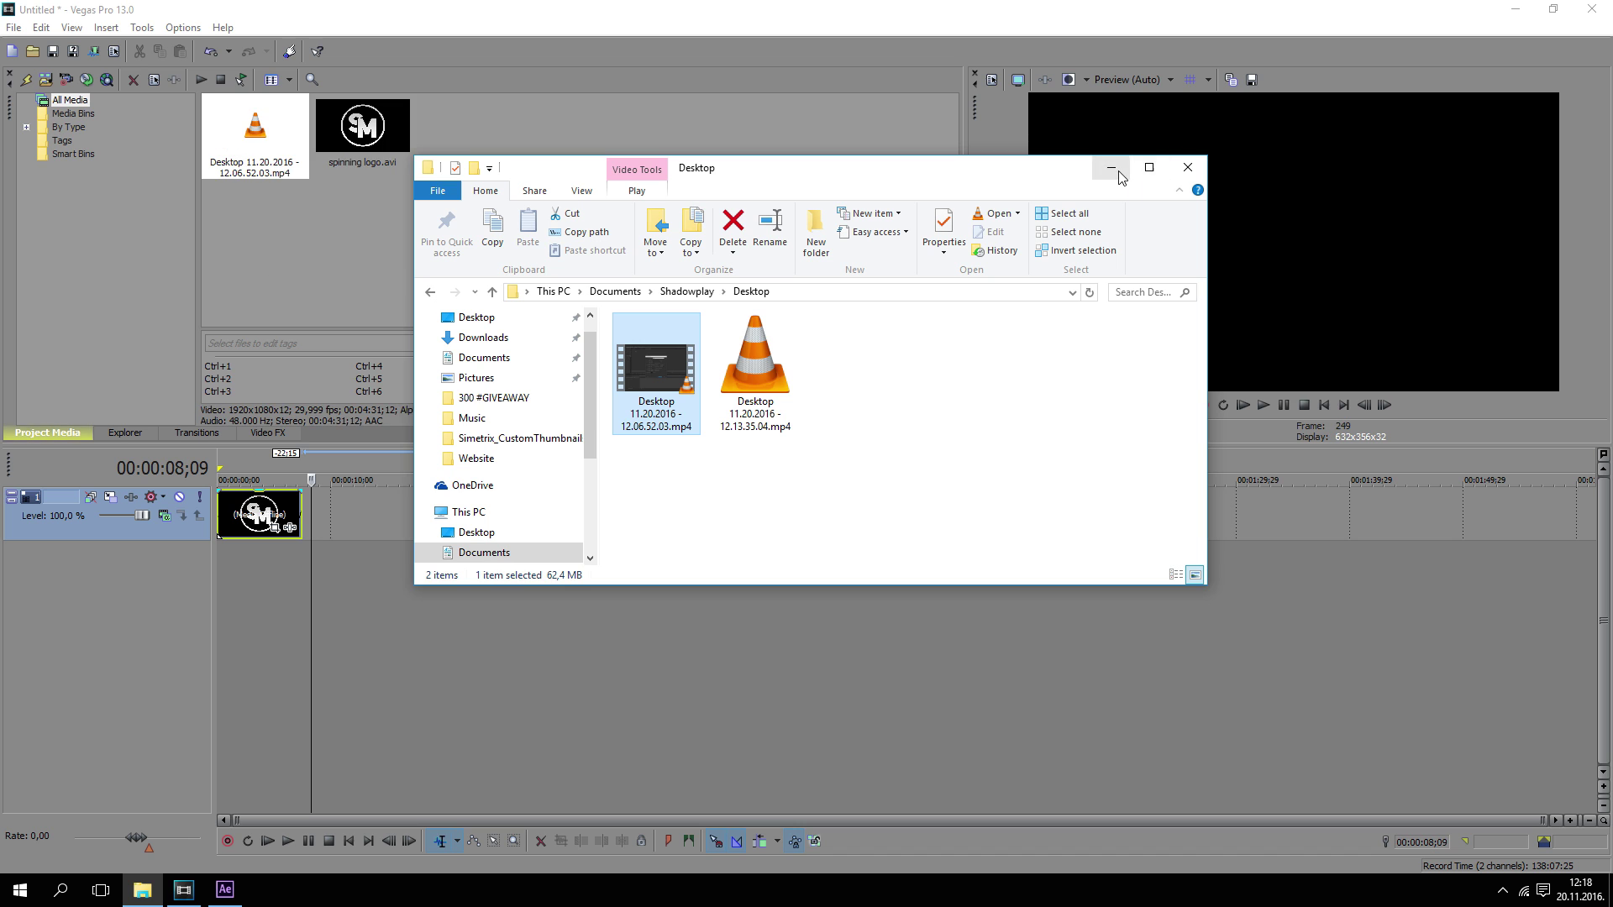
click(1181, 169)
Place the mp4 recording on the timeline and stretch the logo event to the recording's end
drag(282, 128, 232, 581)
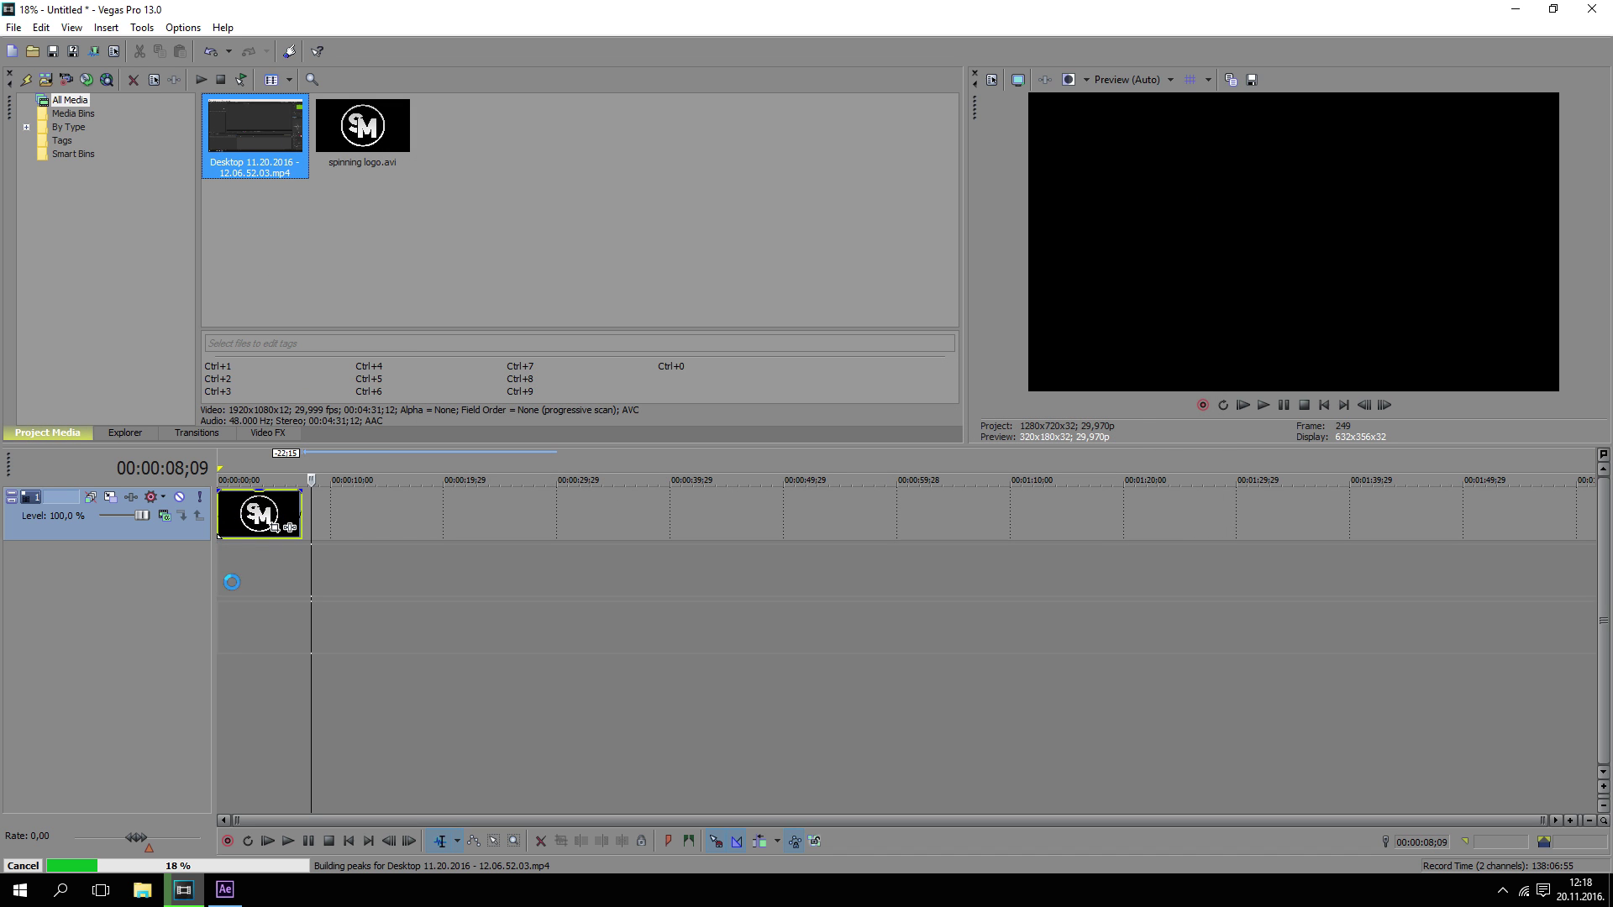
click(224, 462)
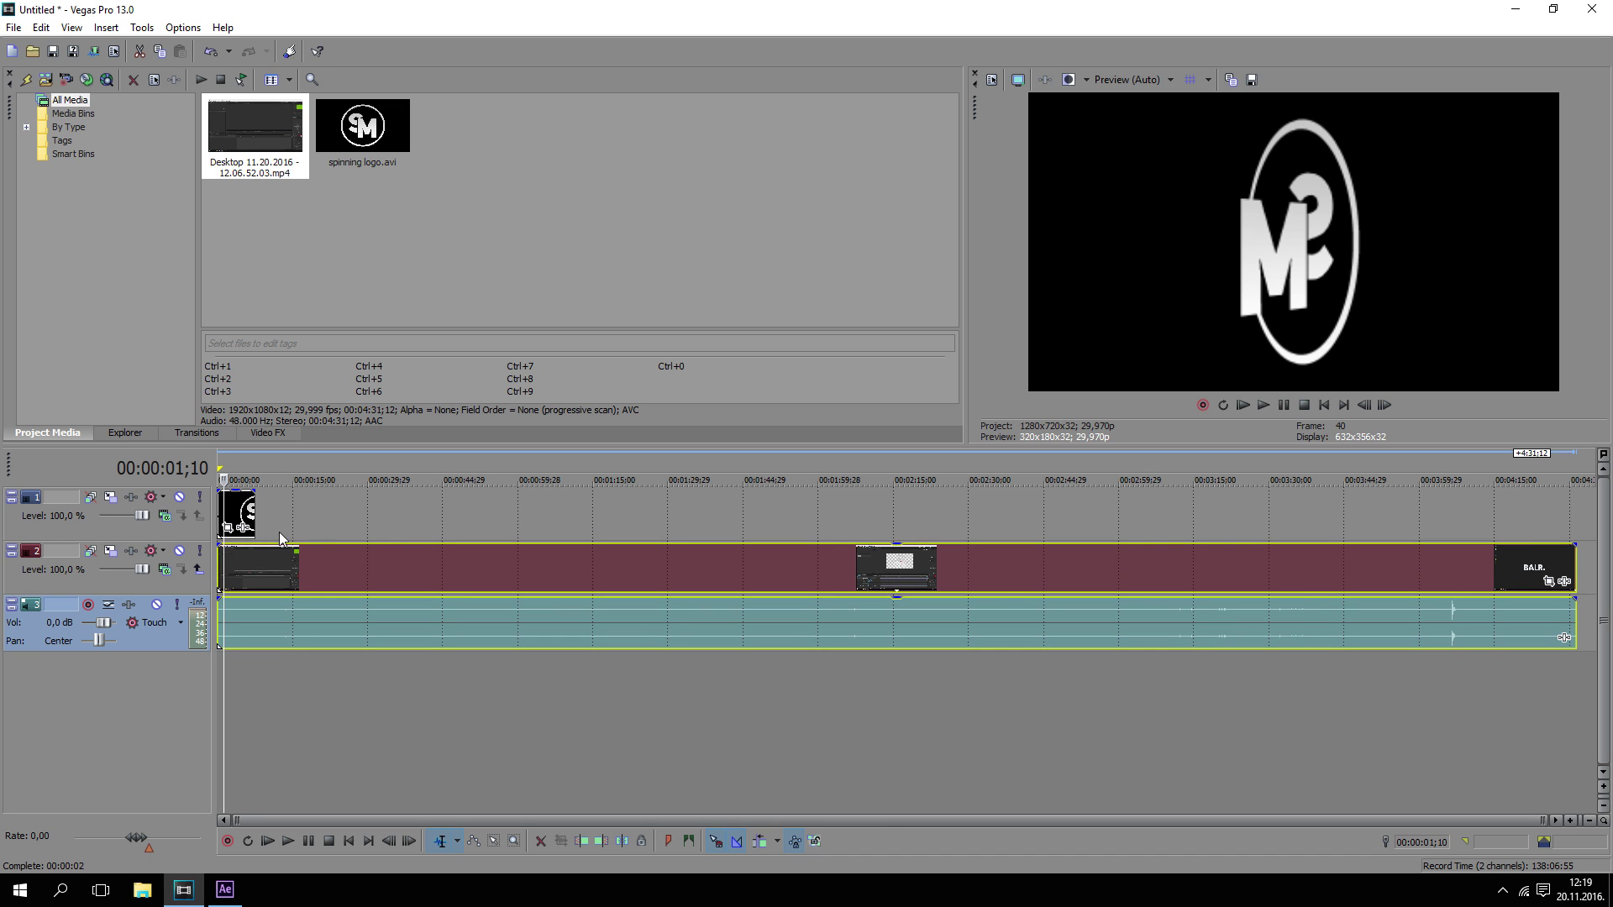
drag(257, 514, 1569, 514)
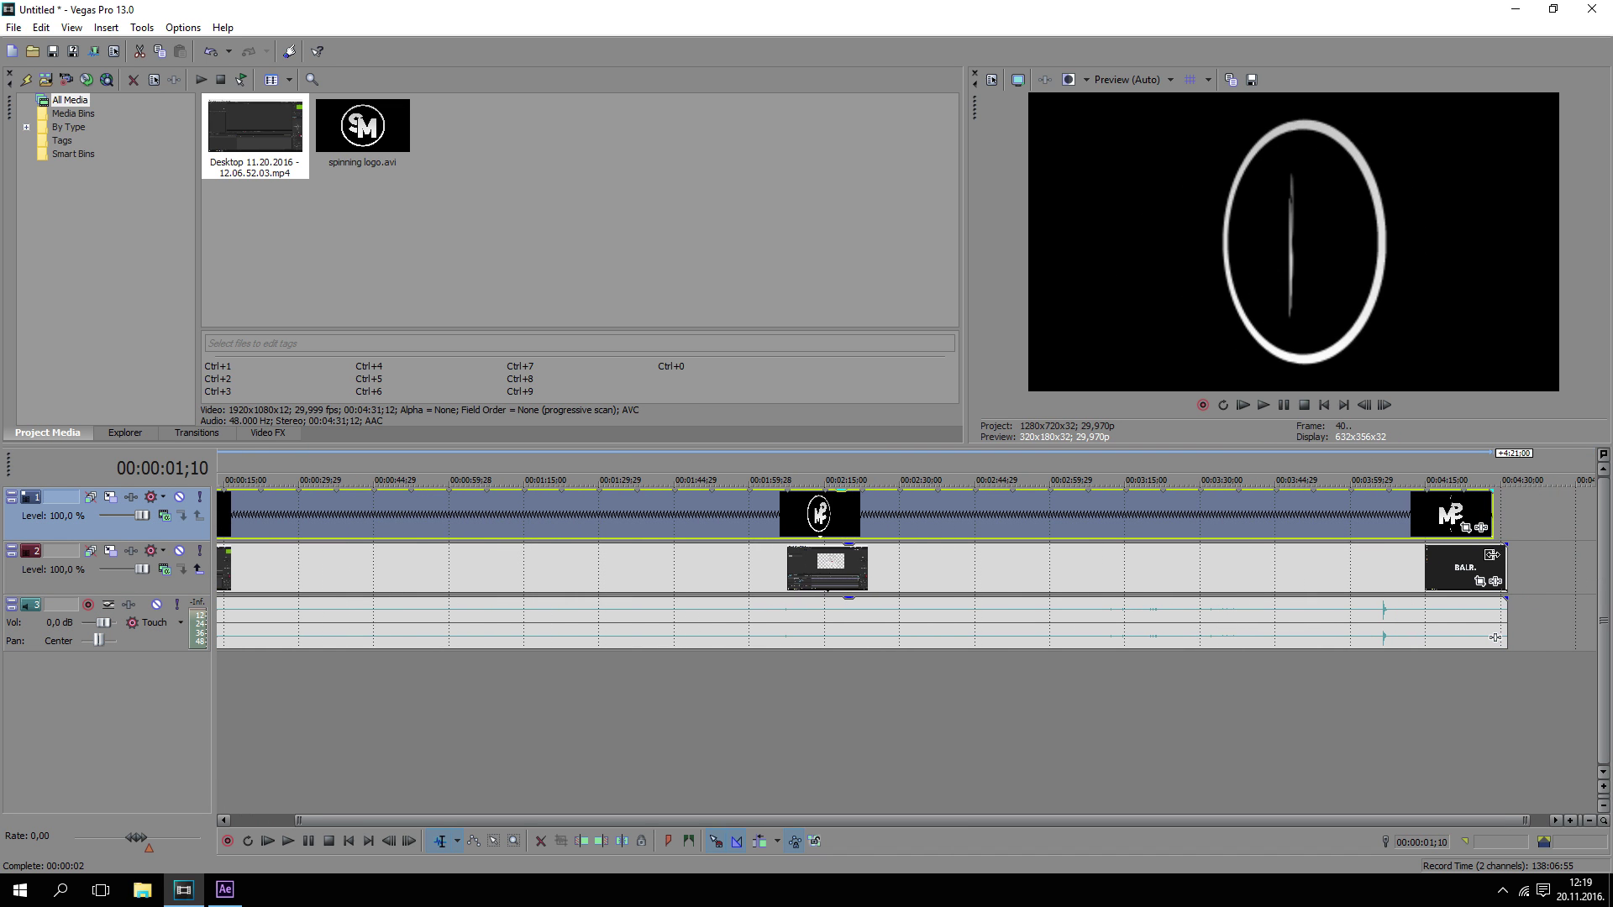
mouse_move(1491, 555)
mouse_down()
mouse_move(1512, 546)
mouse_move(1500, 568)
mouse_up()
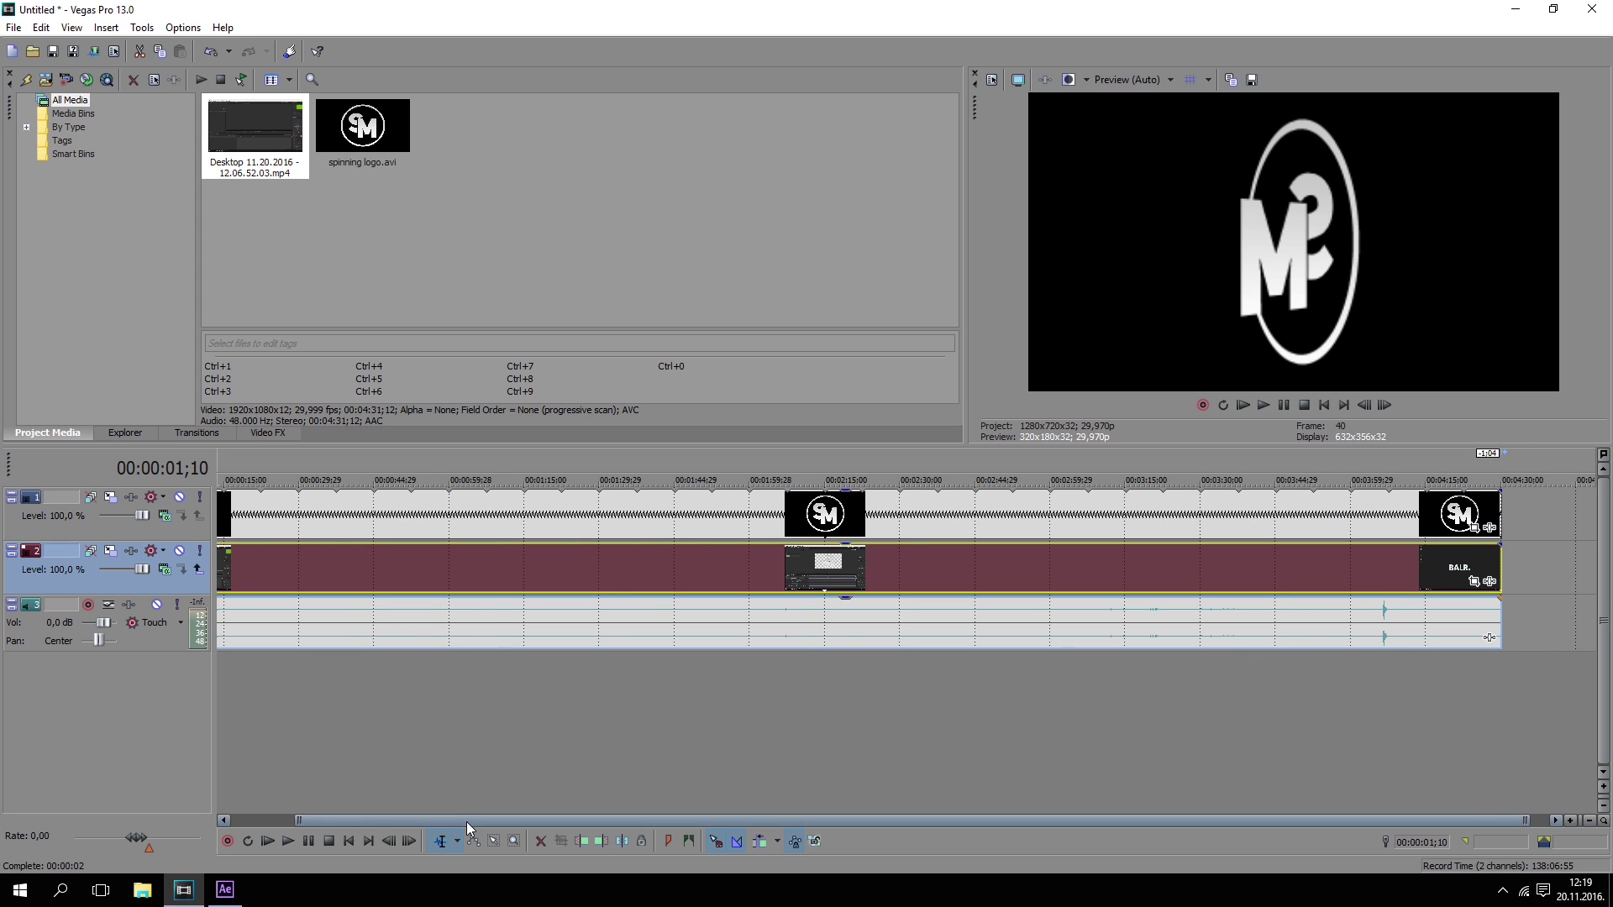
drag(353, 820, 290, 819)
click(221, 464)
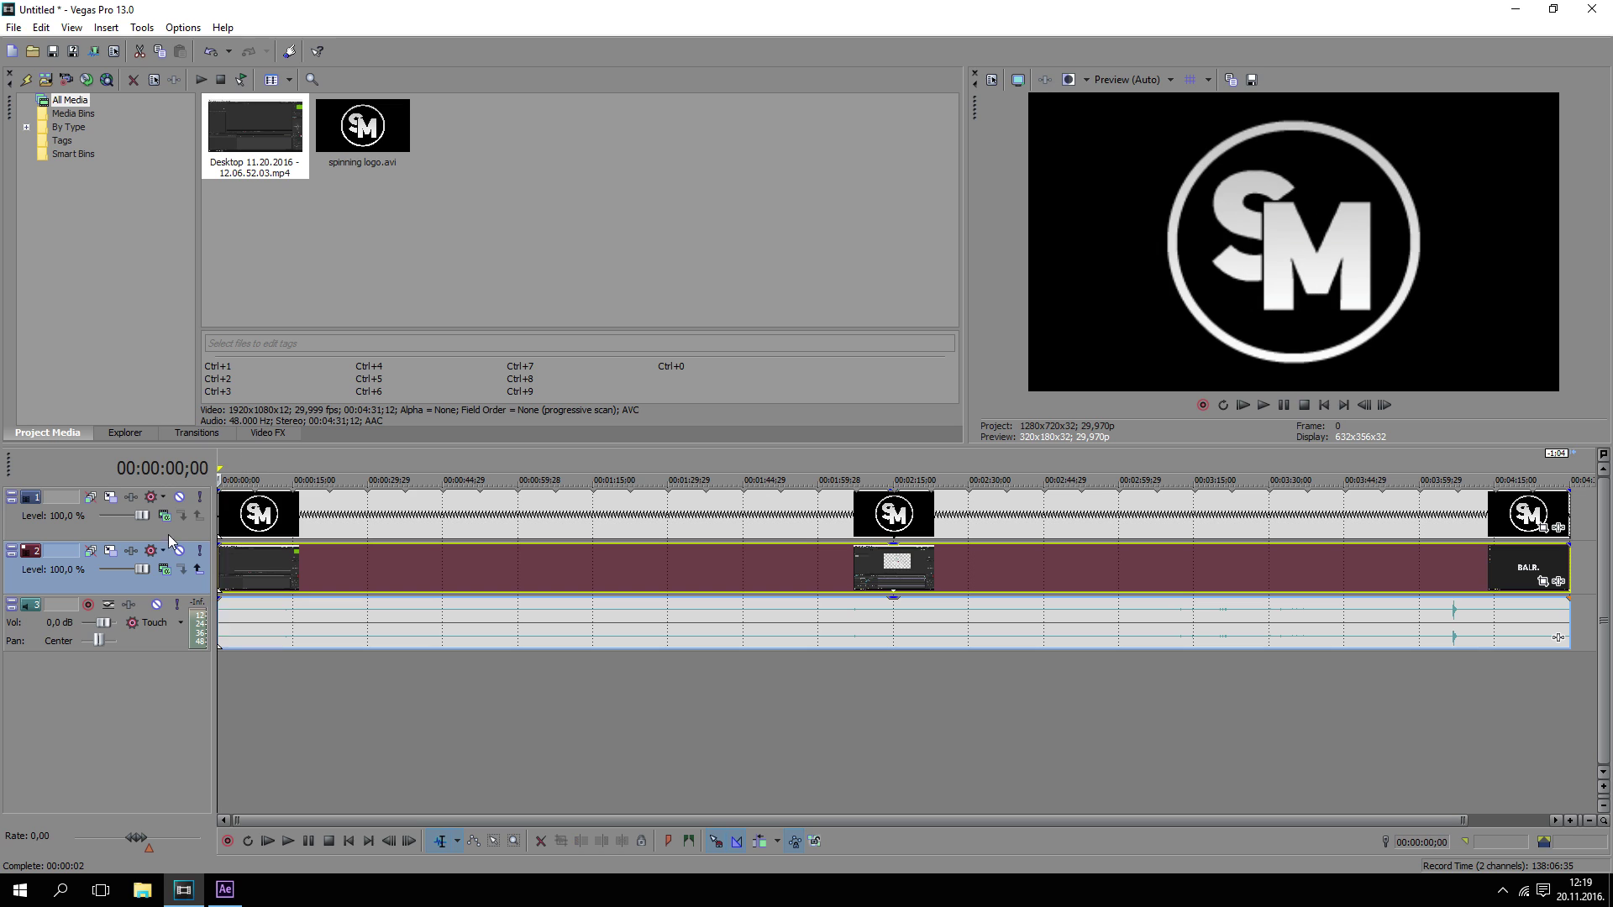
Drop the Chroma Keyer Default preset from Video FX onto the logo event
click(196, 432)
click(254, 432)
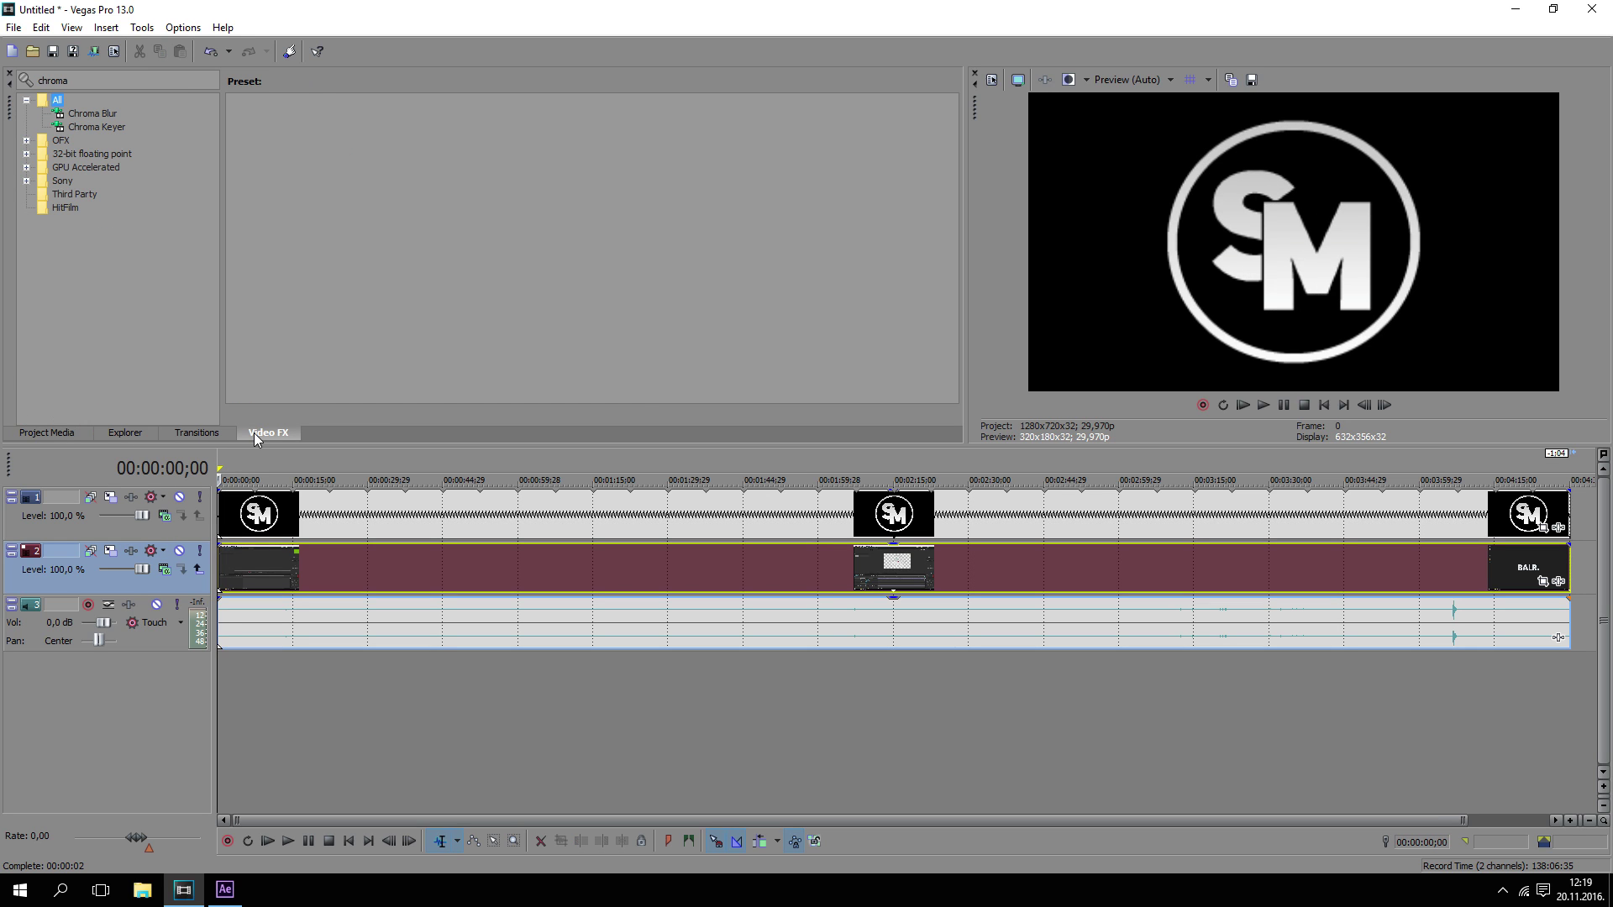
click(109, 126)
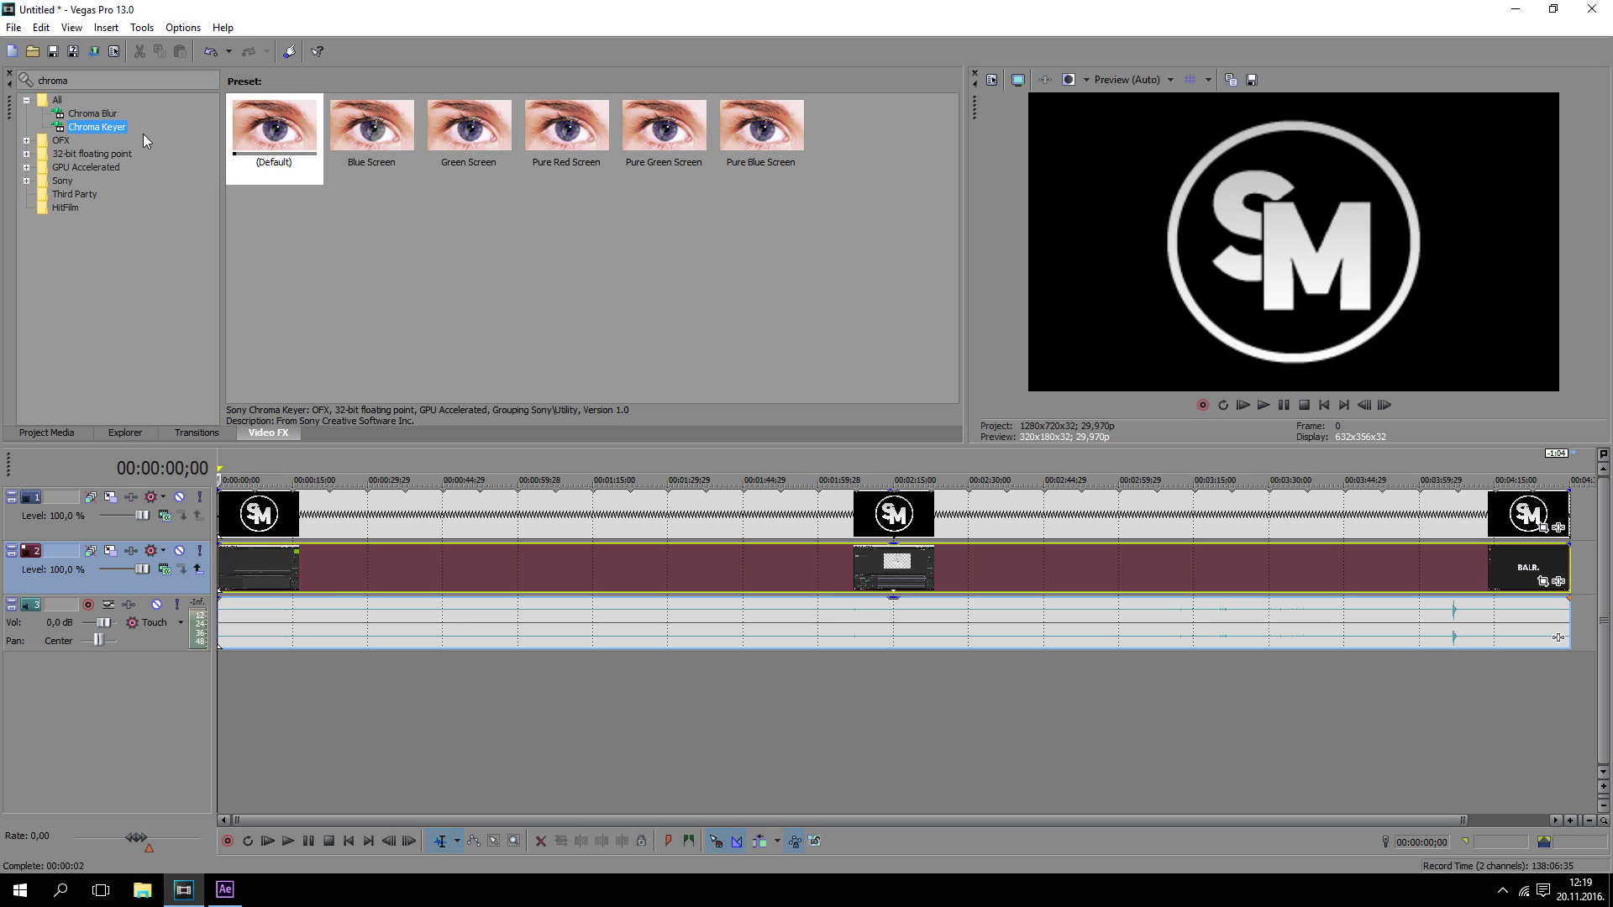
drag(277, 155, 429, 465)
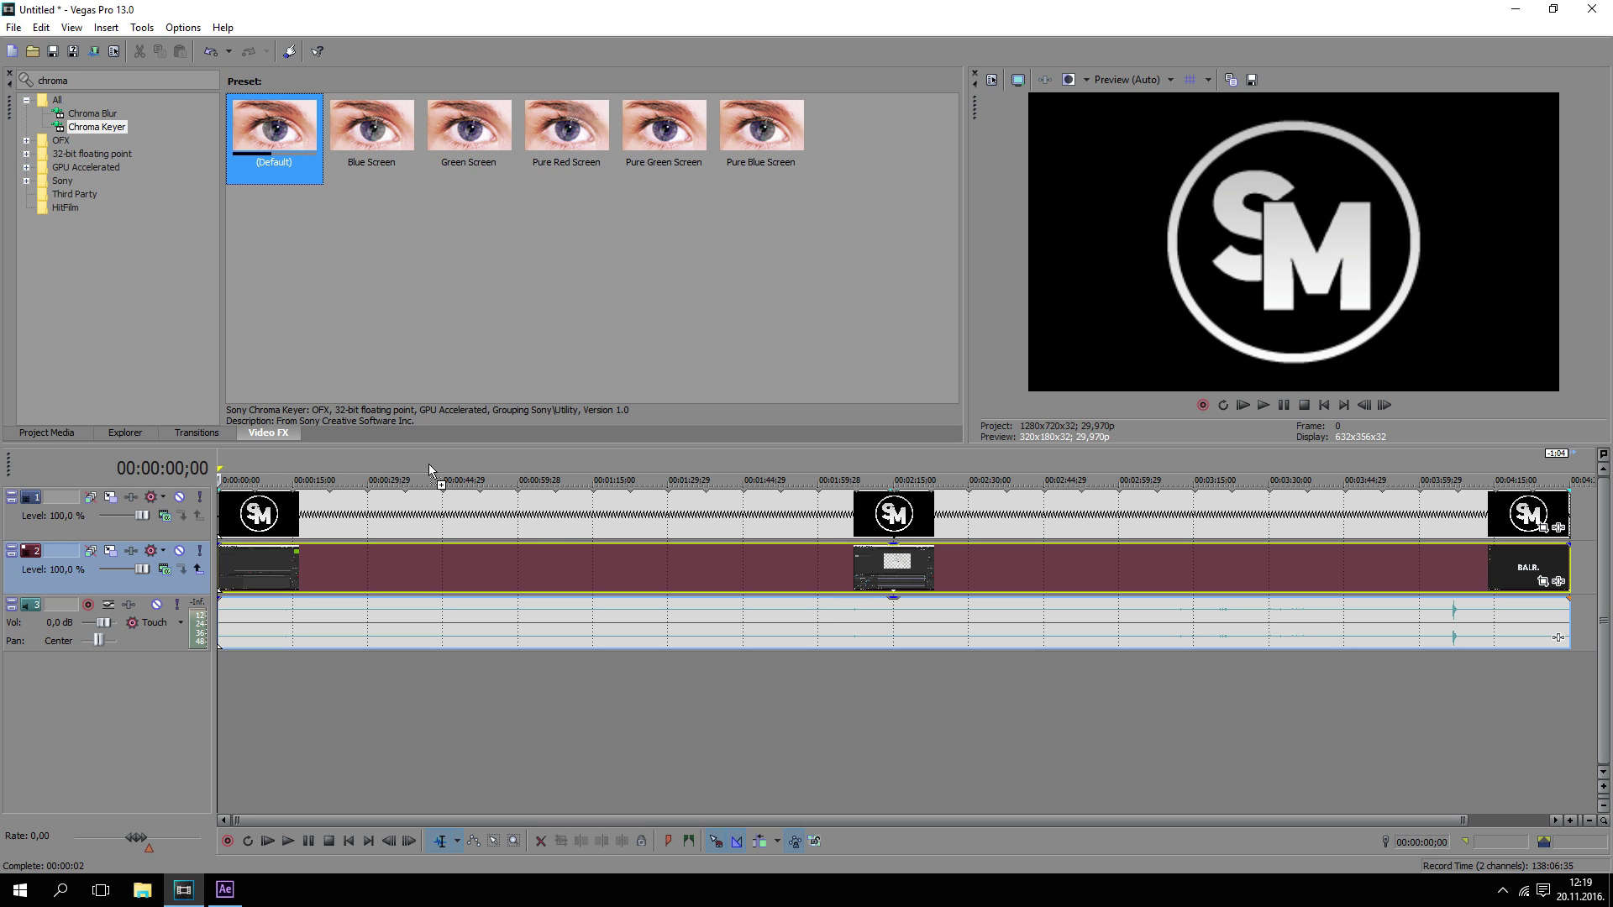
drag(330, 436, 330, 435)
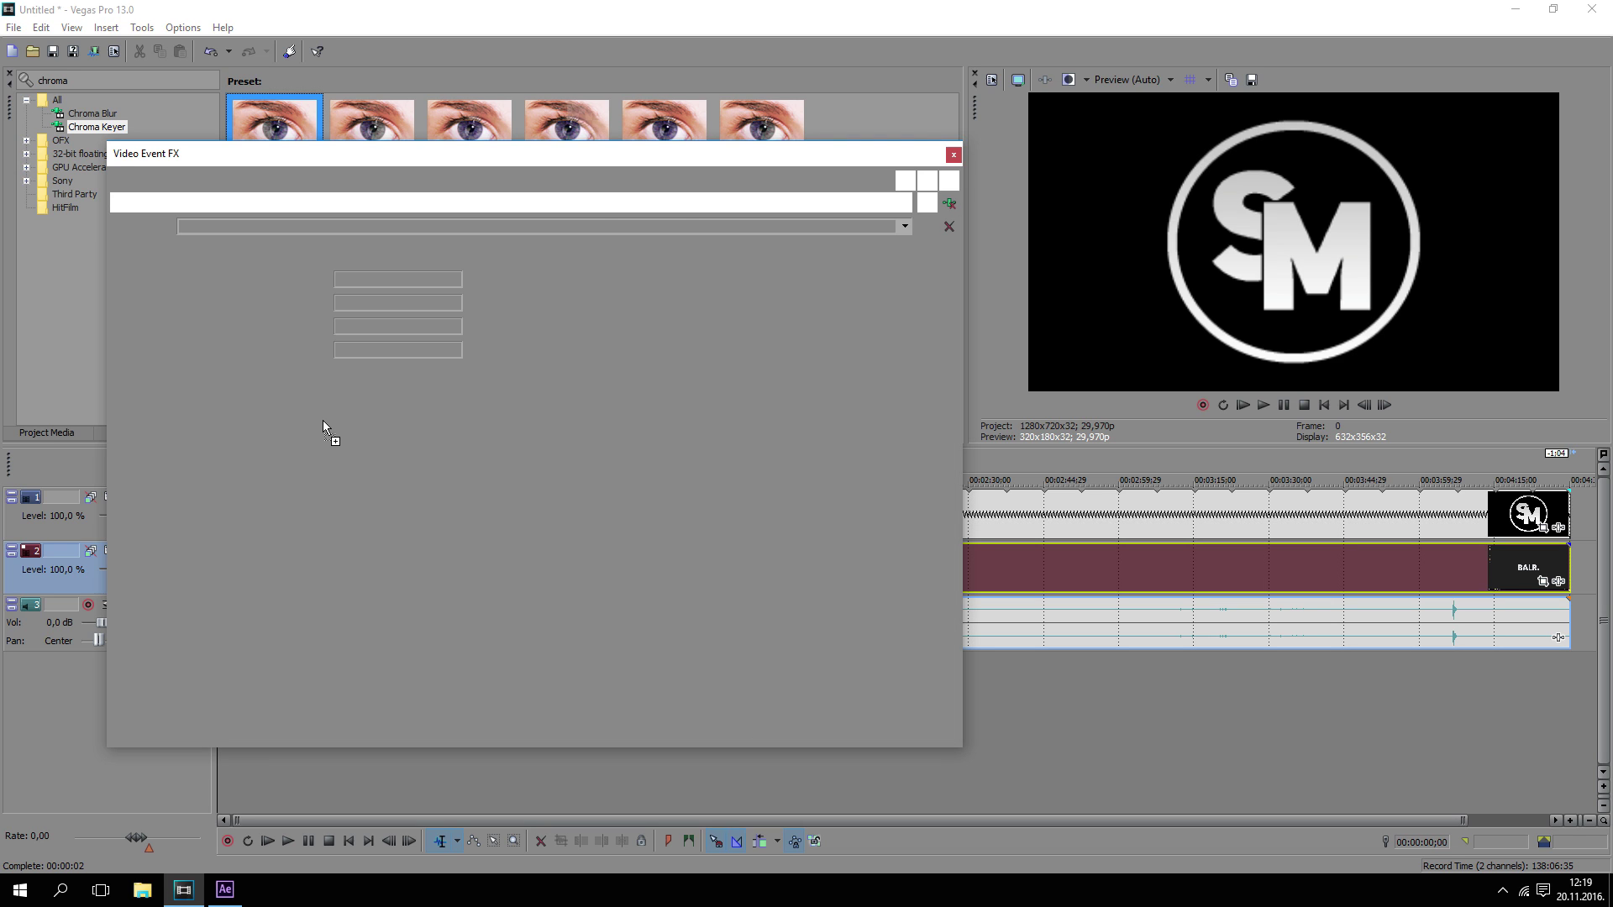
Sample black from the preview with the eyedropper as the Chroma Keyer key colour
click(255, 280)
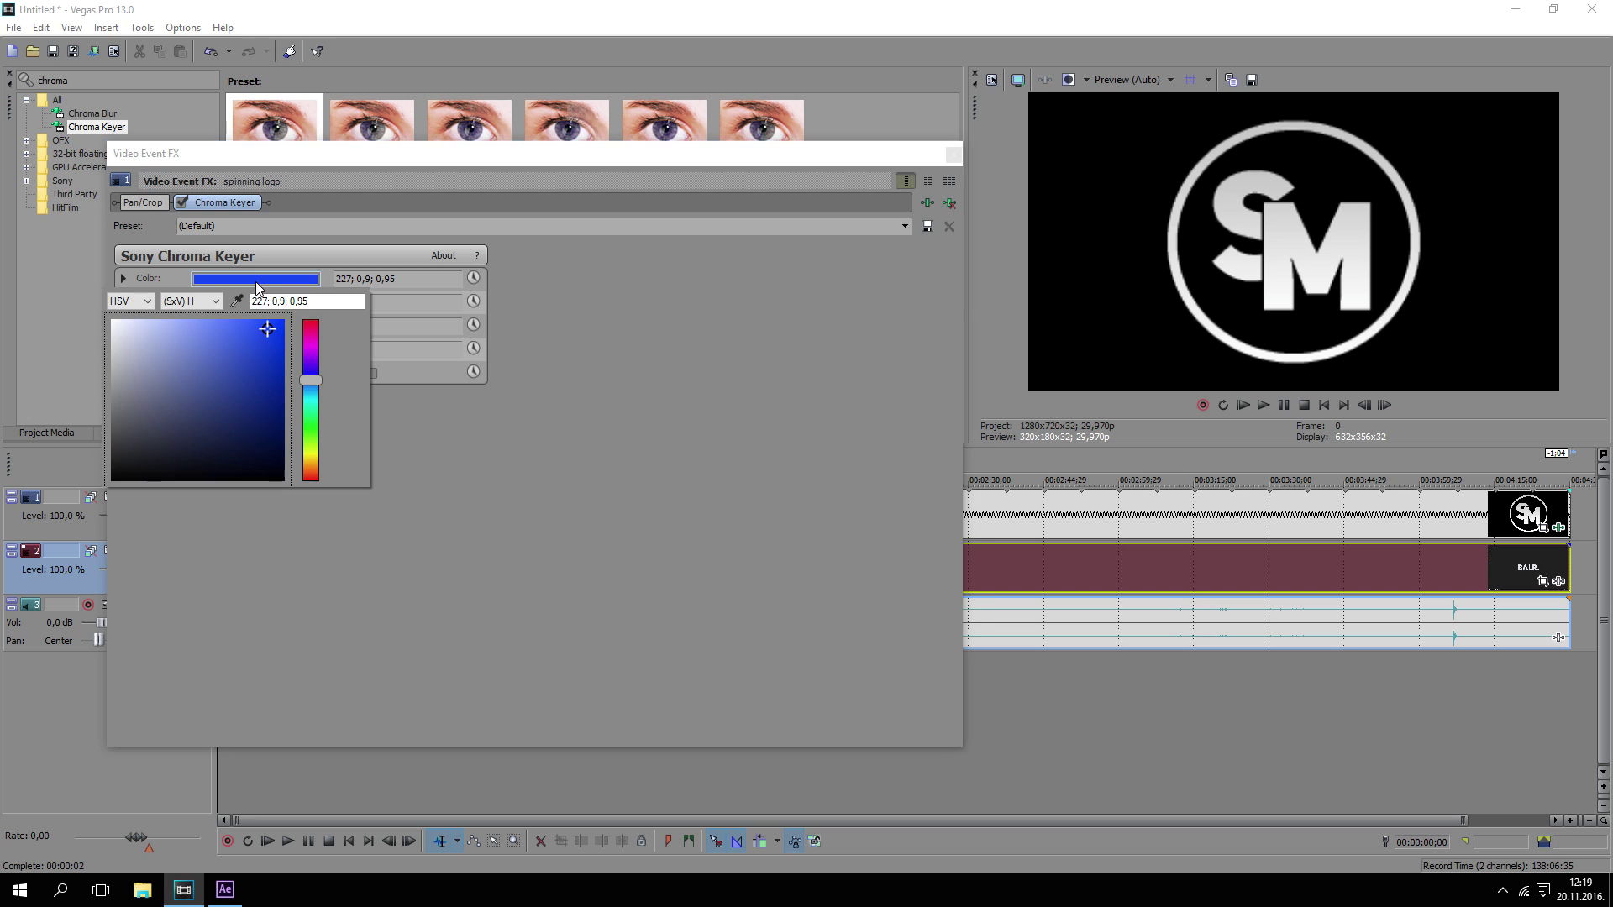
click(237, 301)
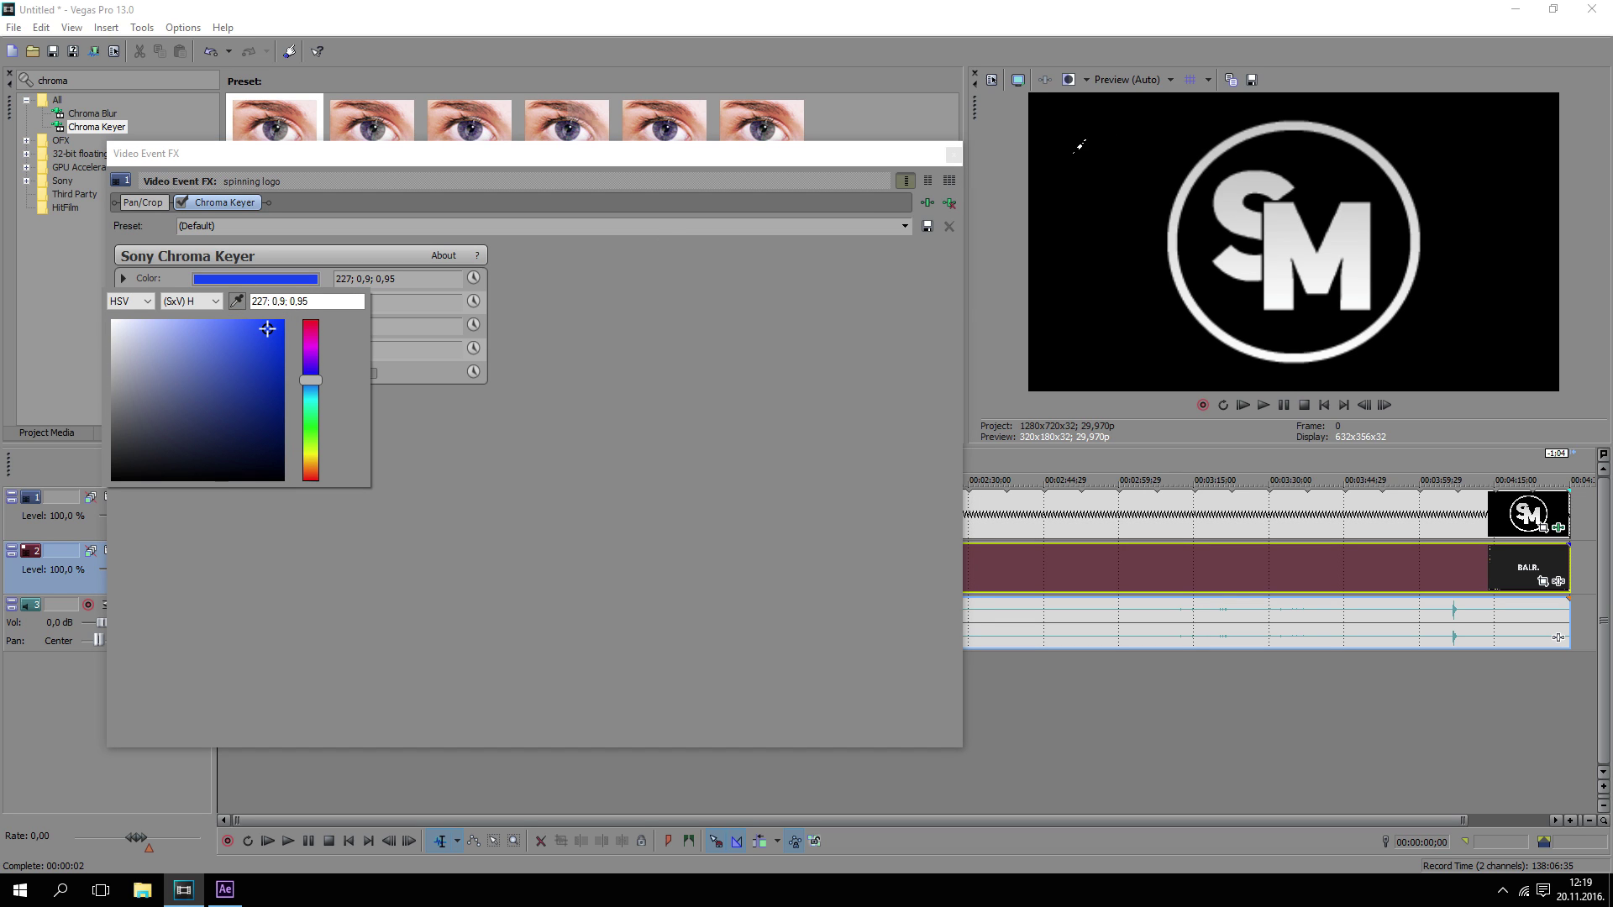
click(1090, 145)
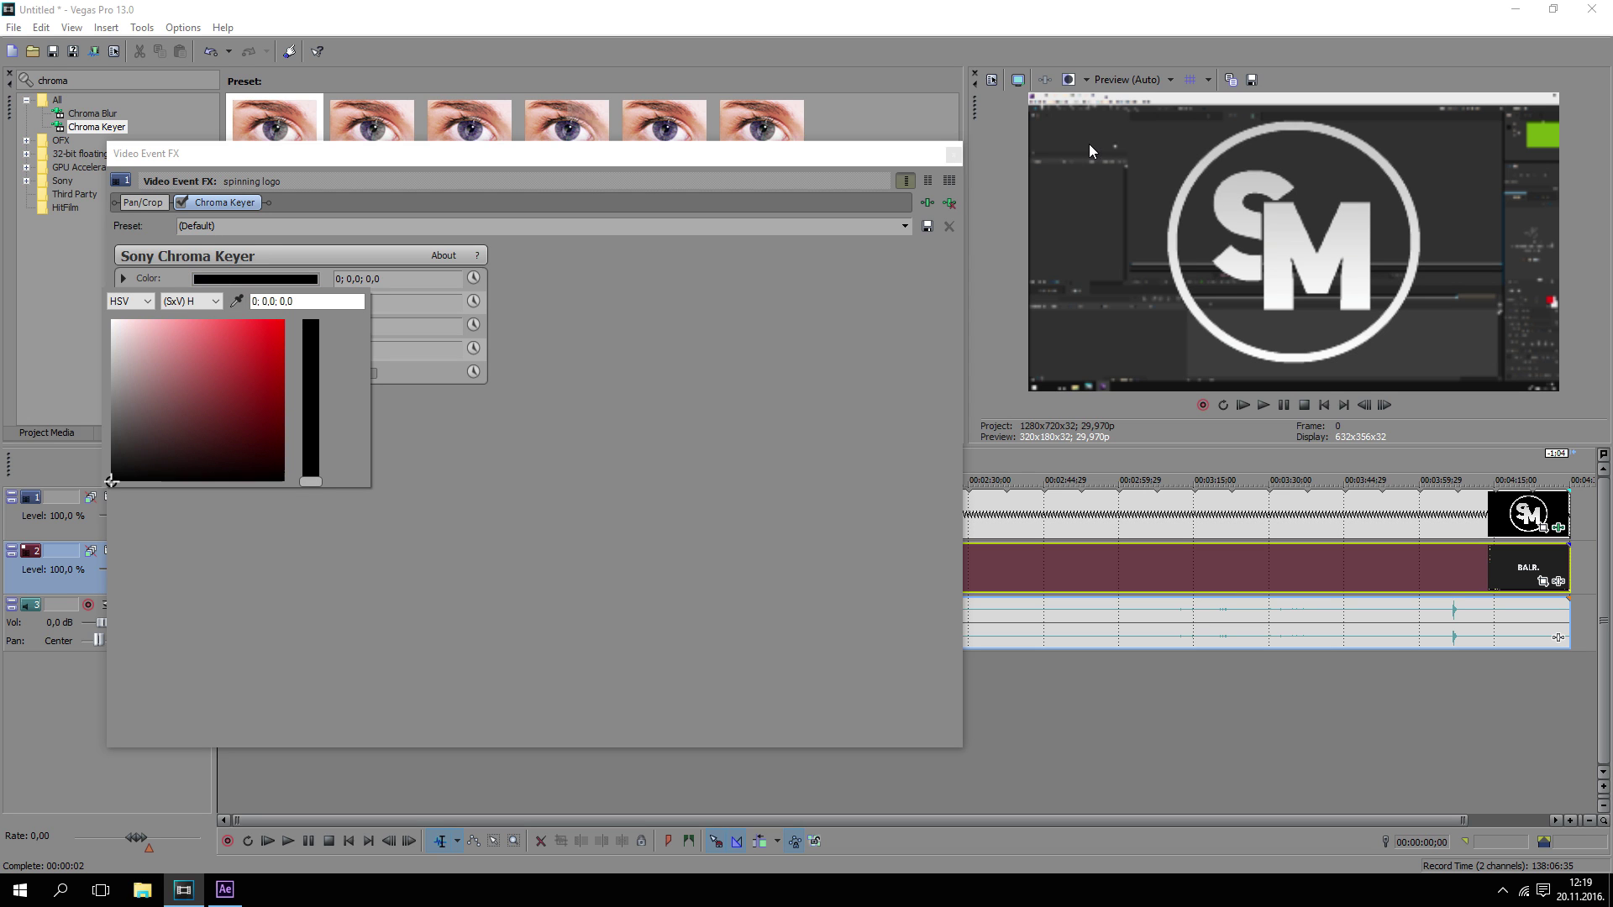
click(954, 156)
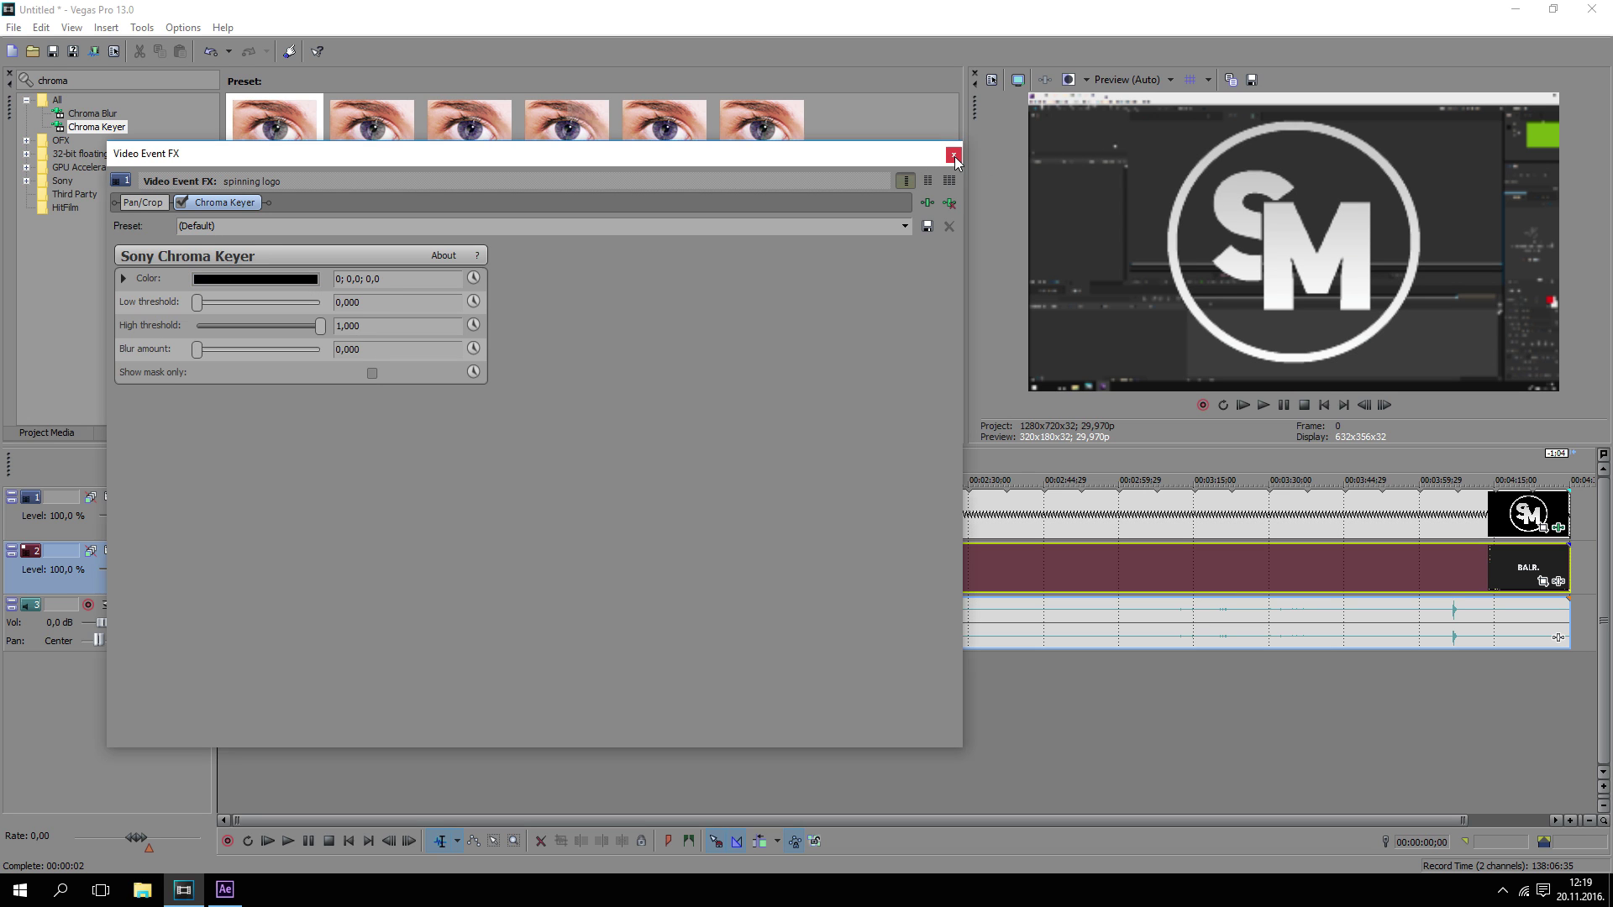
click(953, 155)
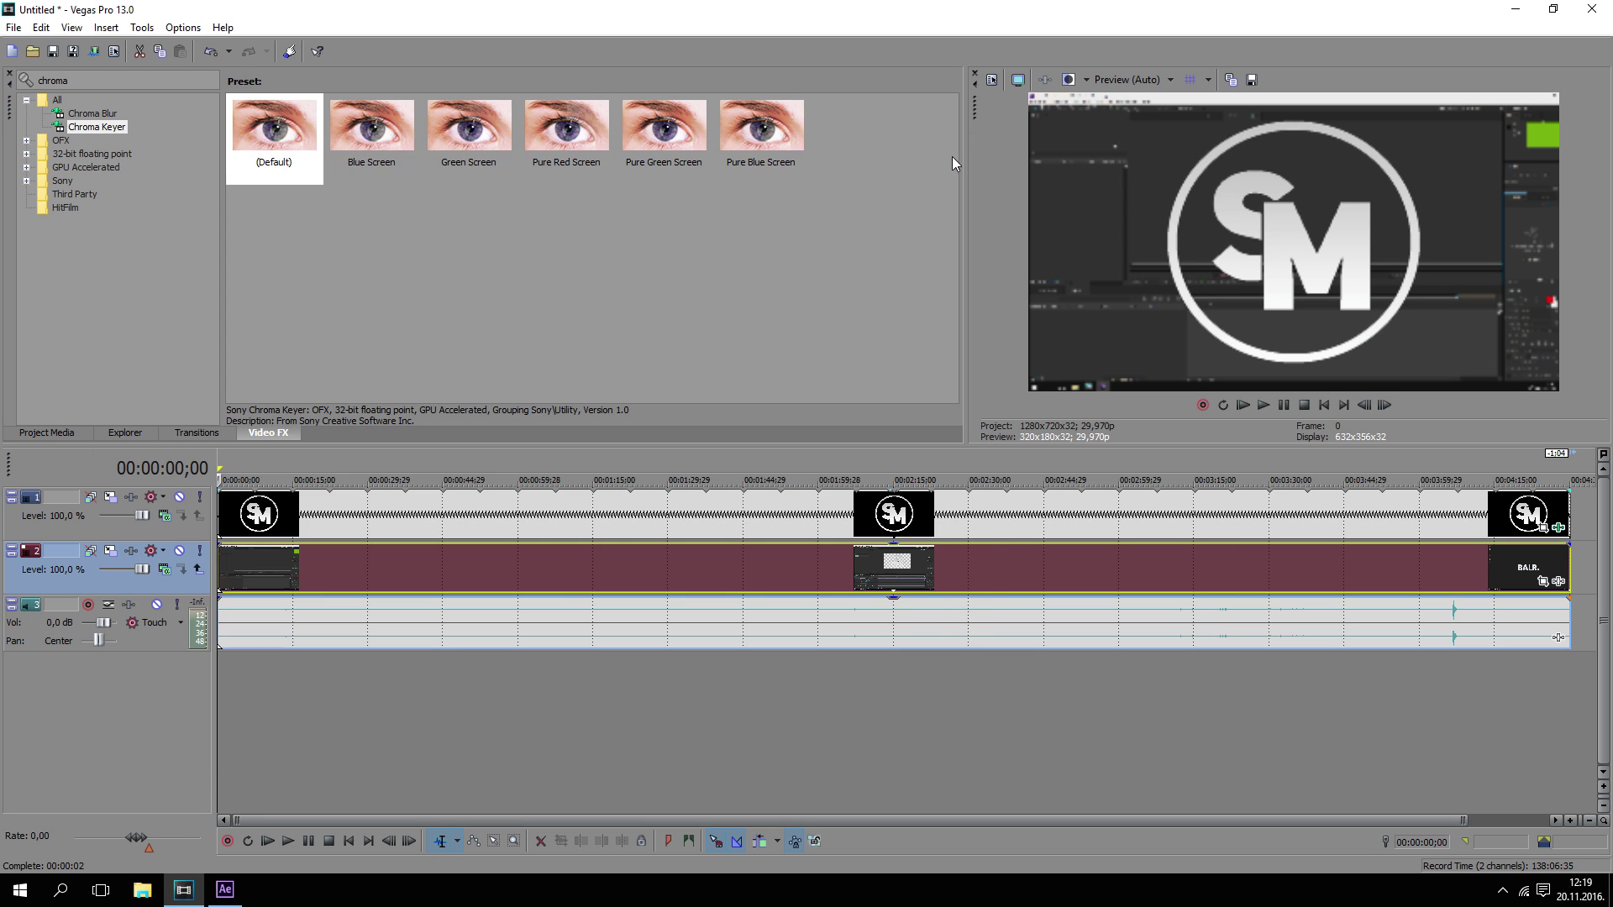
In the logo event's Pan/Crop, enlarge the frame so the logo shrinks into the bottom-right corner
click(1548, 535)
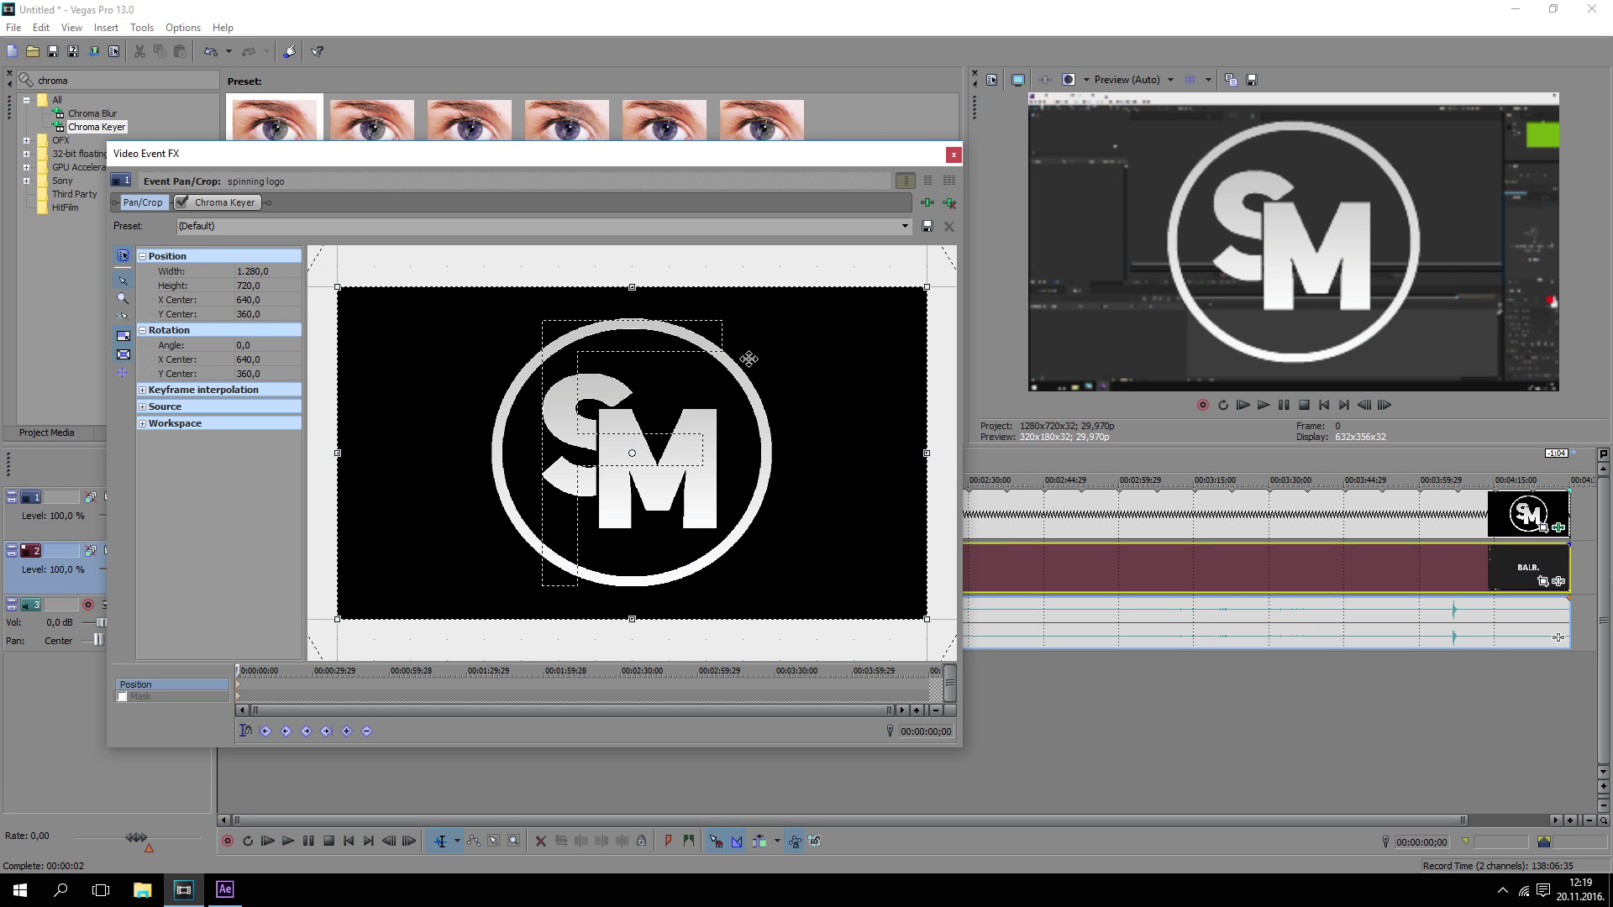
drag(927, 287, 1405, 17)
scroll(765, 423, down, 8)
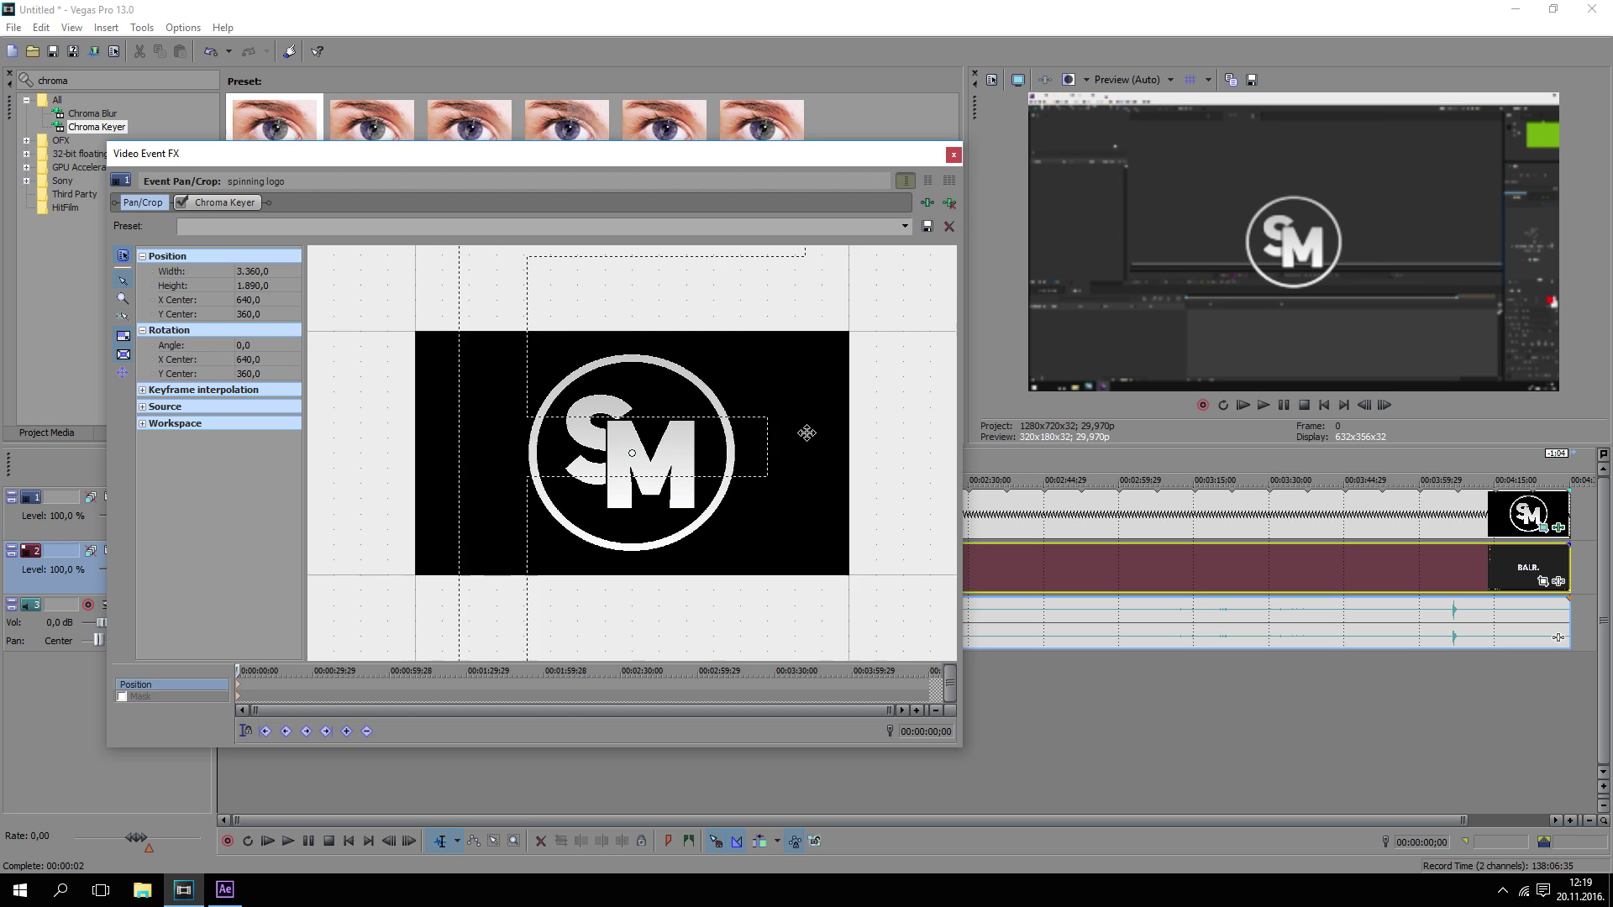
scroll(758, 423, down, 2)
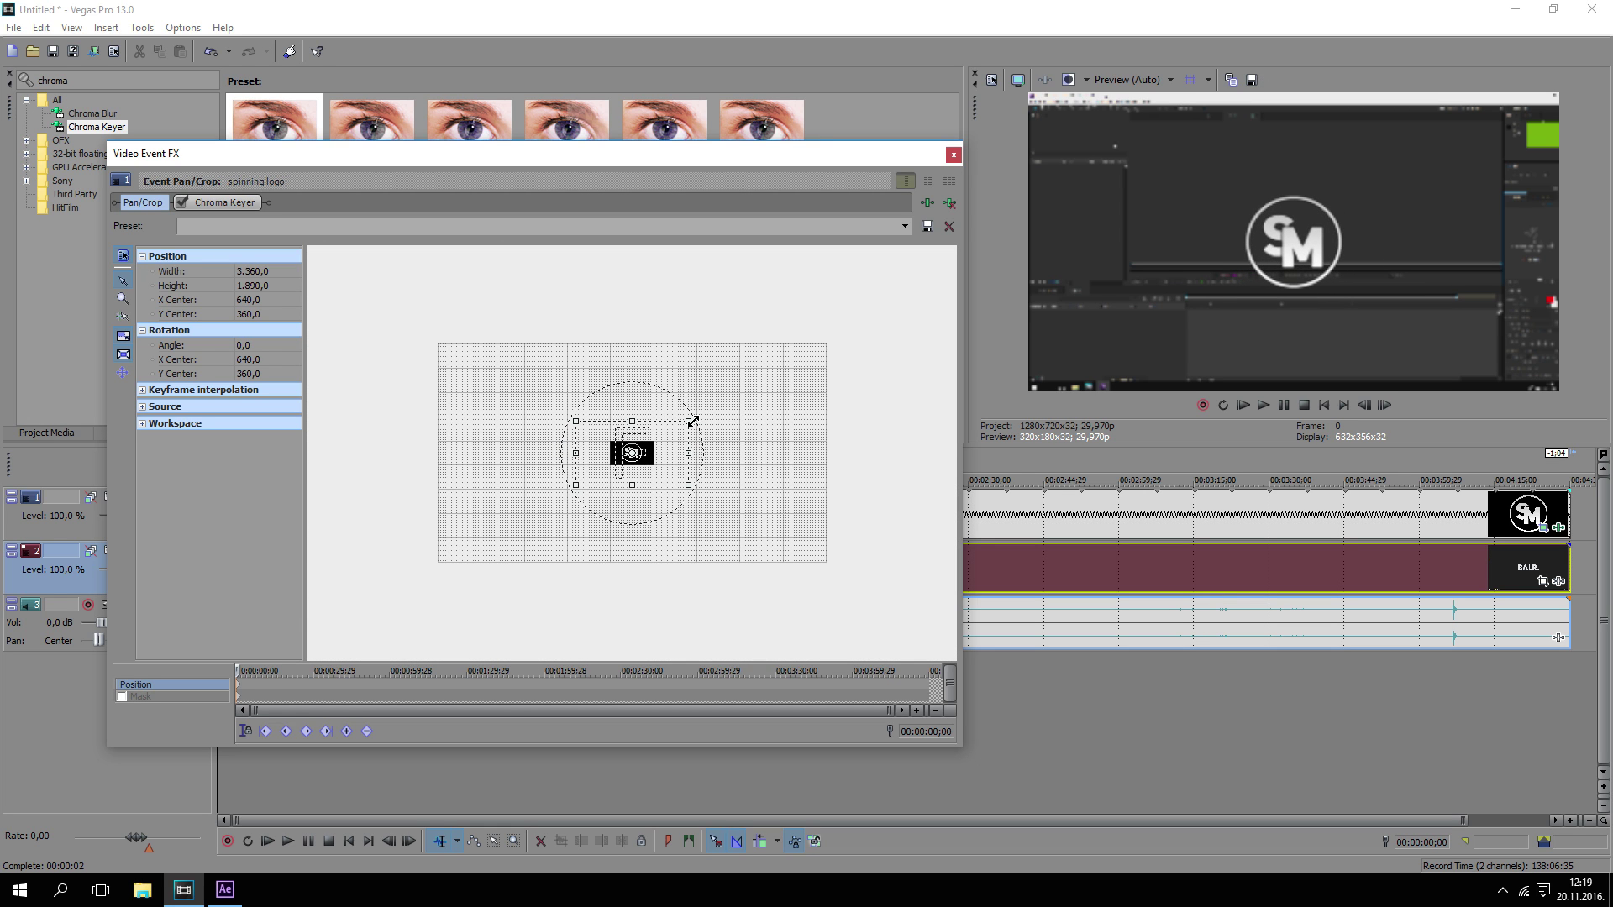
drag(693, 420, 592, 385)
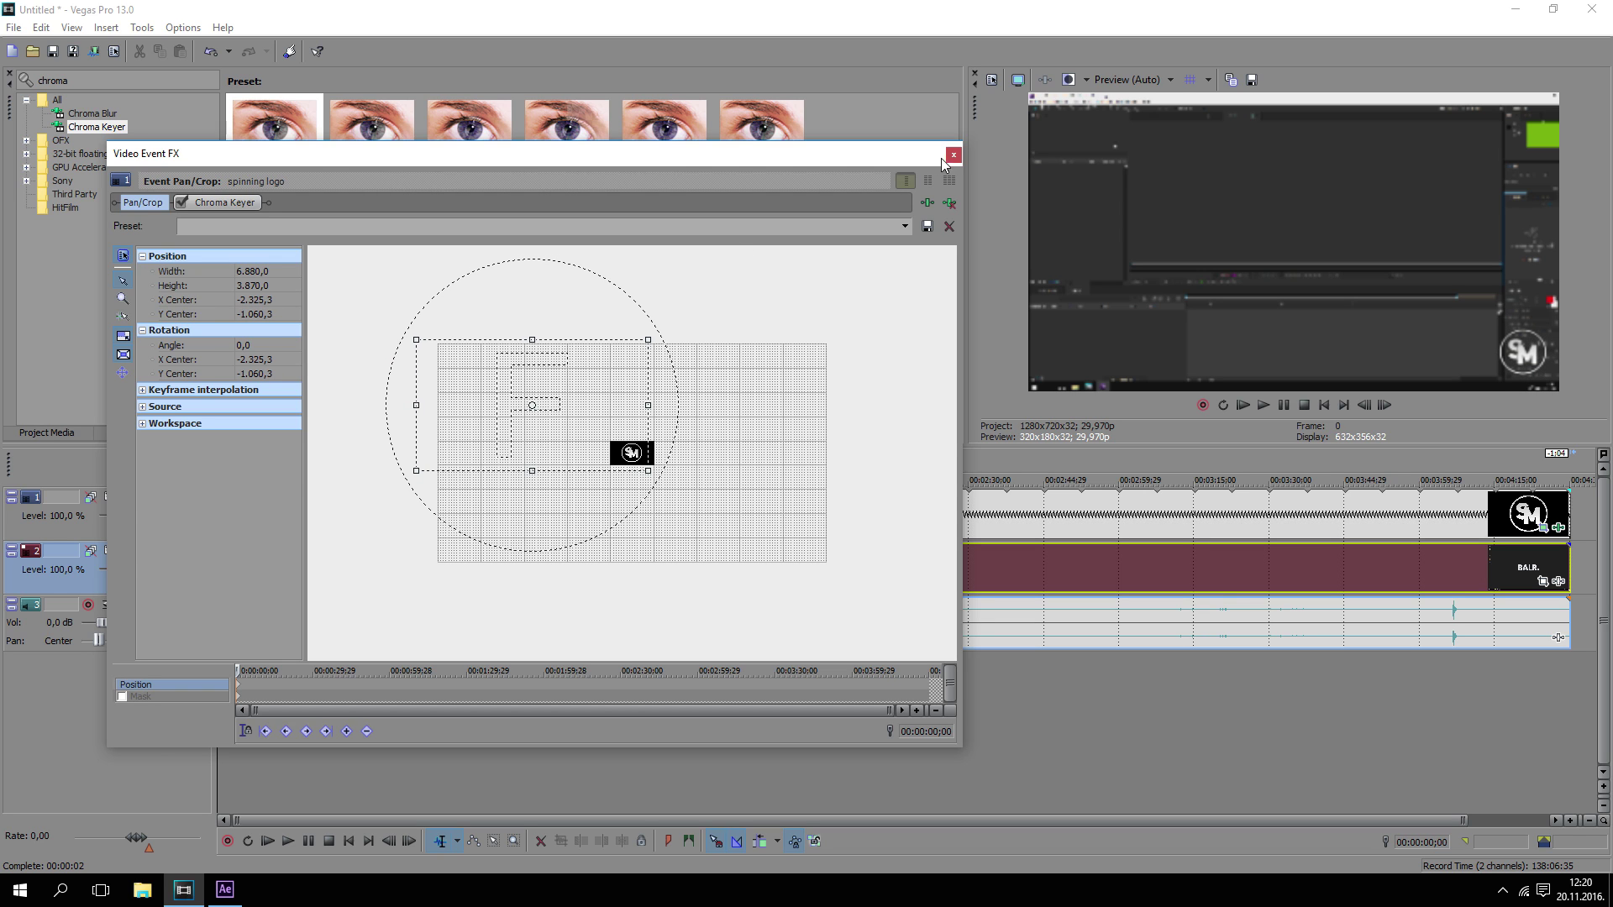
click(952, 156)
Play the composite preview and pause it at 00:00:06;13
click(1263, 406)
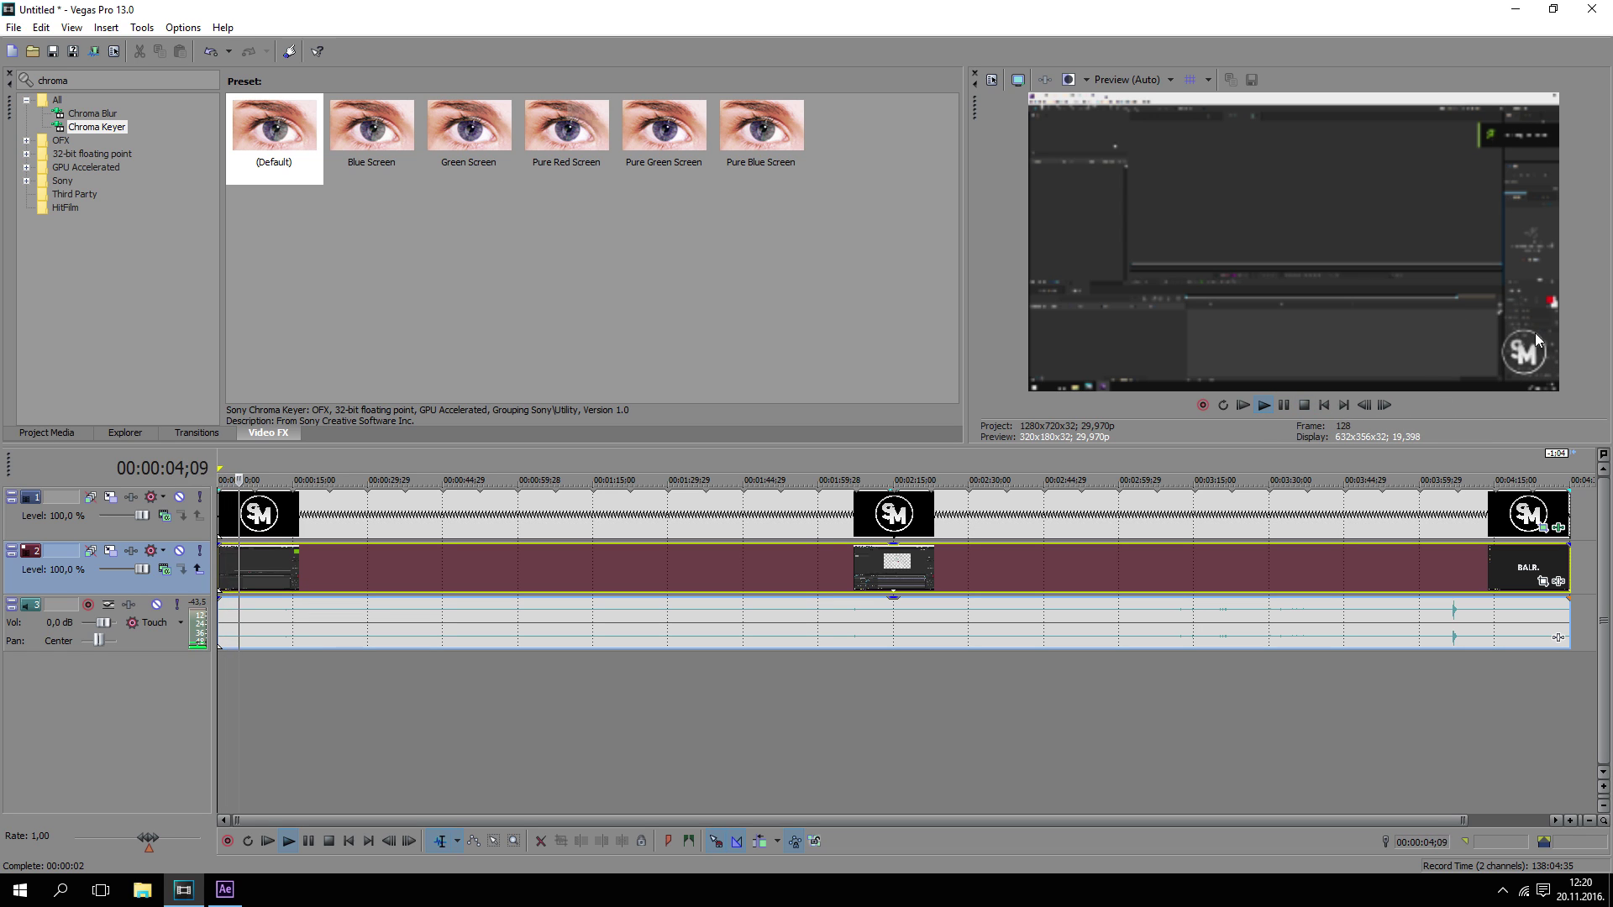
click(1283, 406)
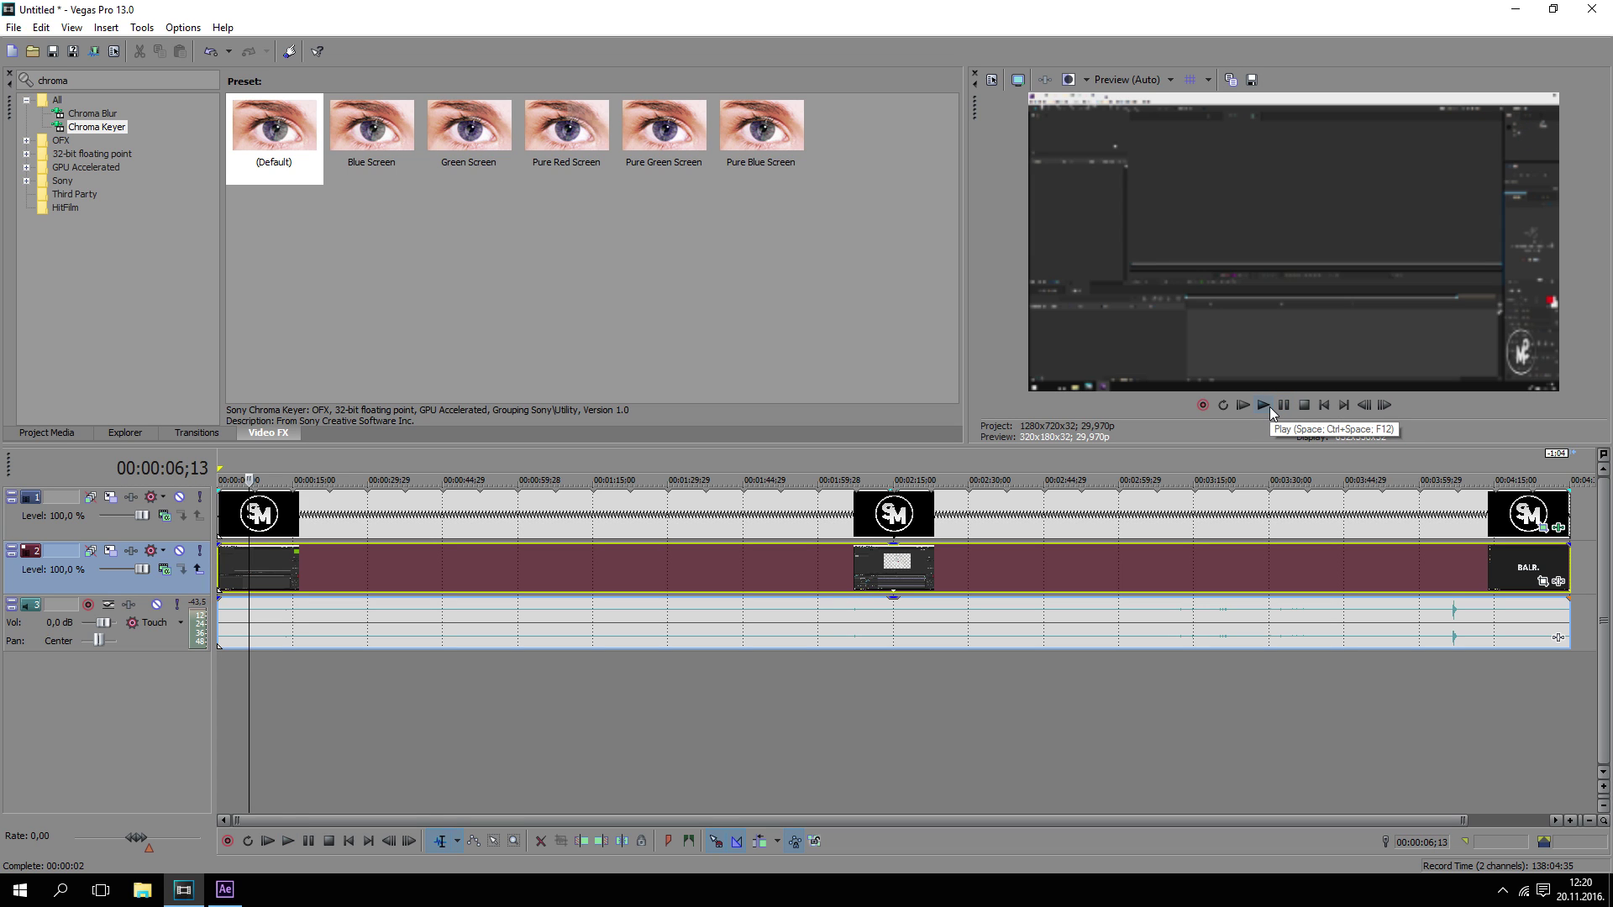